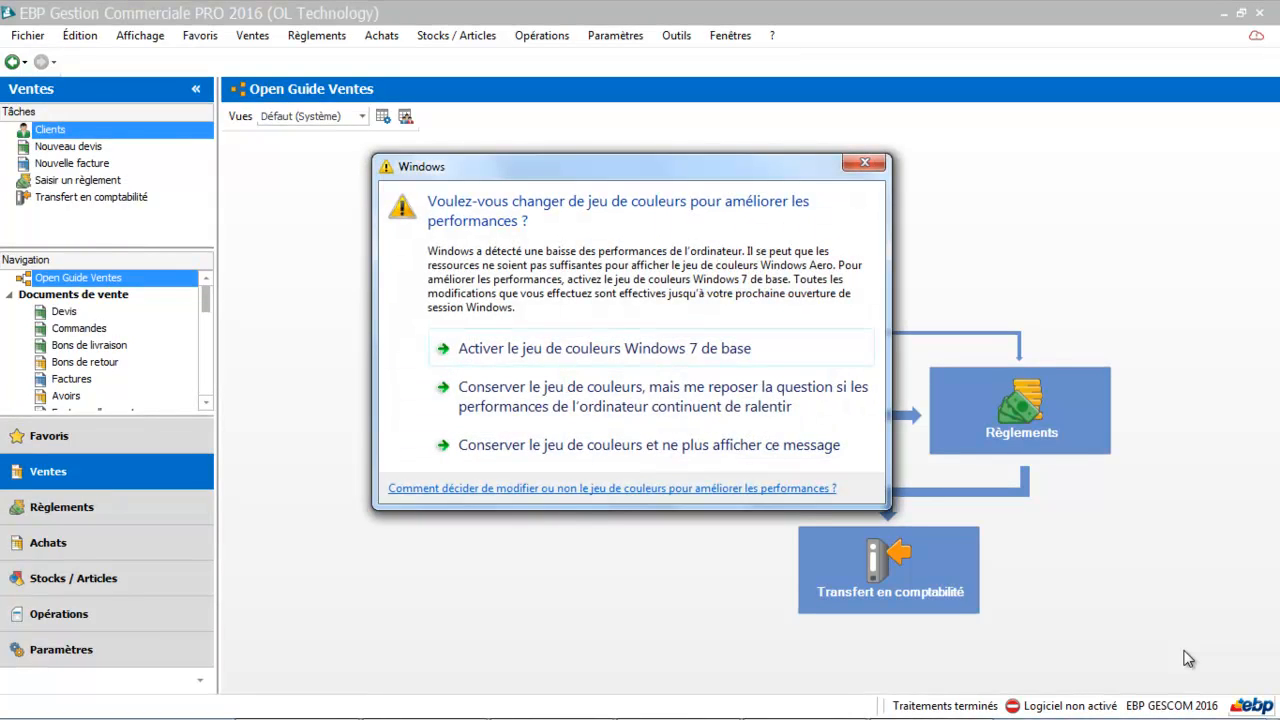
- Keep the current Windows colour scheme without further prompts, and start a new payment for sales invoice FA00000005
left_click(775, 442)
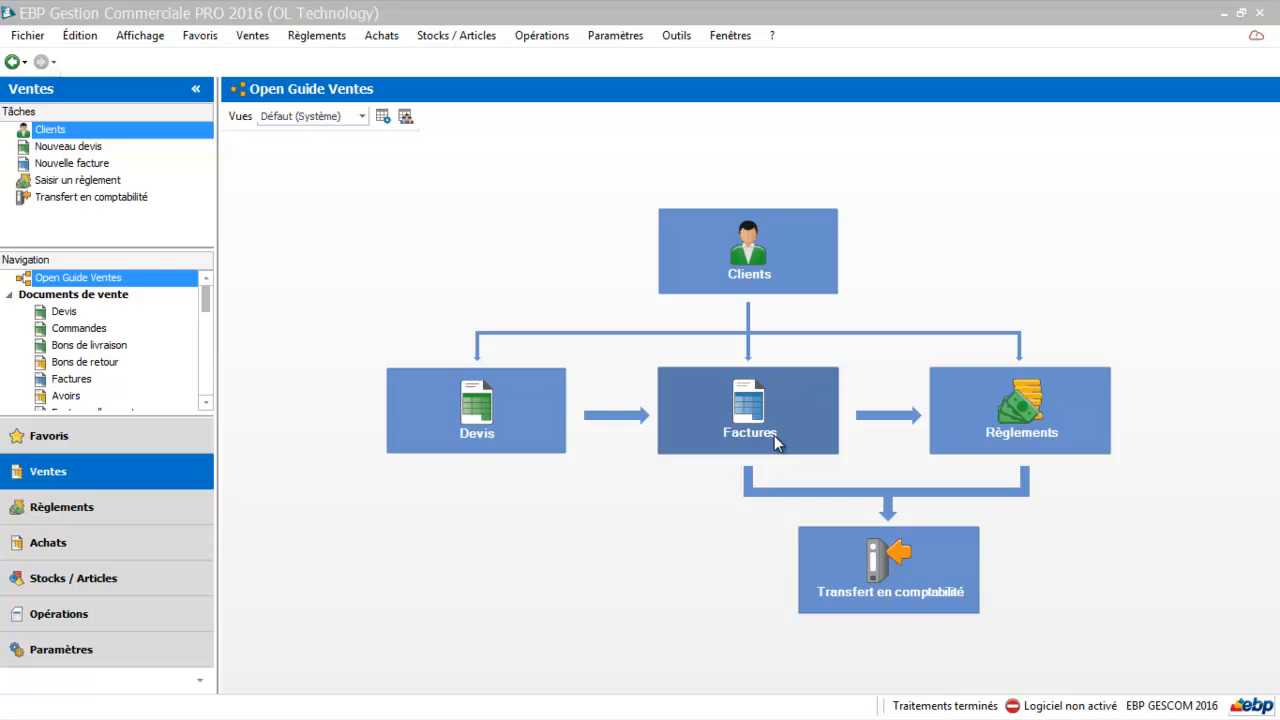
left_click(774, 435)
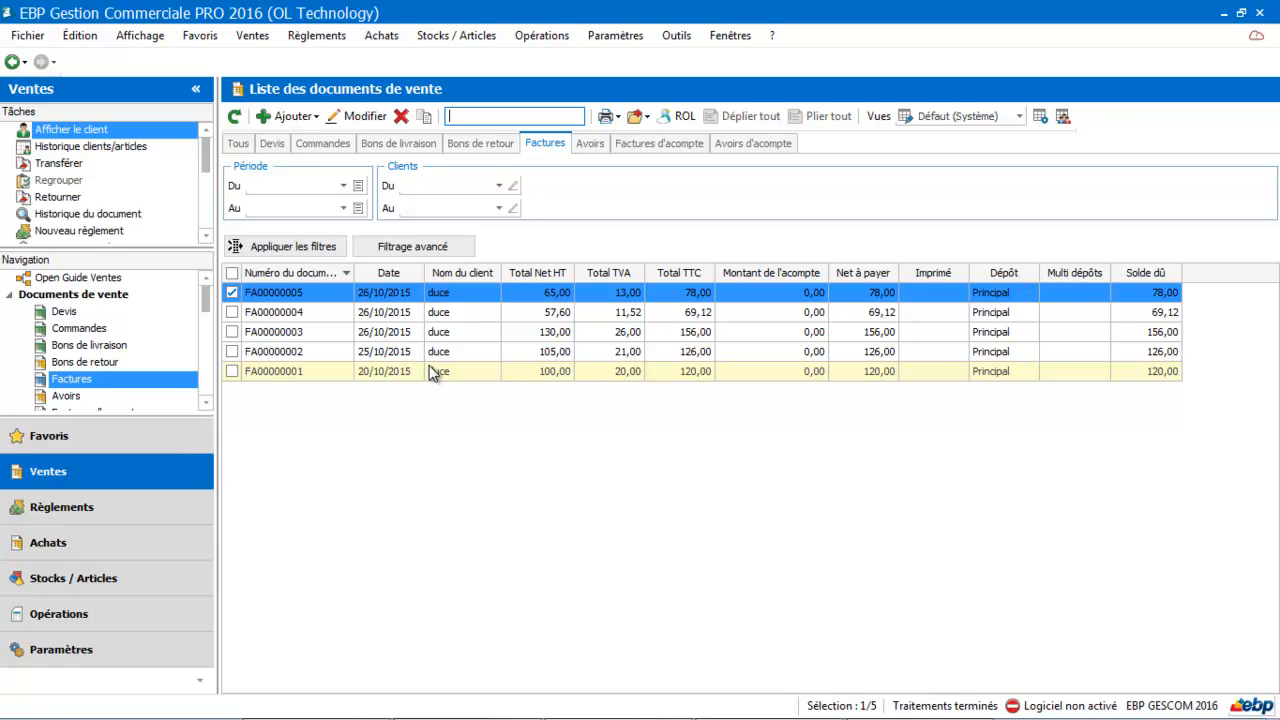
right_click(428, 300)
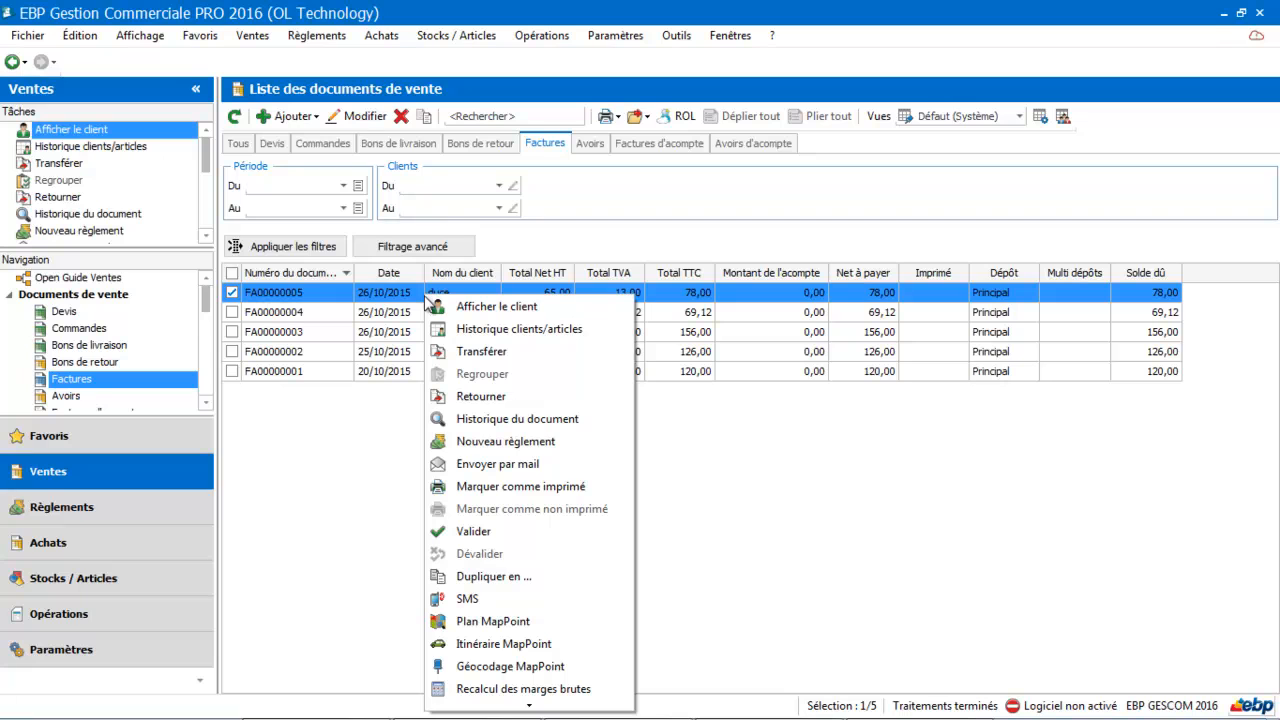
left_click(444, 441)
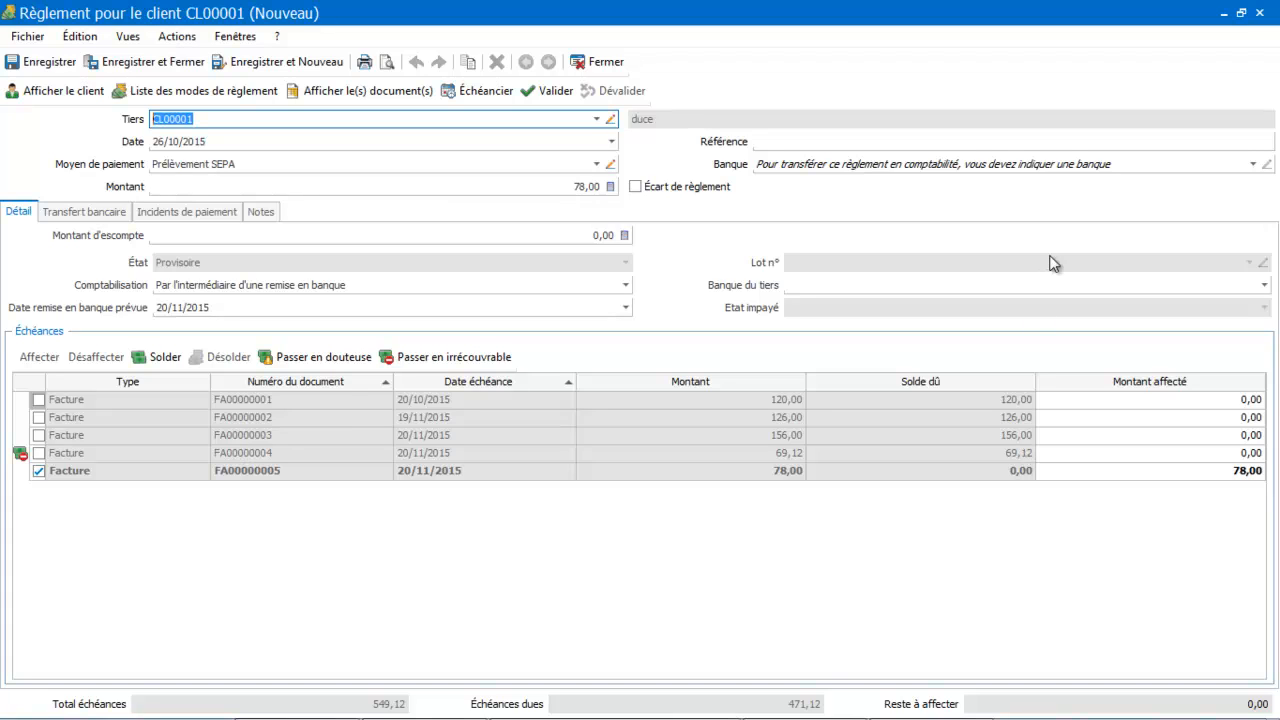
- Set the payment's bank to BANQUE POPULAIRE and its Comptabilisation to "En tant que règlement"
left_click(1050, 164)
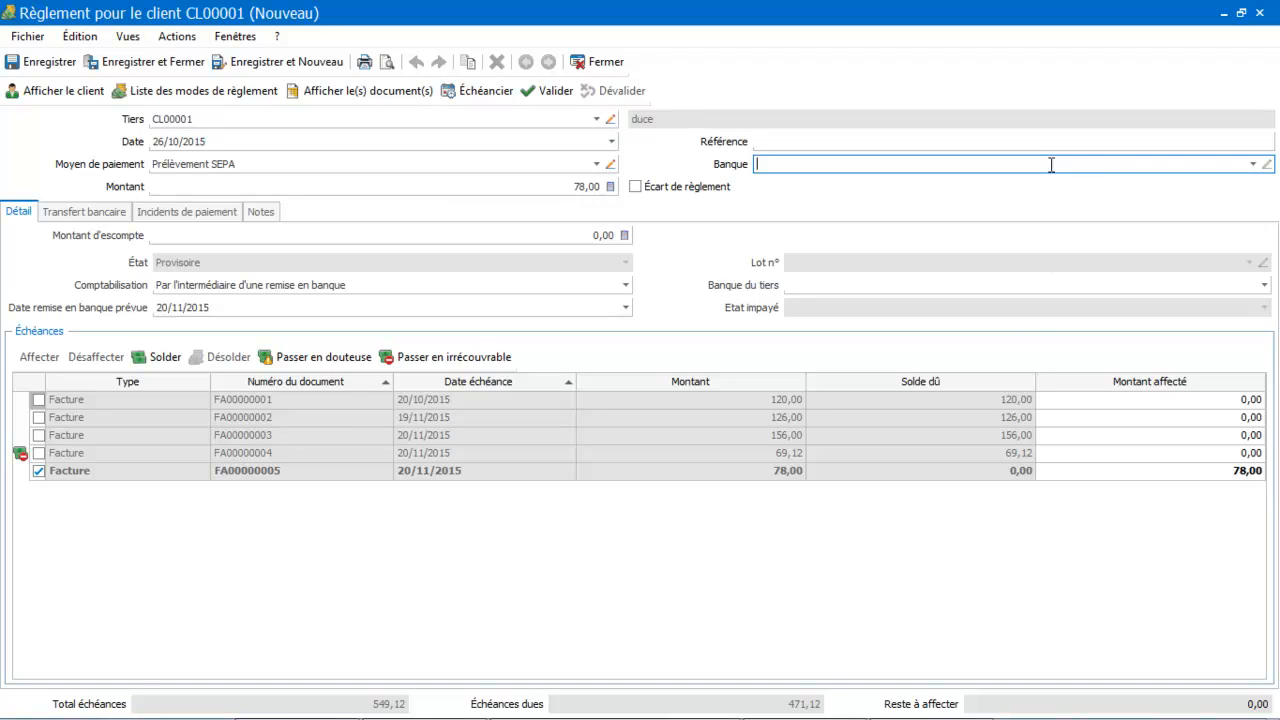
left_click(1252, 166)
left_click(969, 206)
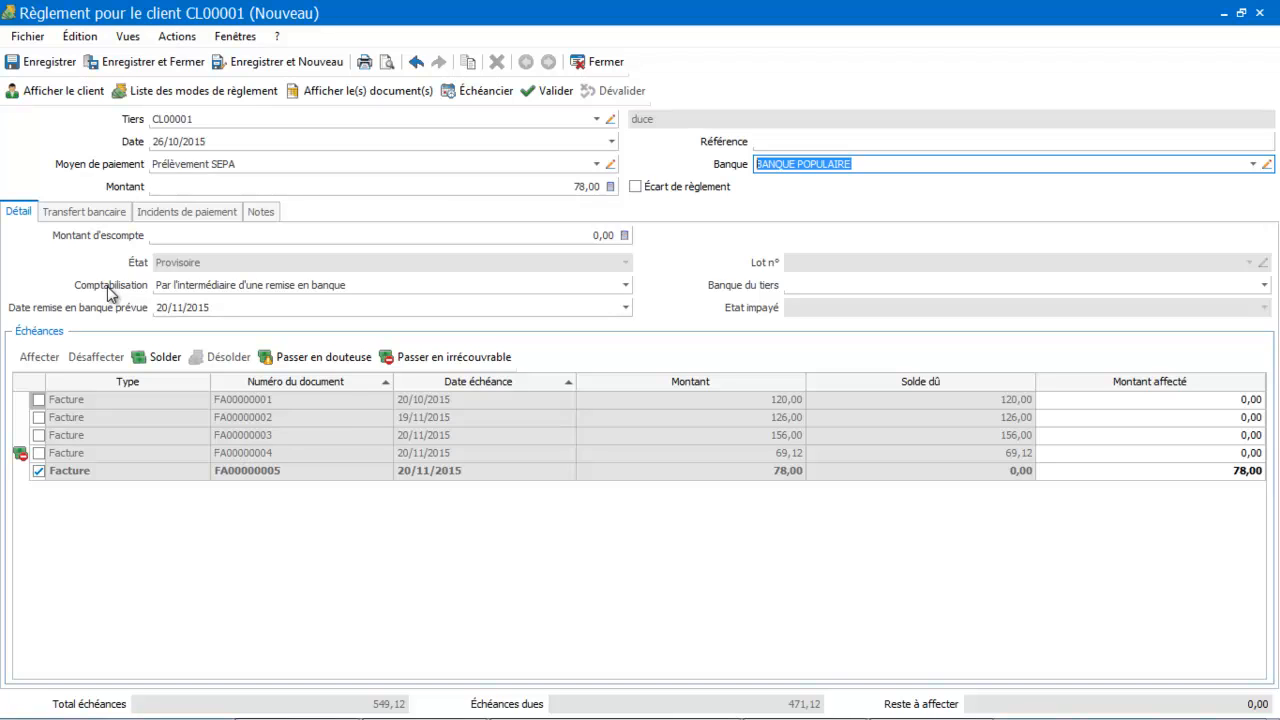
left_click(211, 286)
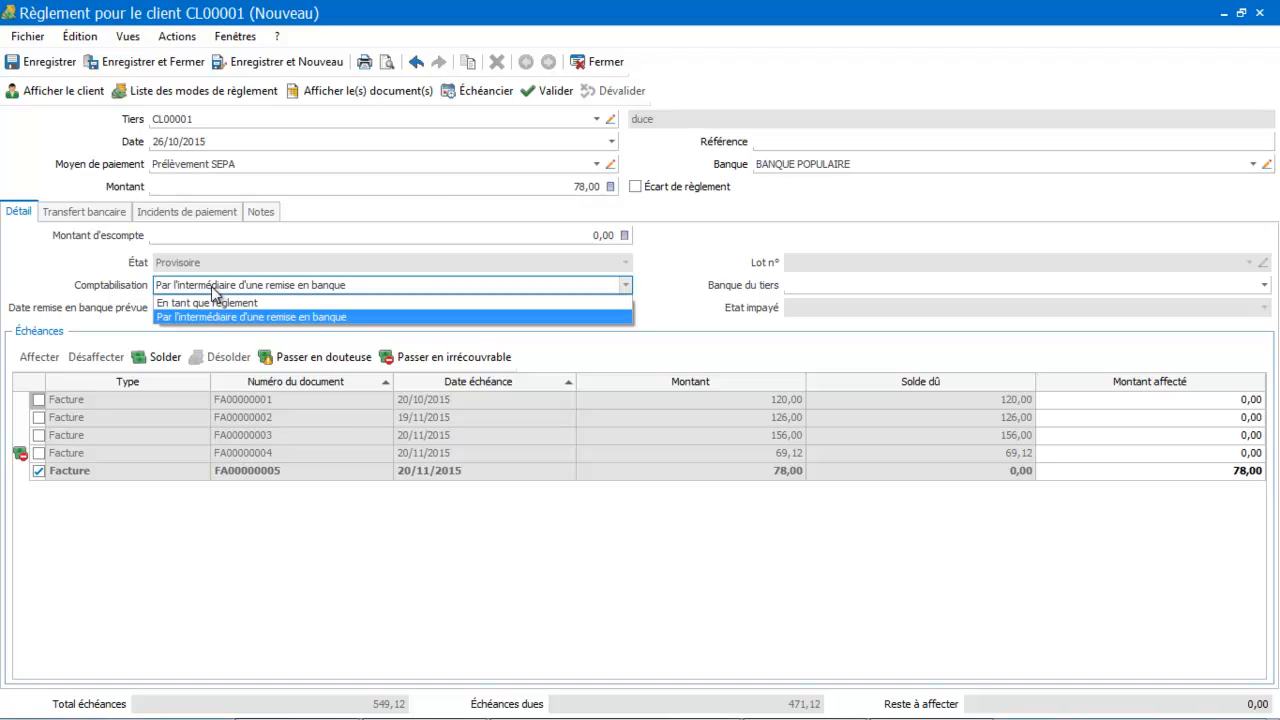
left_click(213, 302)
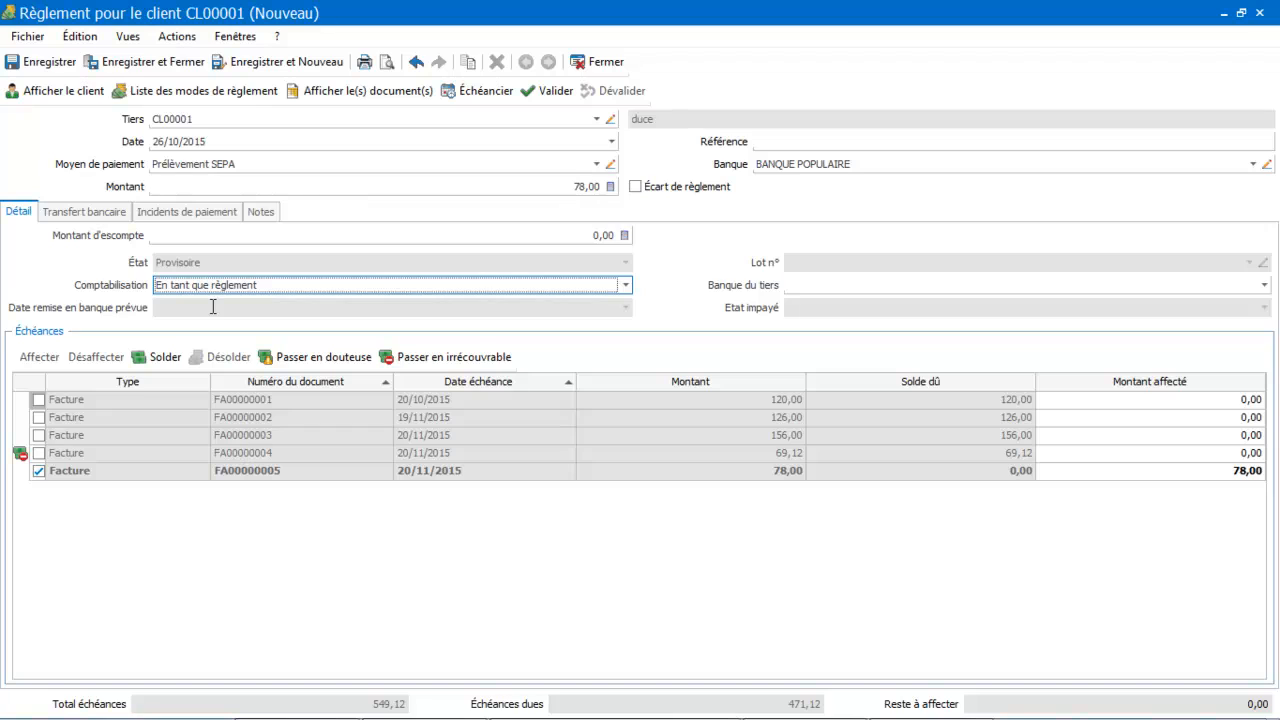
left_click(624, 286)
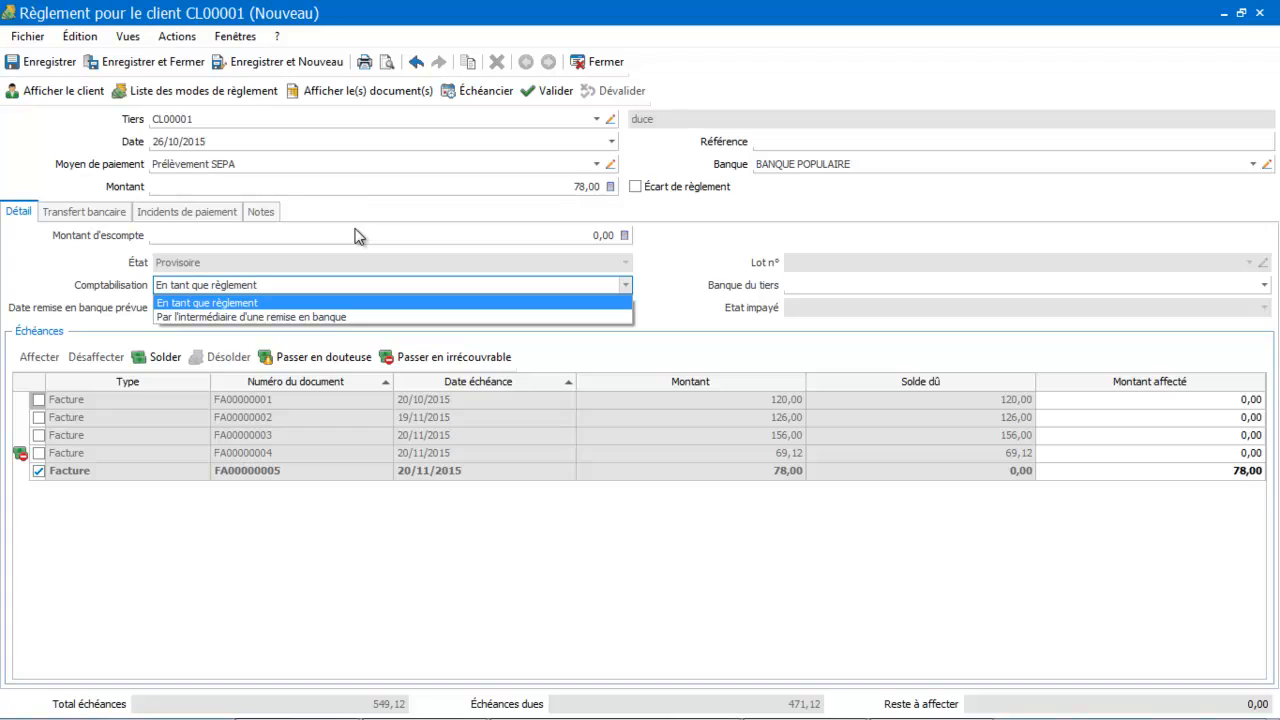
left_click(266, 302)
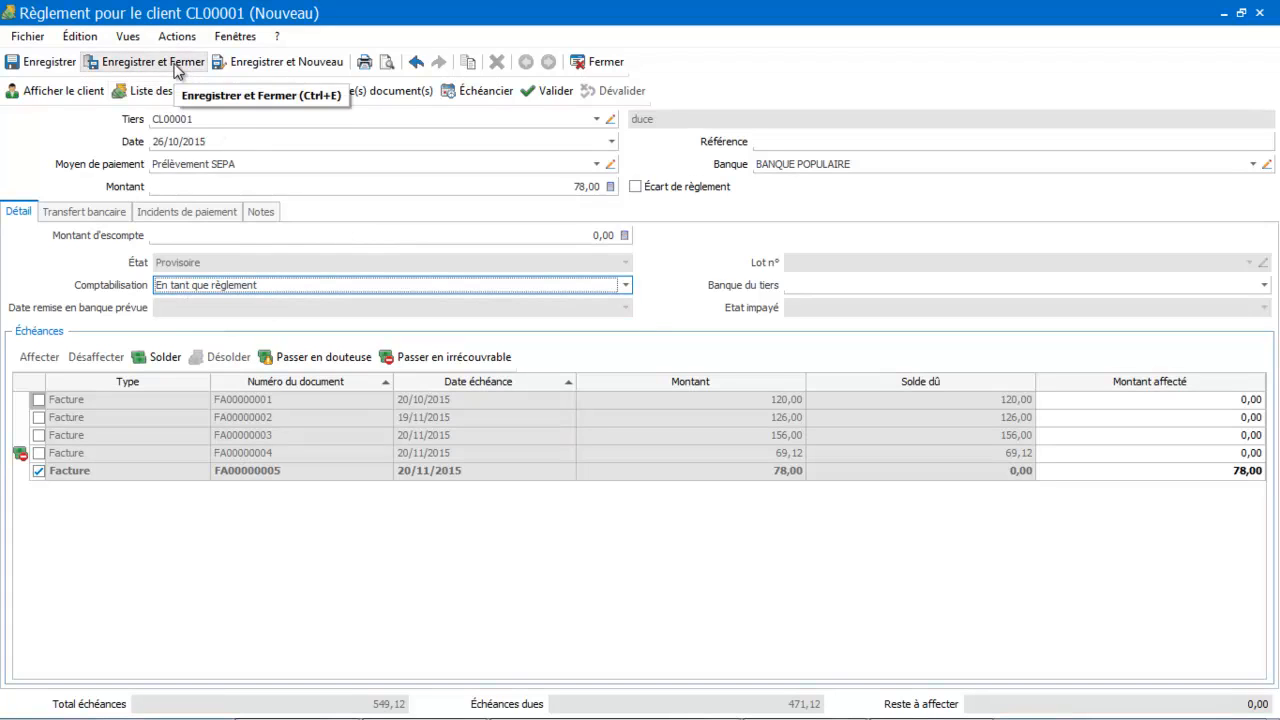
- Save and validate the payment for invoice FA00000005, and close its window
left_click(56, 66)
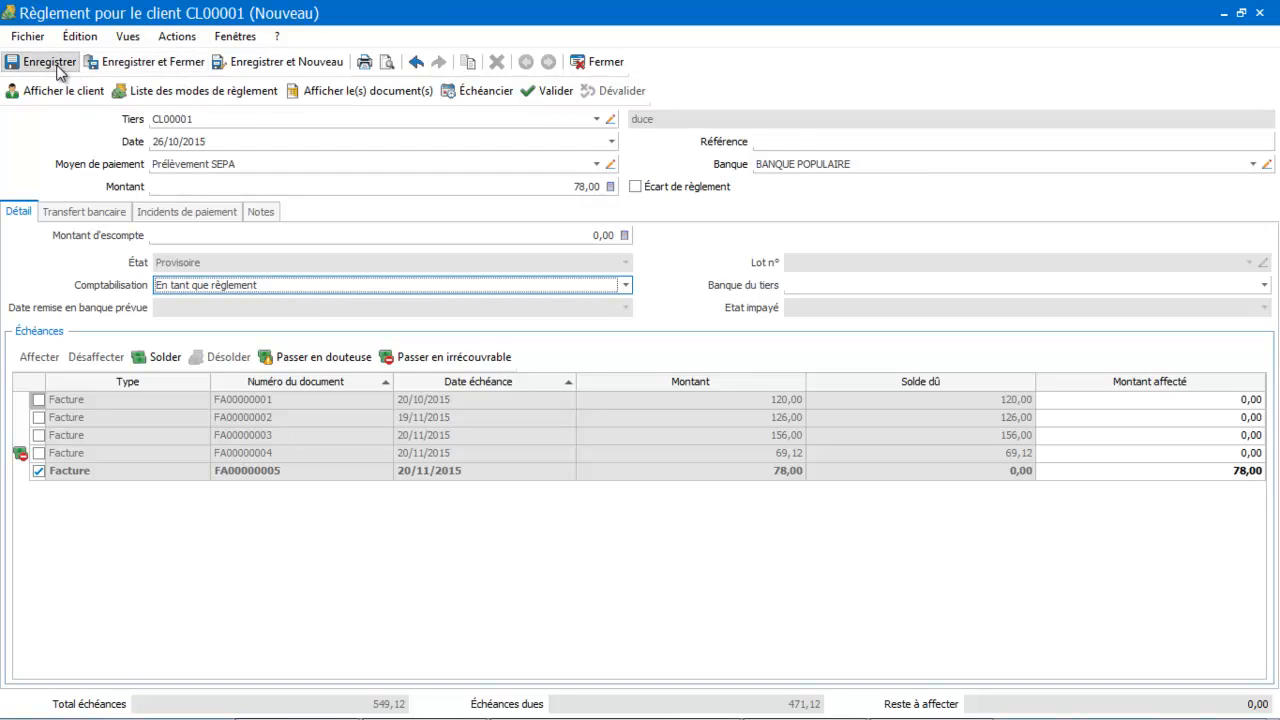
left_click(557, 91)
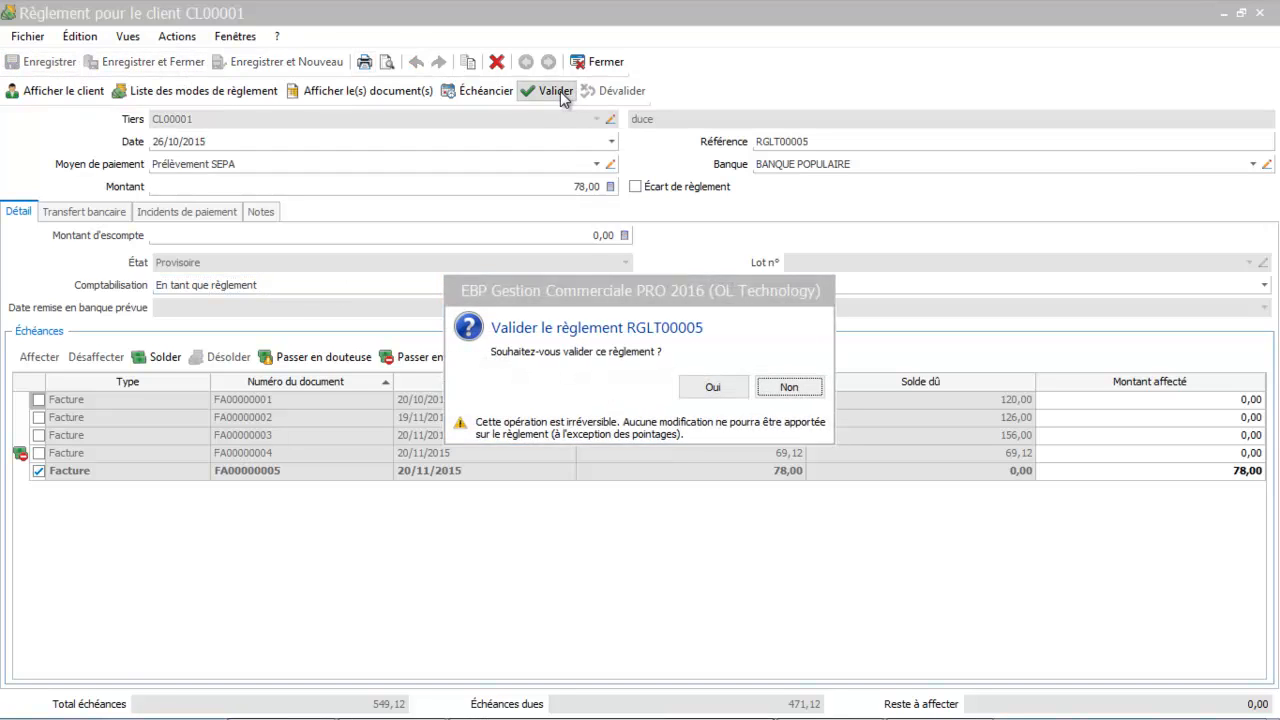
left_click(713, 388)
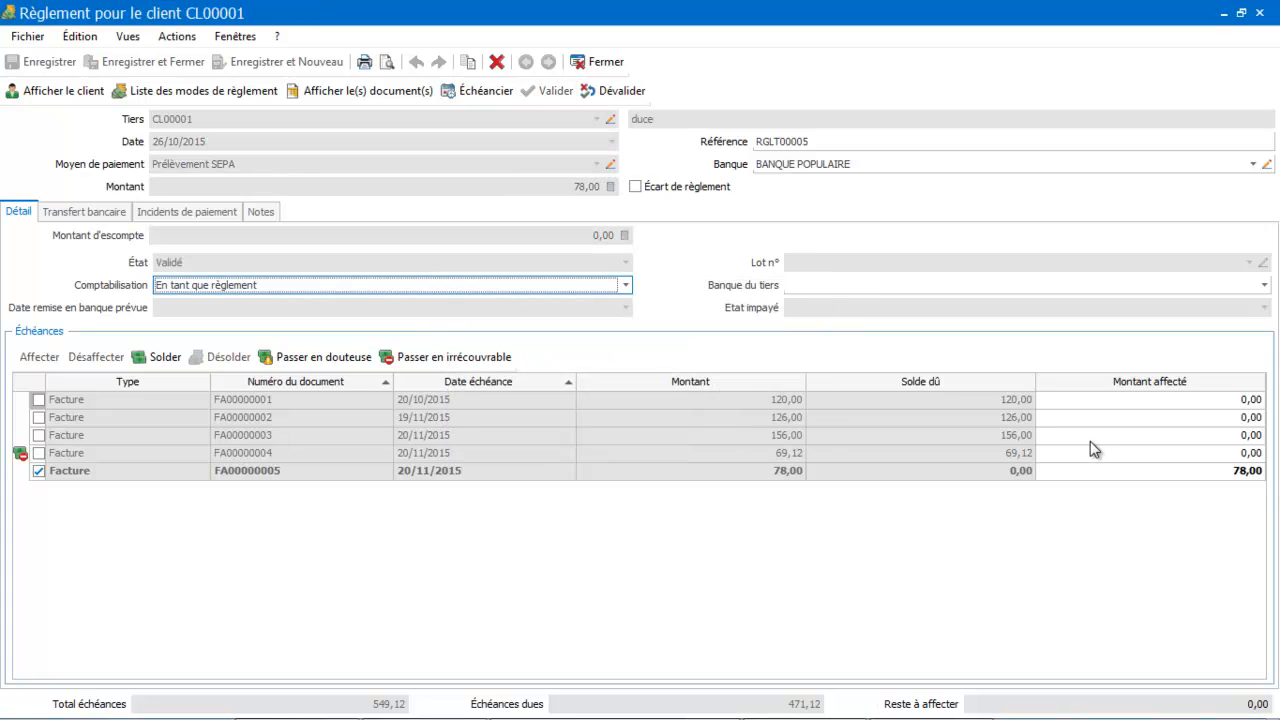
left_click(600, 61)
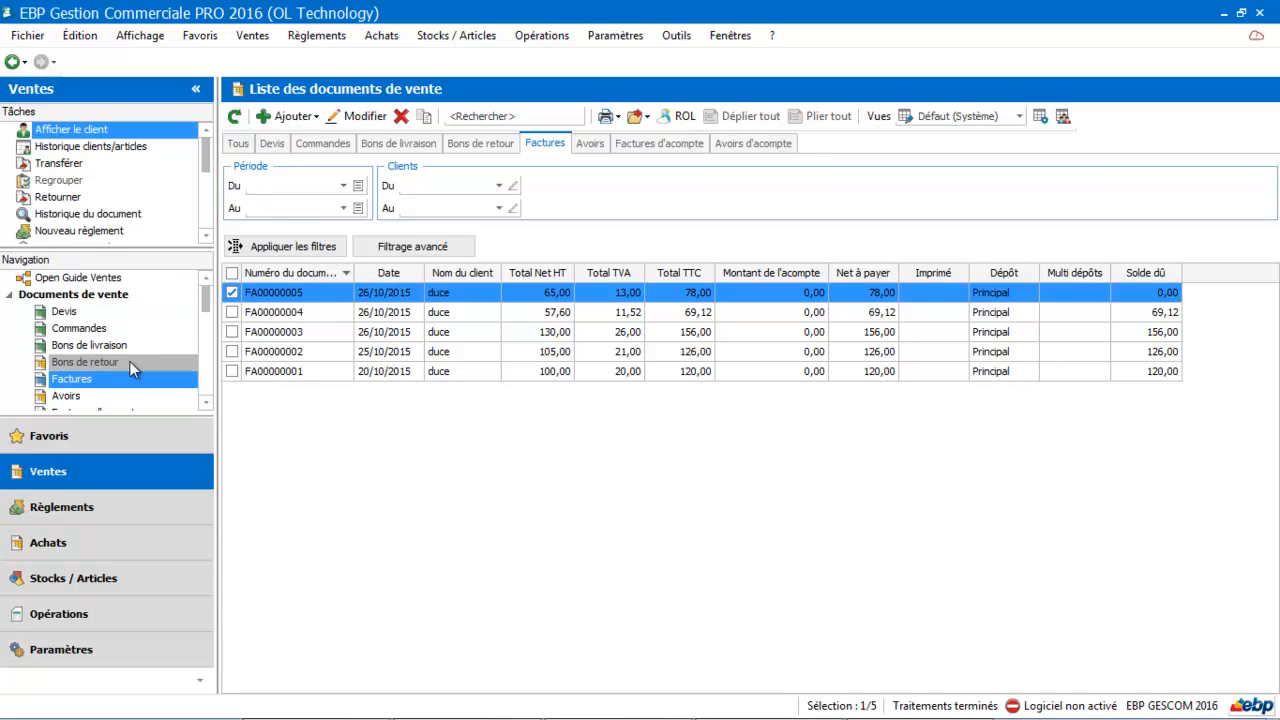
- Add a new payment from the customer payments list and choose the customer as its third party
left_click(95, 518)
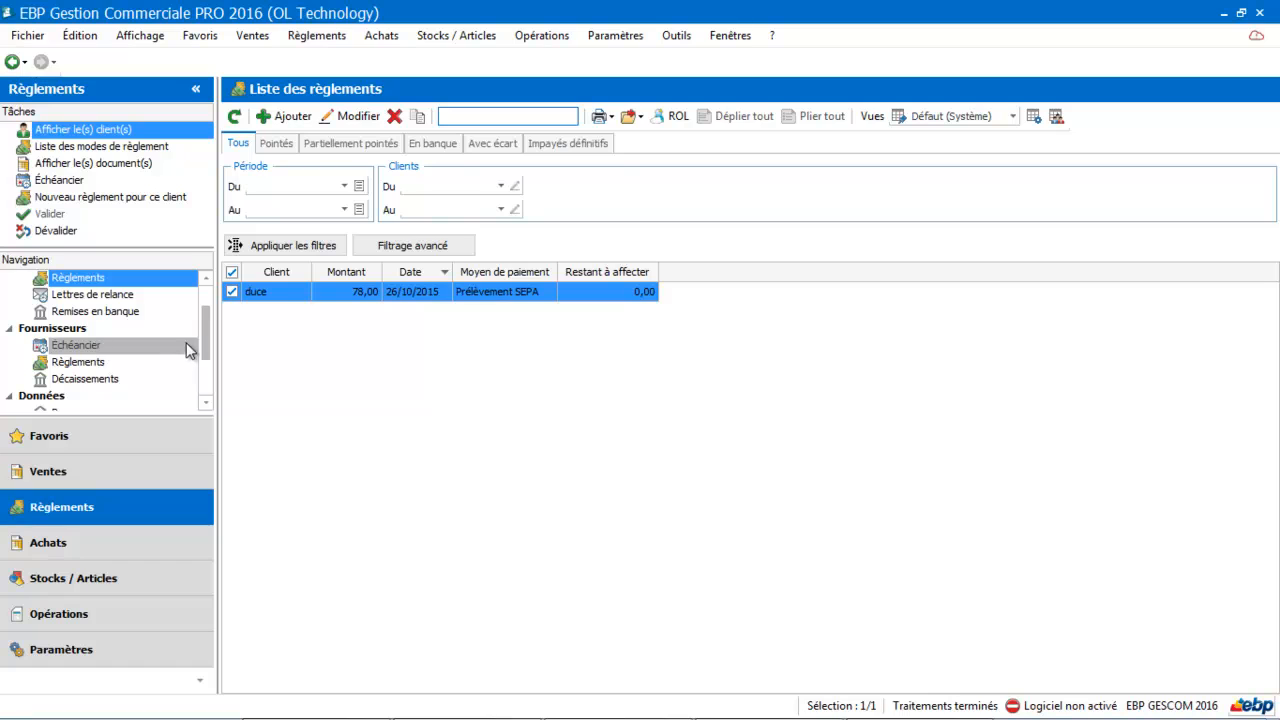
scroll(180, 330, "up", 1)
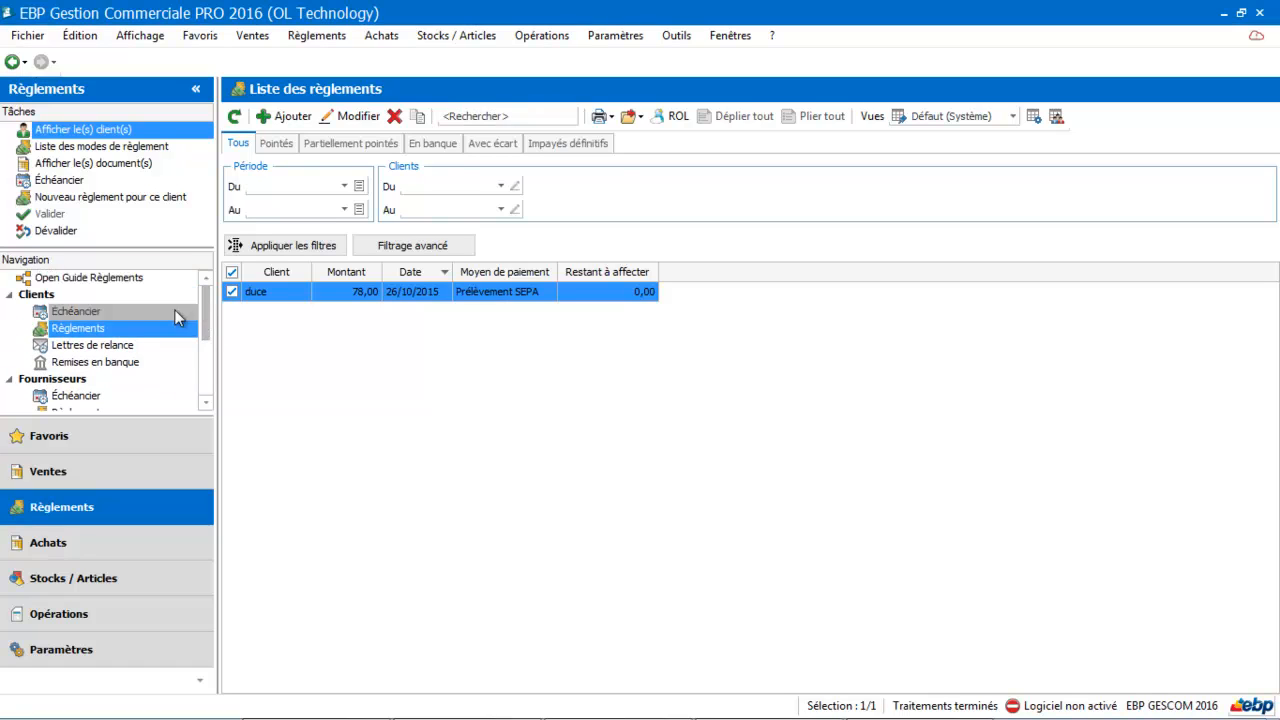
left_click(78, 328)
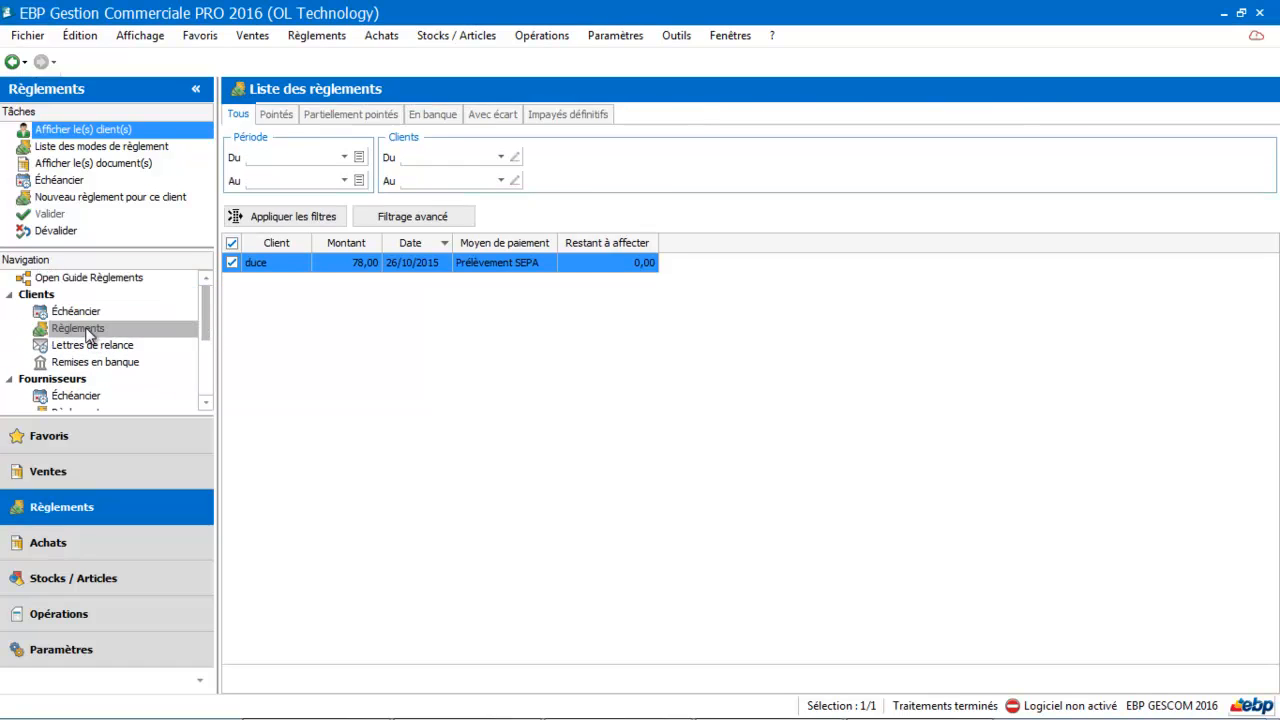
scroll(87, 333, "down", 1)
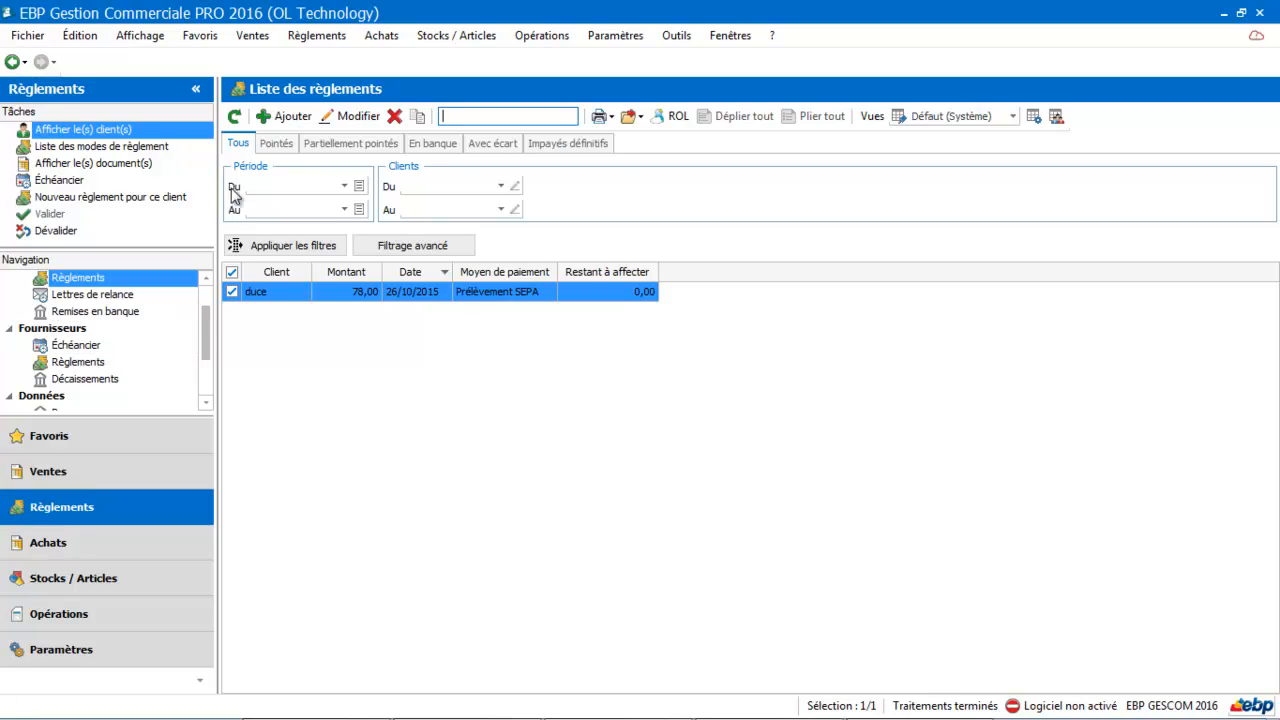
left_click(288, 110)
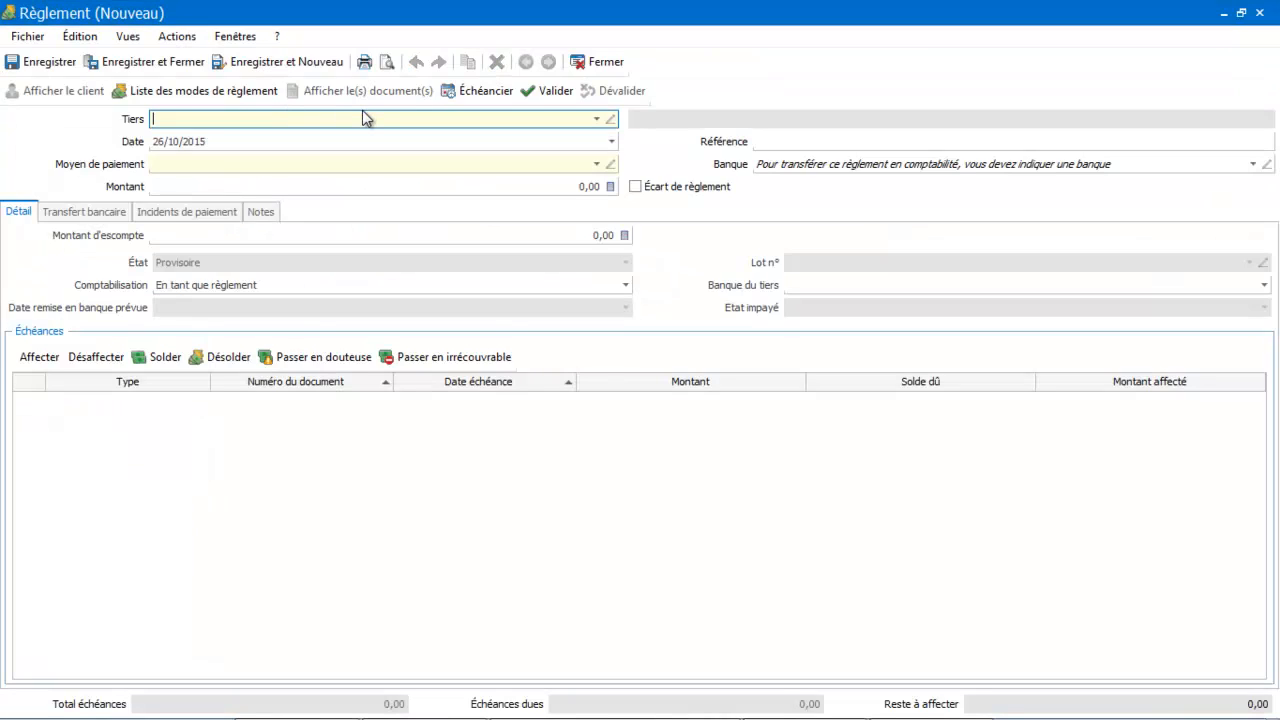
left_click(596, 120)
double_click(528, 165)
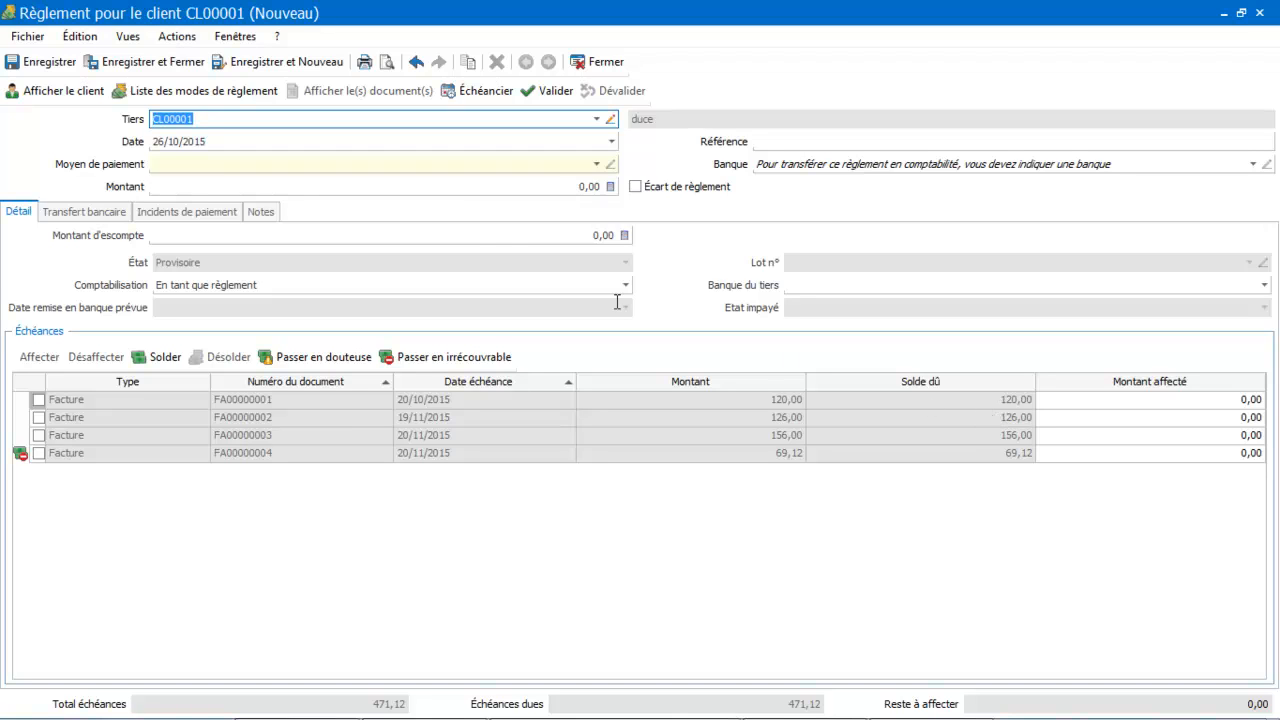
- Set the new payment's method to Chèque, its amount to 226,00 and its bank to BANQUE POPULAIRE
left_click(597, 164)
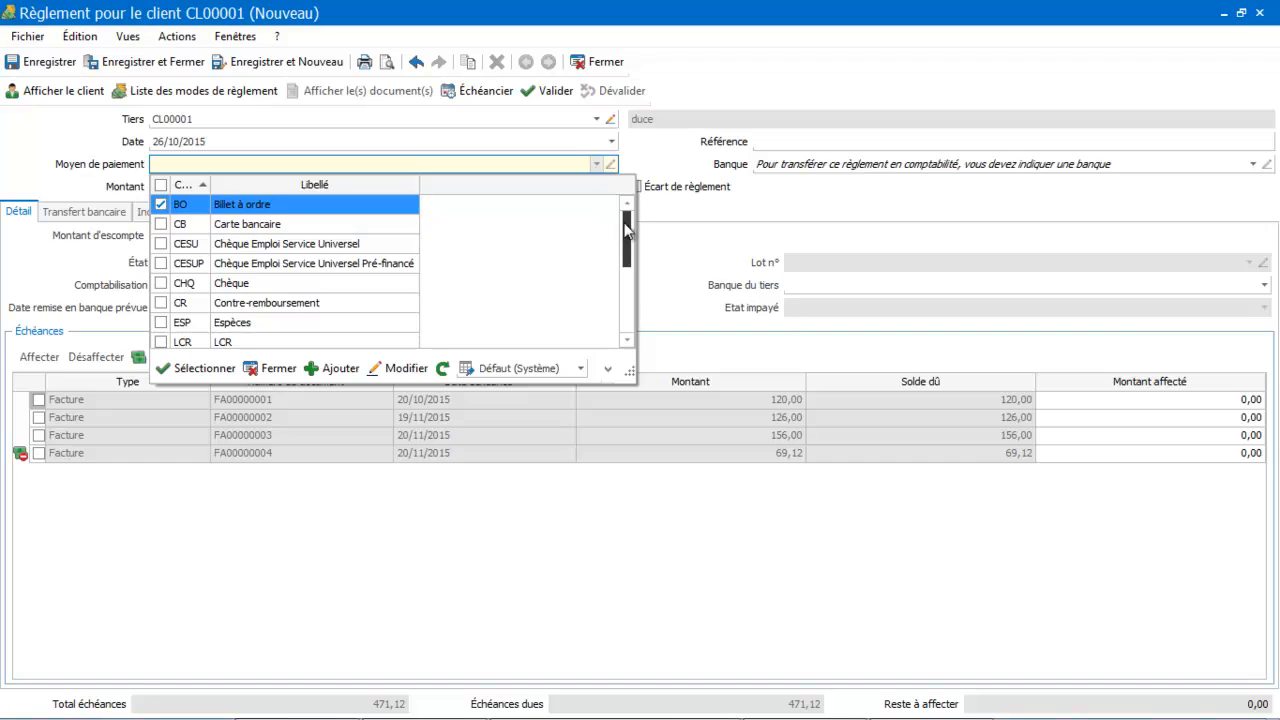
left_click(359, 282)
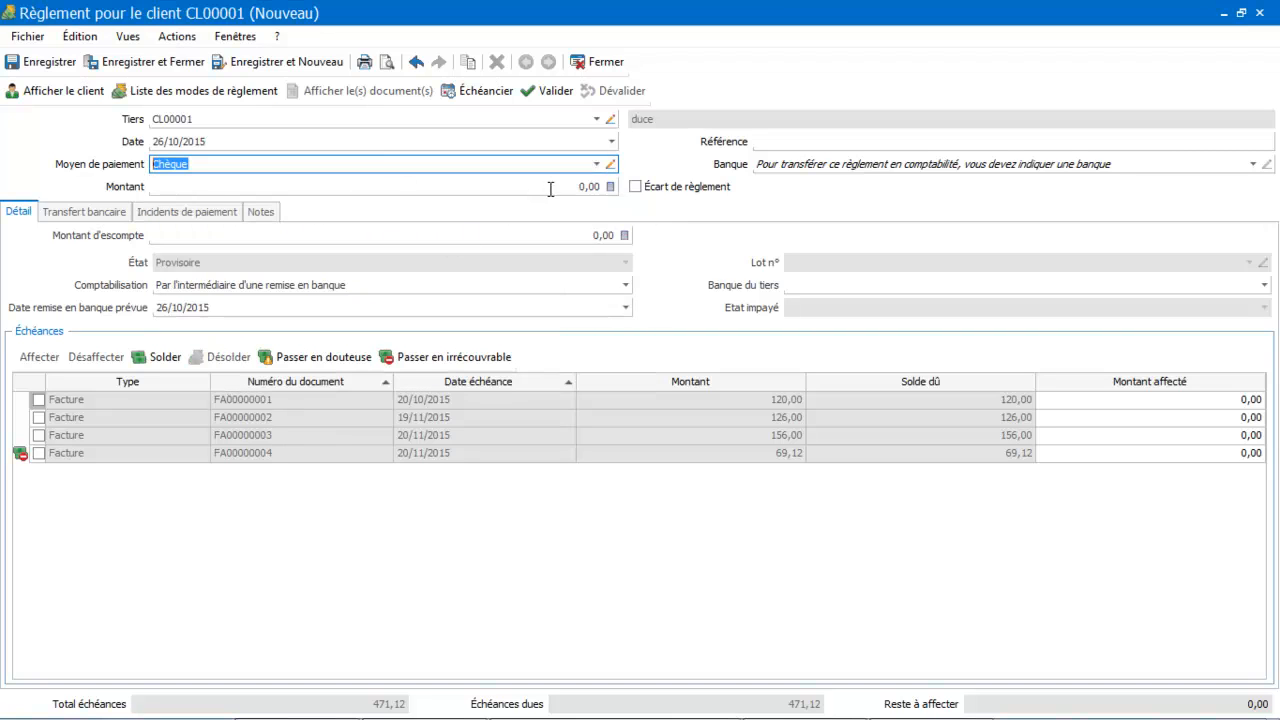
left_click(563, 188)
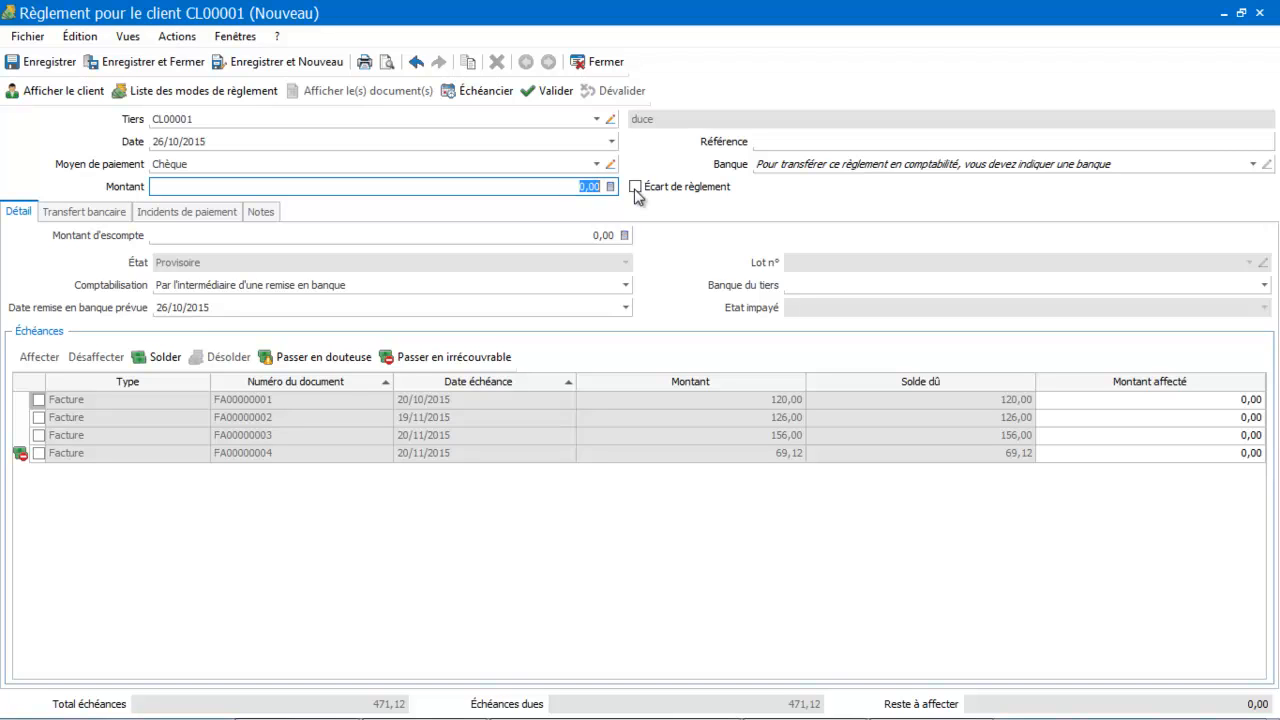
type("226")
key("Tab")
left_click(838, 164)
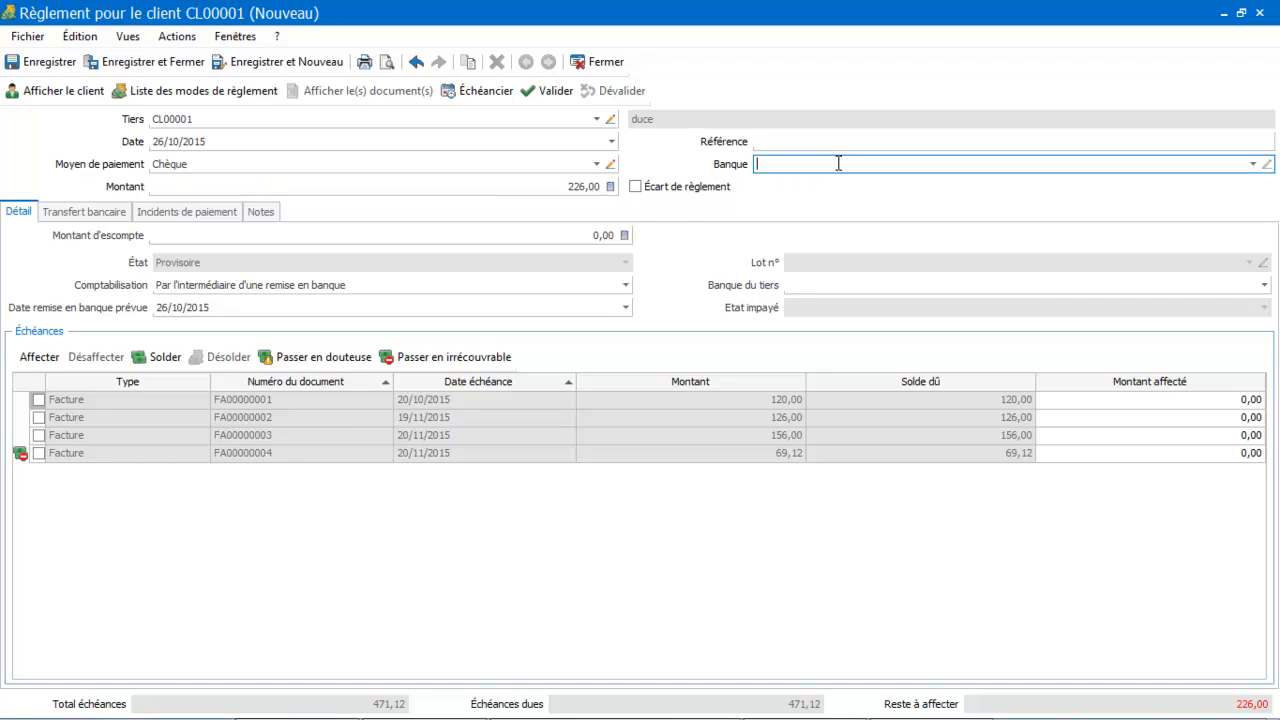
left_click(1253, 164)
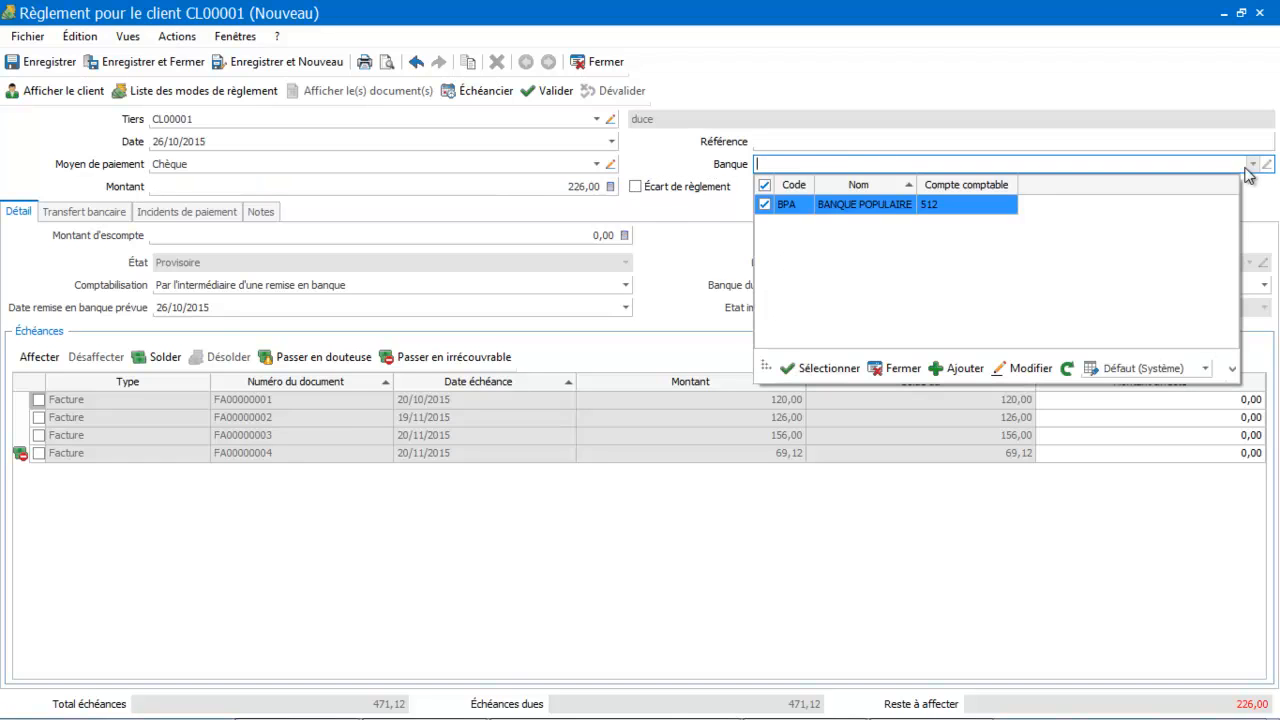
left_click(926, 206)
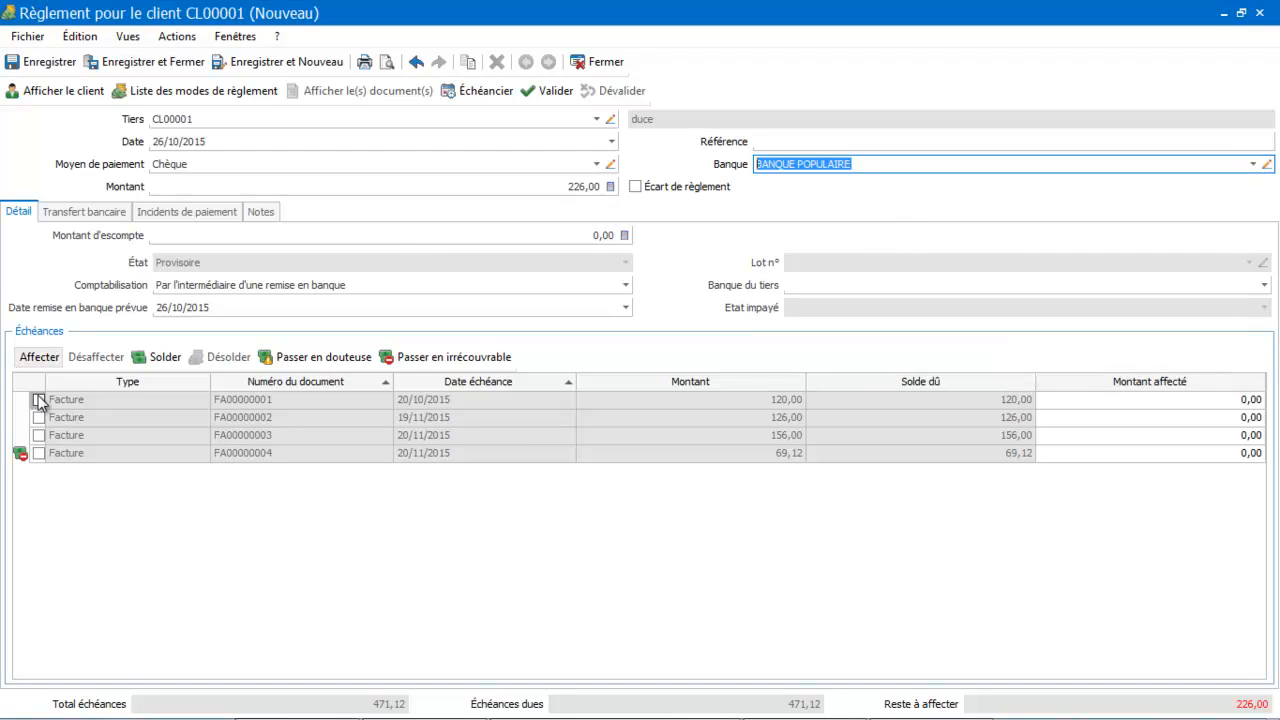
- Allocate the cheque payment to invoices FA00000001 and FA00000002, accepting the differing payment method
left_click(38, 400)
left_click(39, 418)
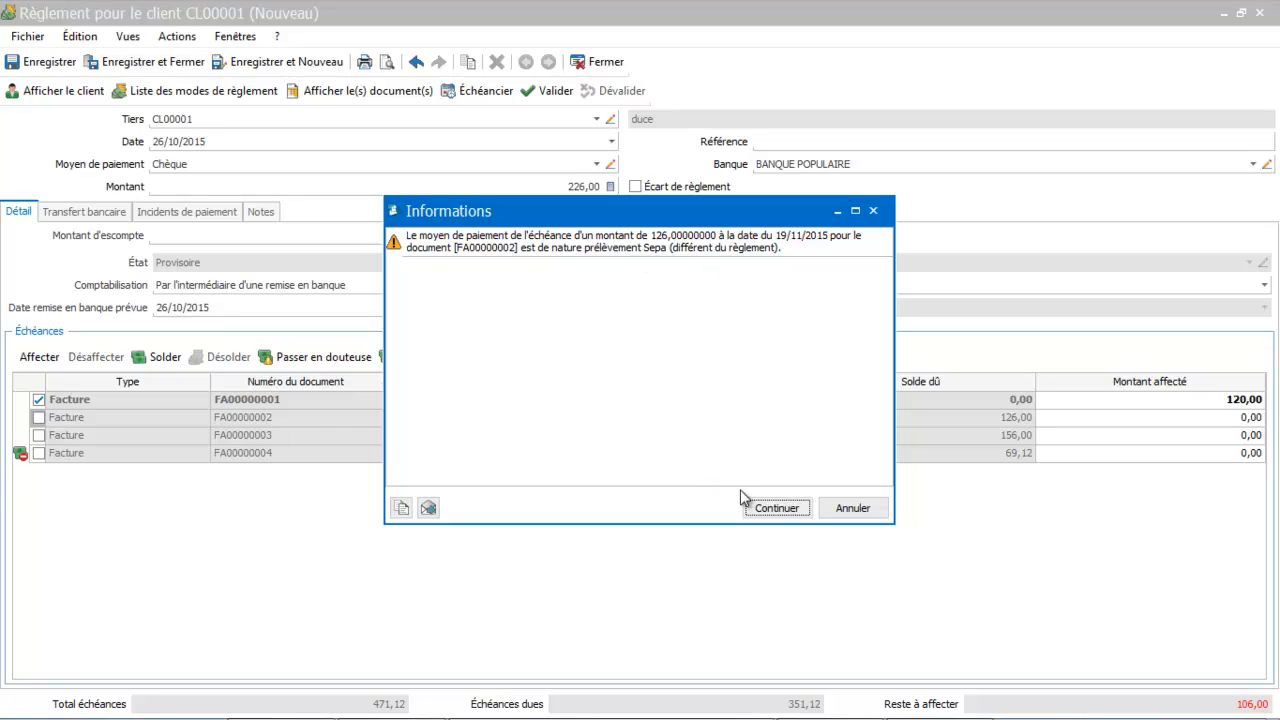
left_click(768, 508)
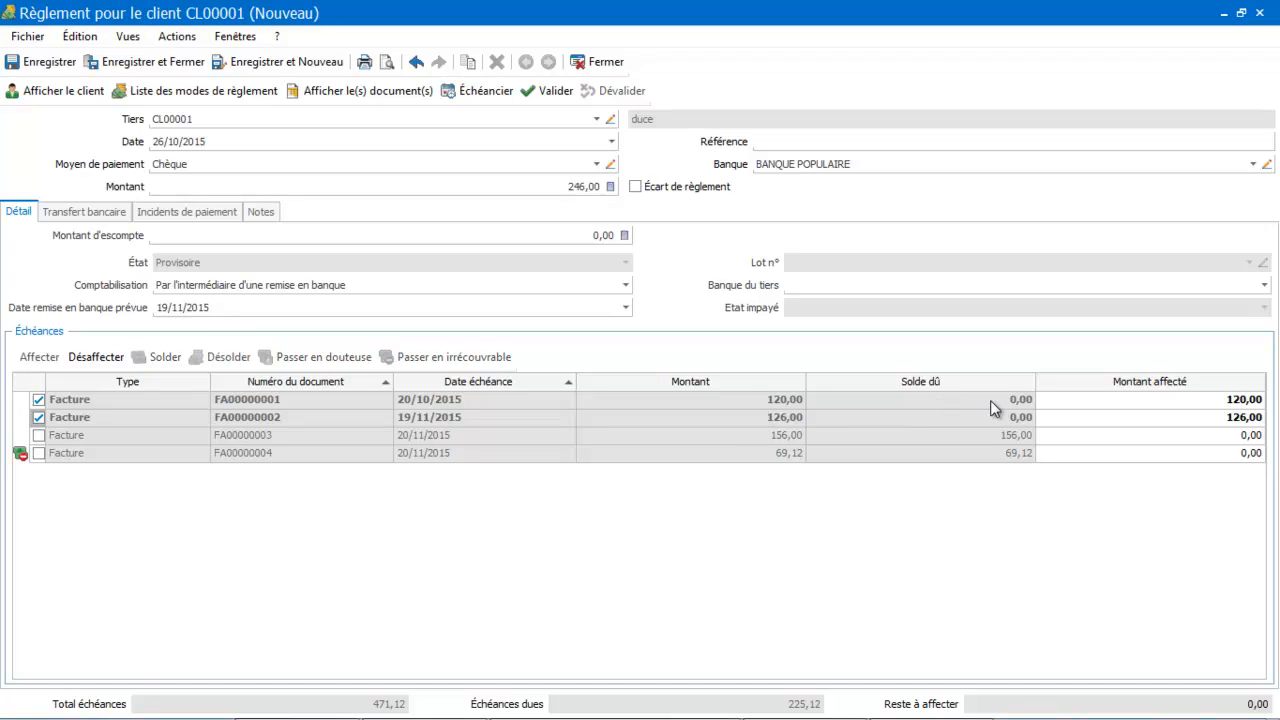
- Validate and close the cheque payment, and return to the sales invoices list to check the balances due
left_click(547, 91)
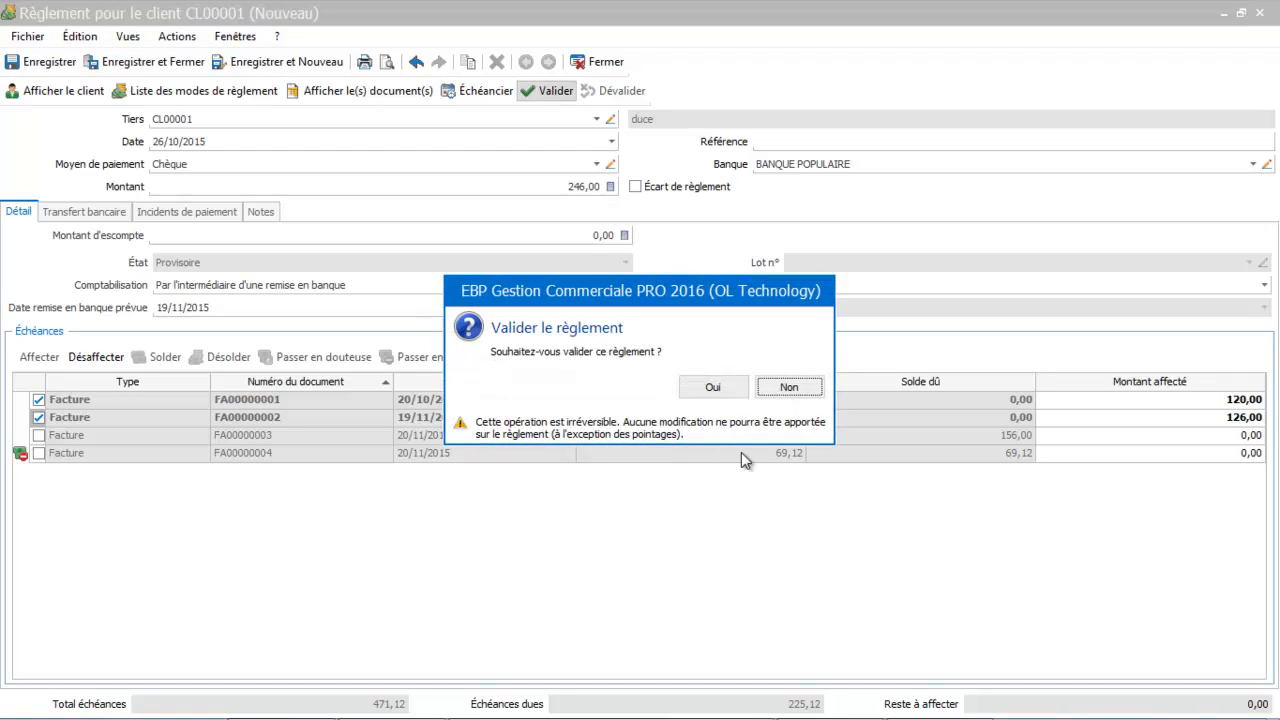
left_click(714, 387)
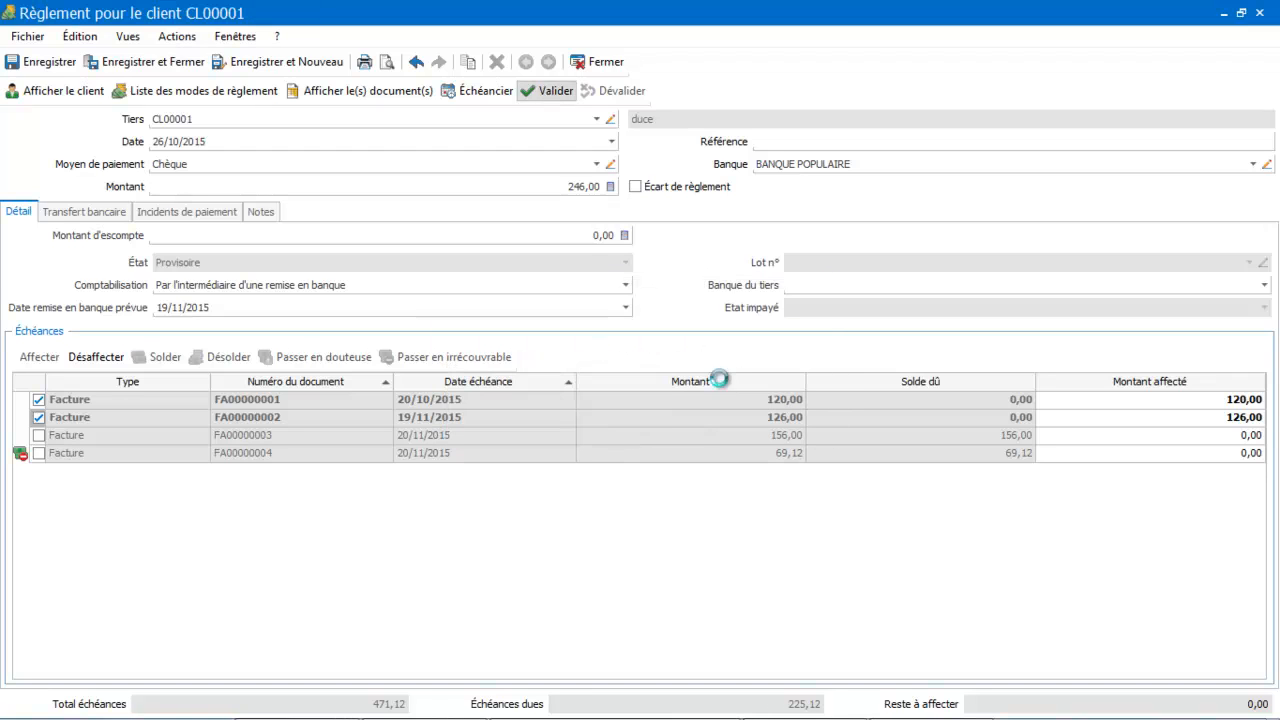
left_click(604, 62)
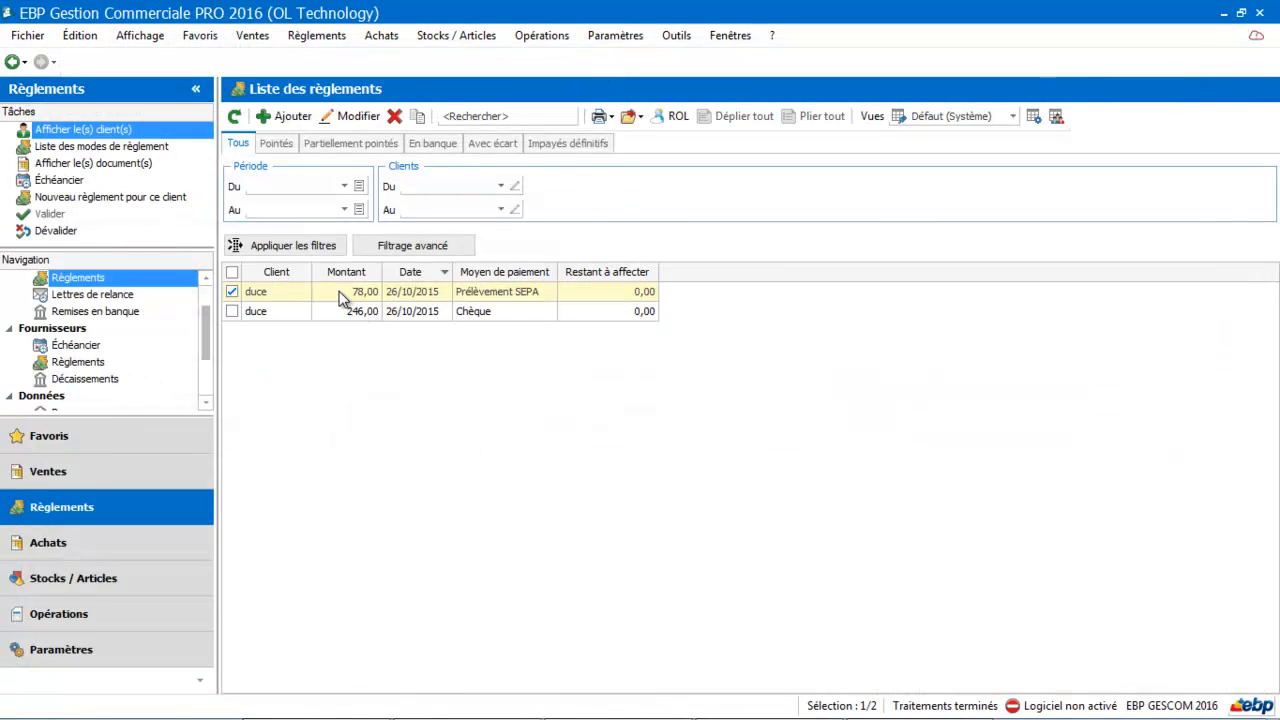
left_click(77, 474)
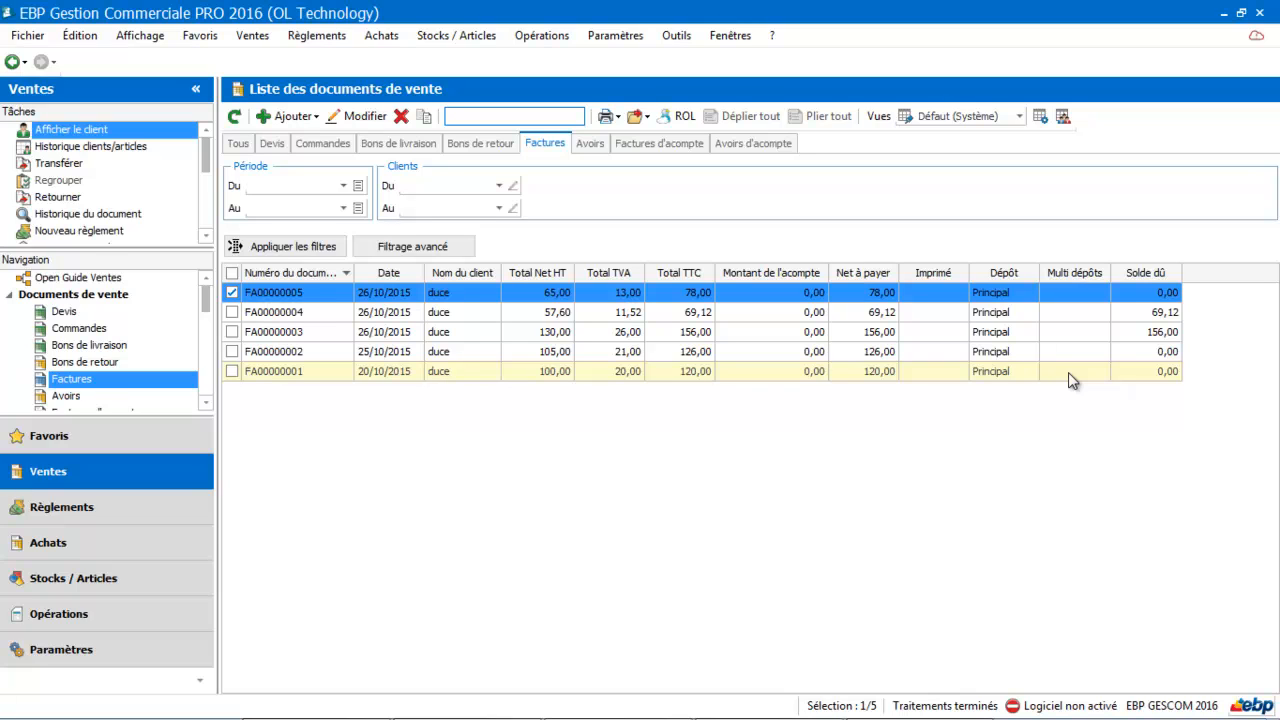
- Start a new supplier payment for purchase invoice FF00000003 from the list of purchase invoices
left_click(50, 548)
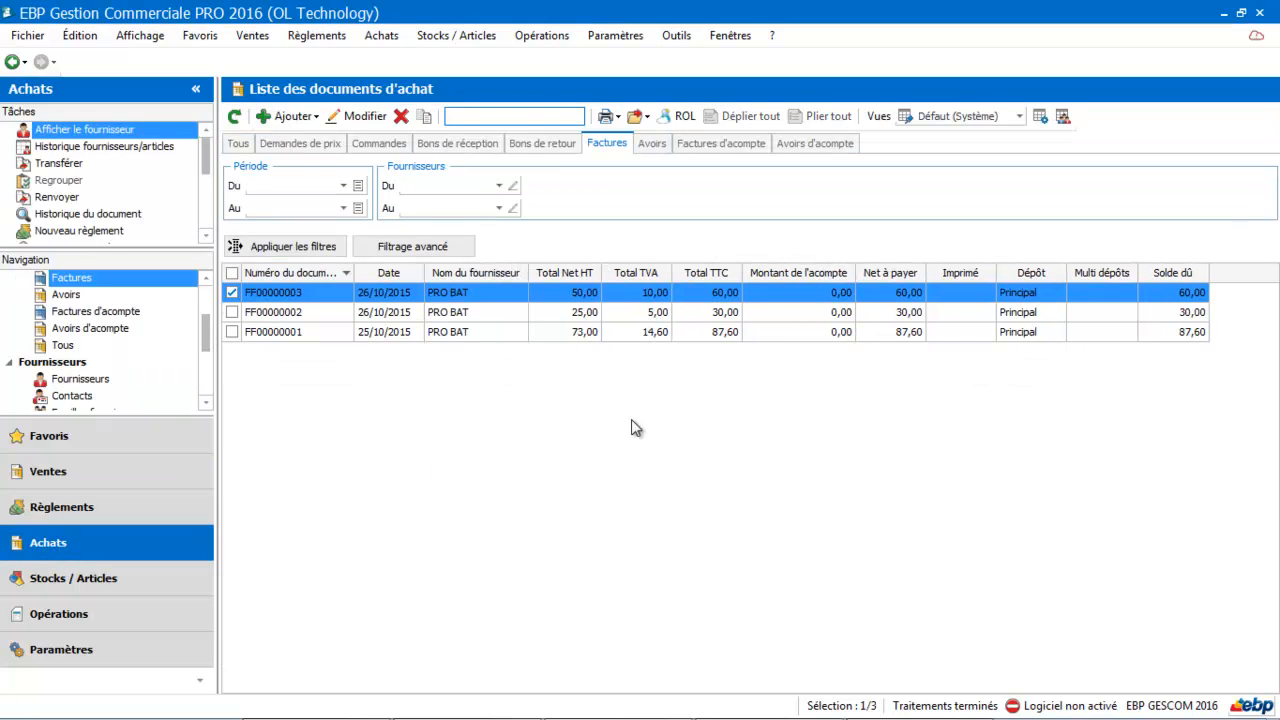
right_click(807, 296)
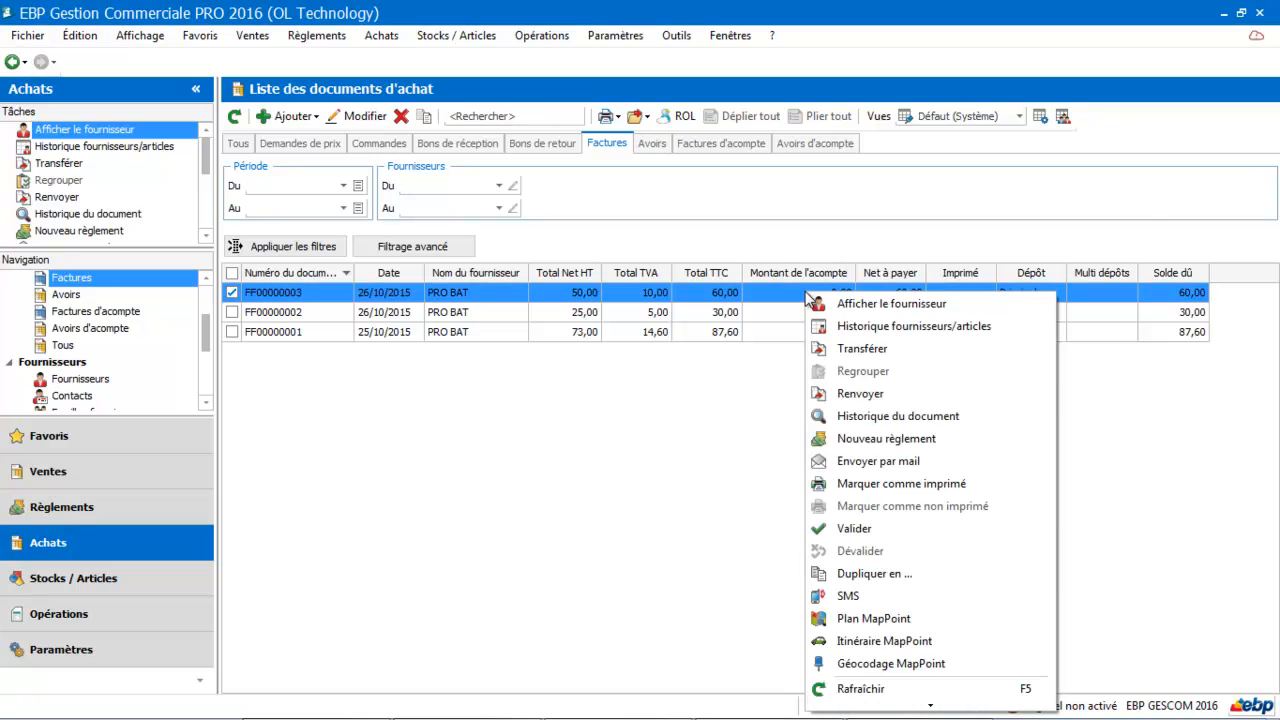
left_click(836, 438)
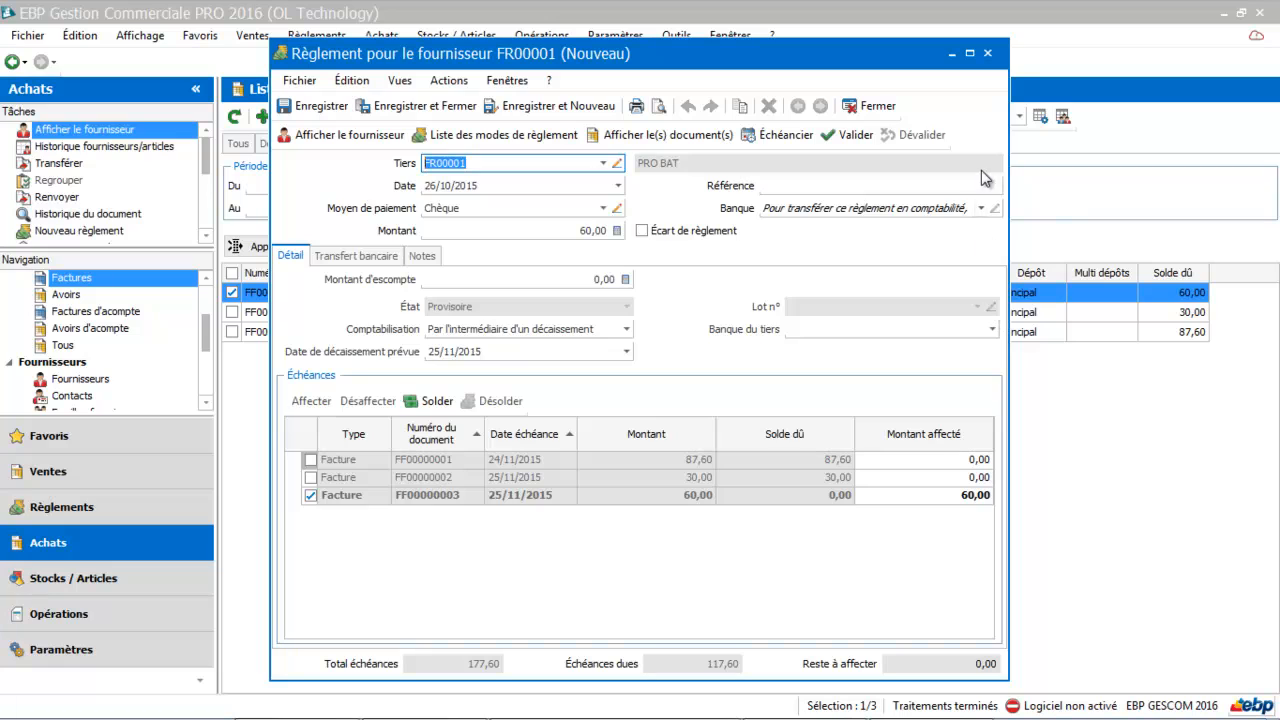
- Set the supplier payment's bank to BANQUE POPULAIRE, then validate the payment and close it
left_click(980, 208)
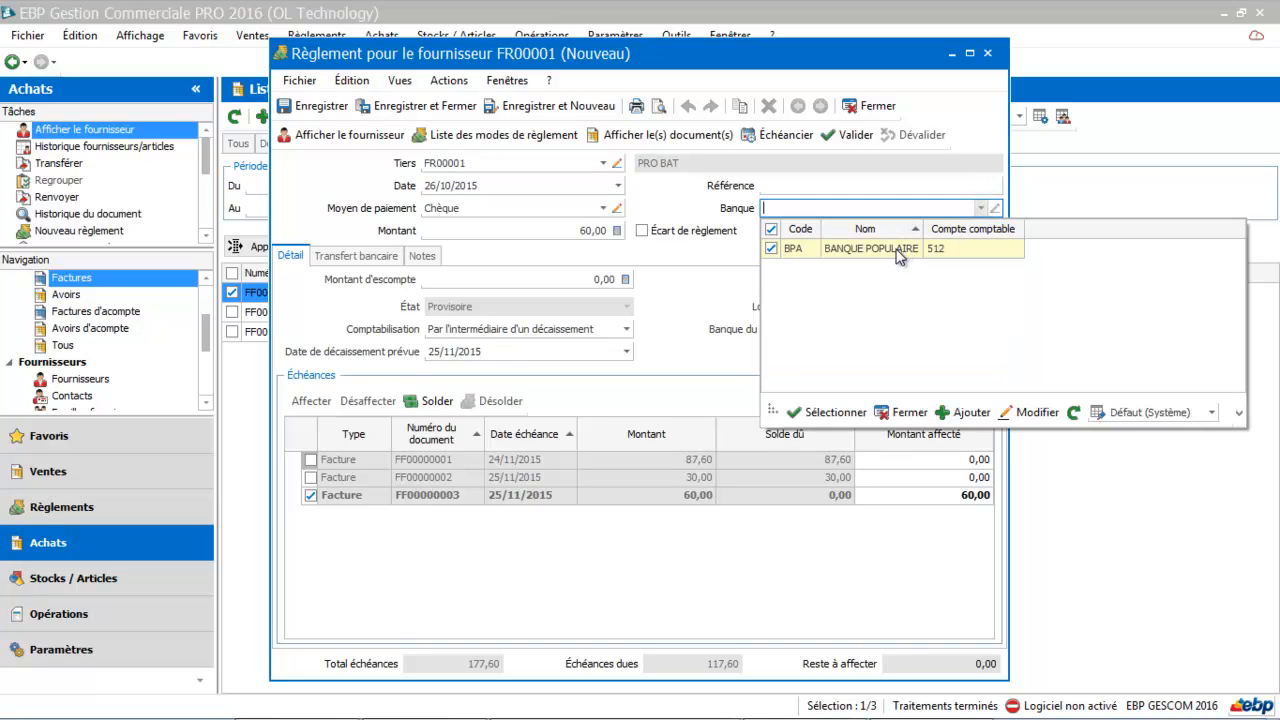
left_click(905, 248)
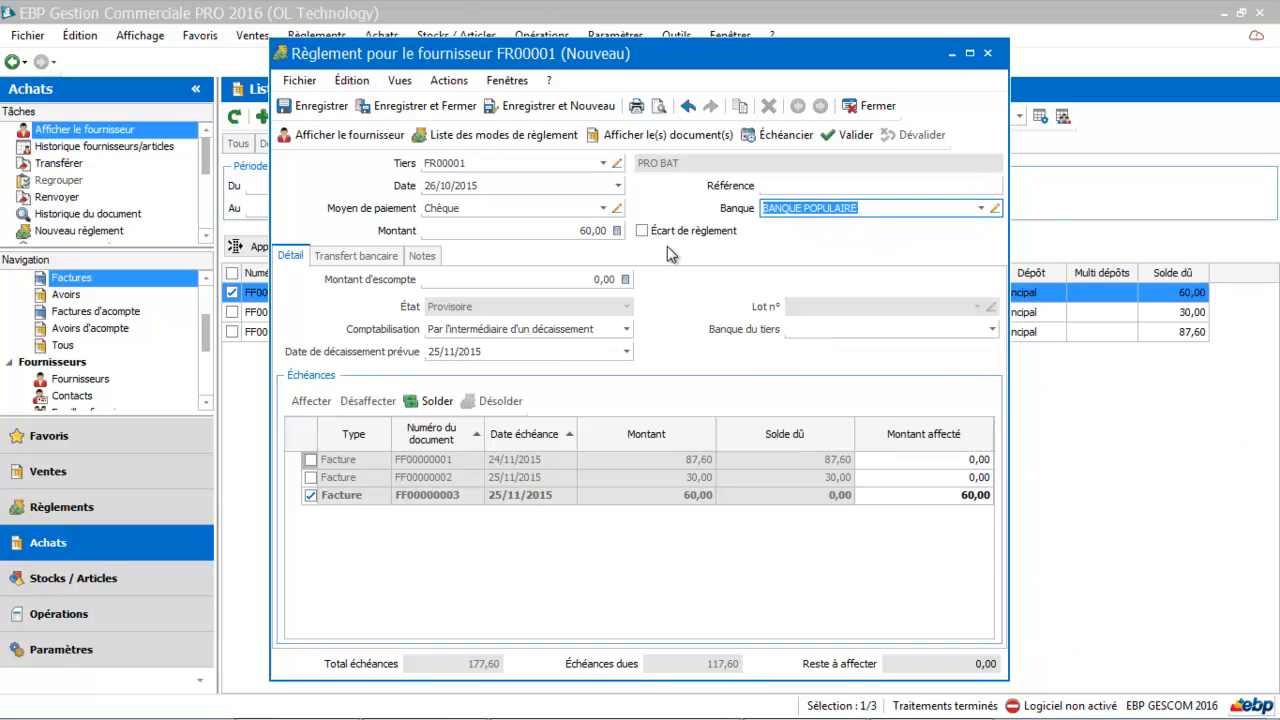
left_click(852, 135)
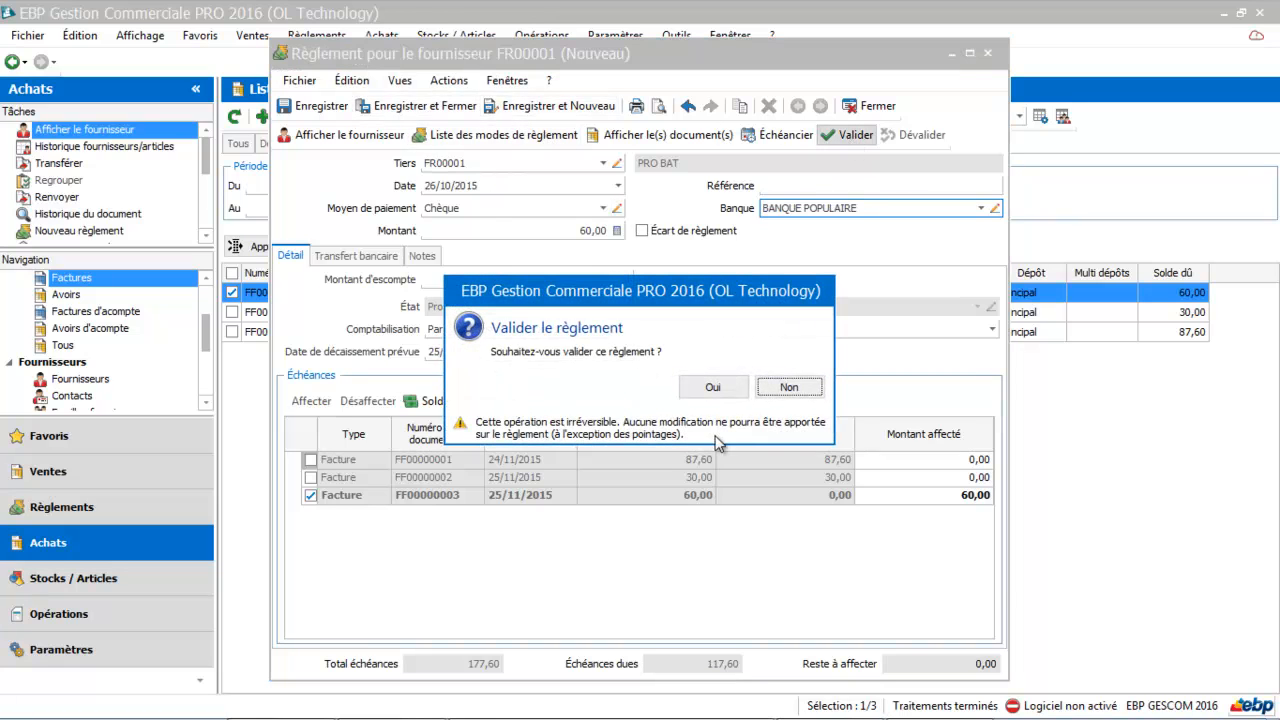
left_click(713, 387)
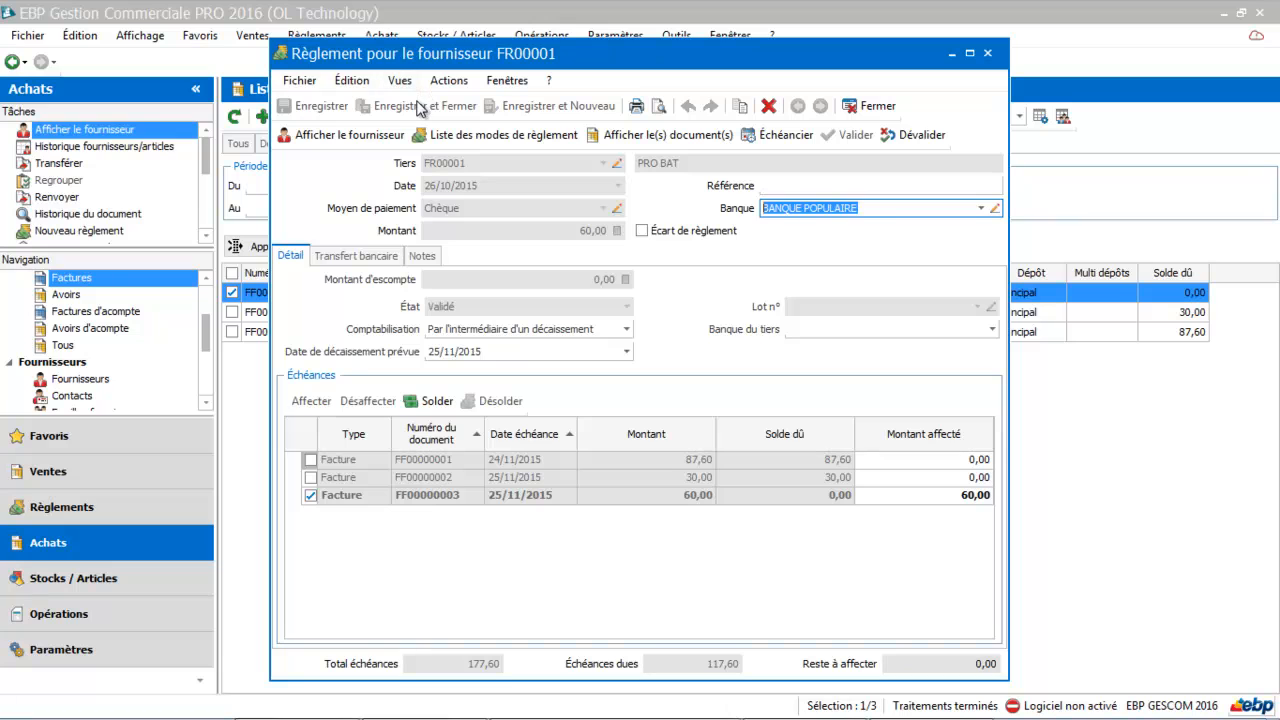
left_click(855, 107)
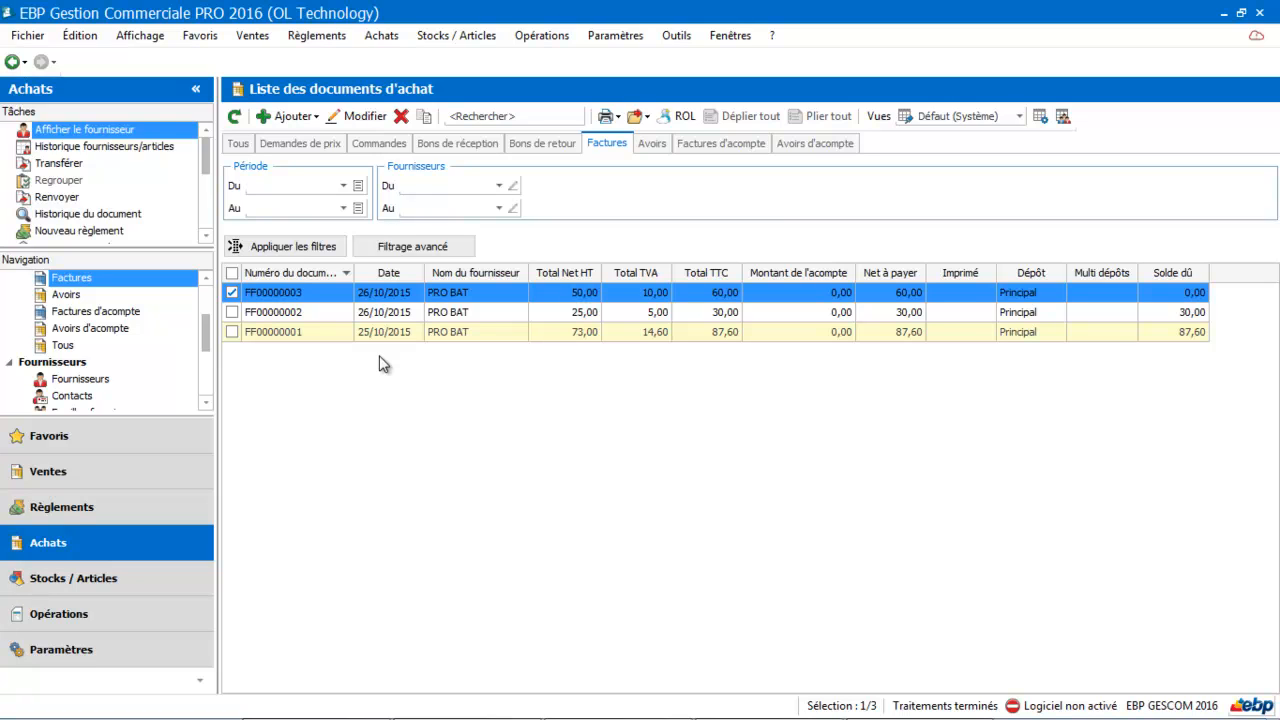
left_click(295, 118)
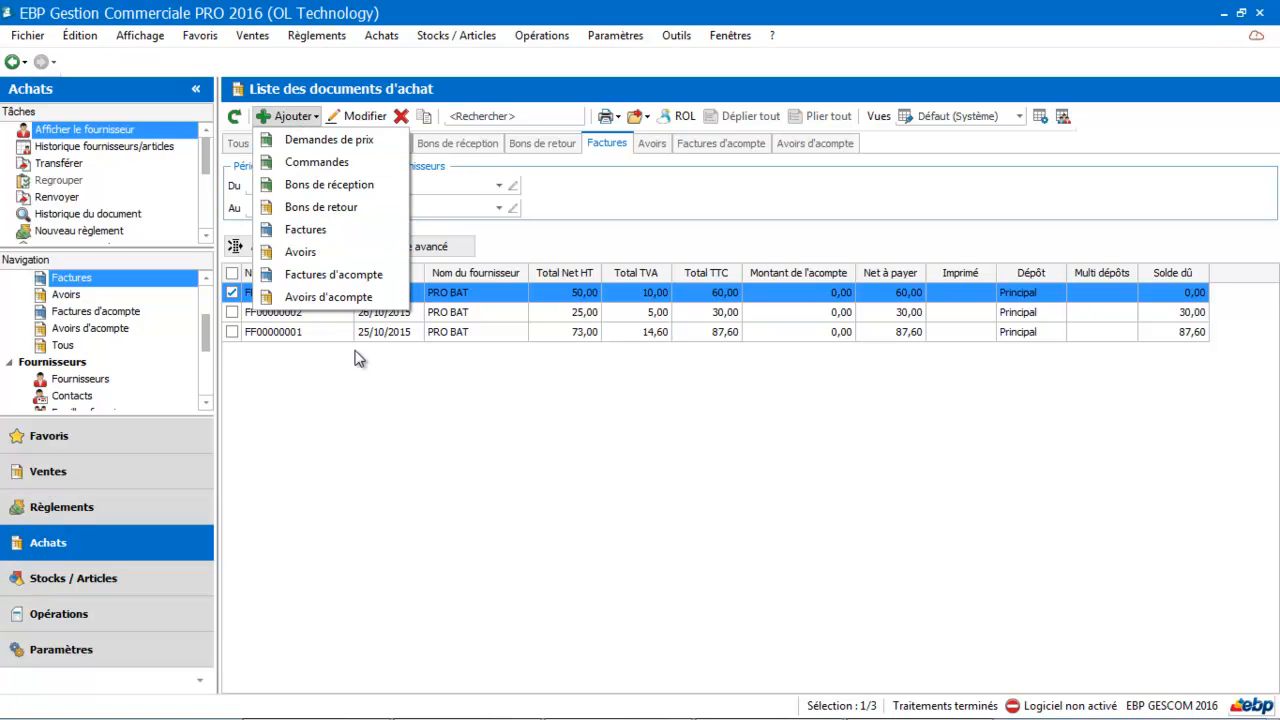
left_click(352, 448)
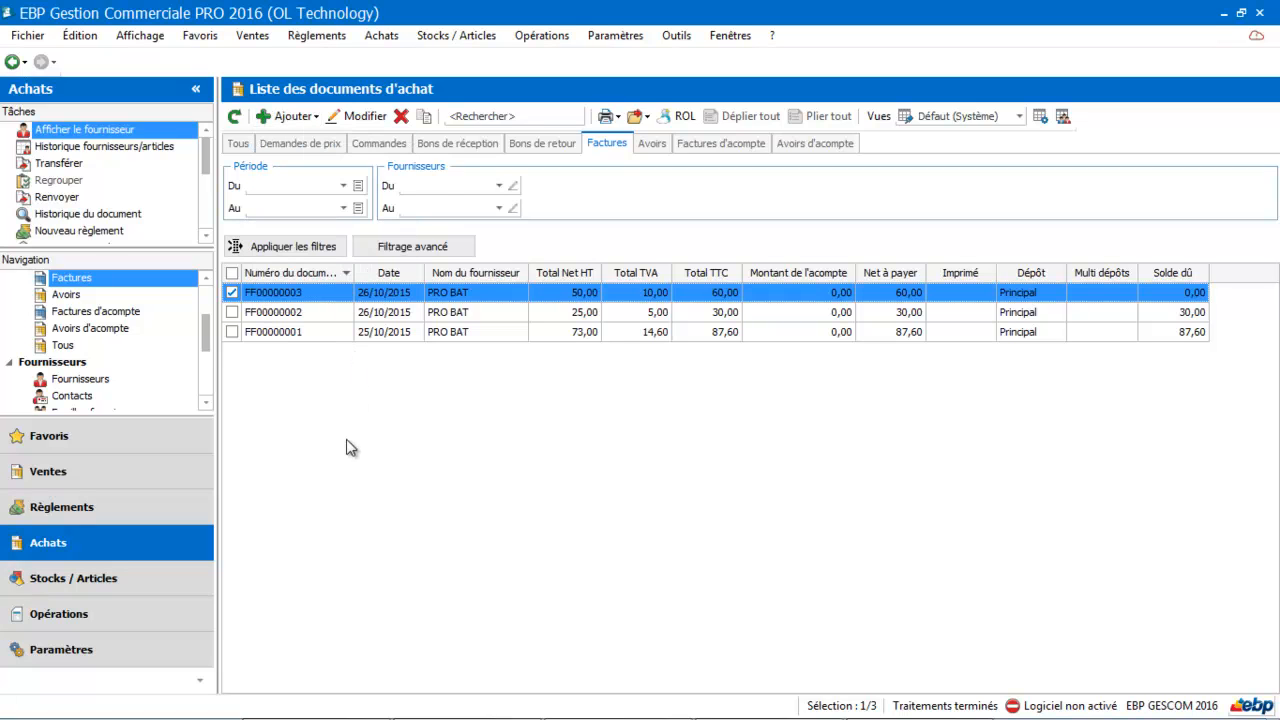
- Create a new payment for supplier PRO BAT from the list of supplier payments
left_click(64, 509)
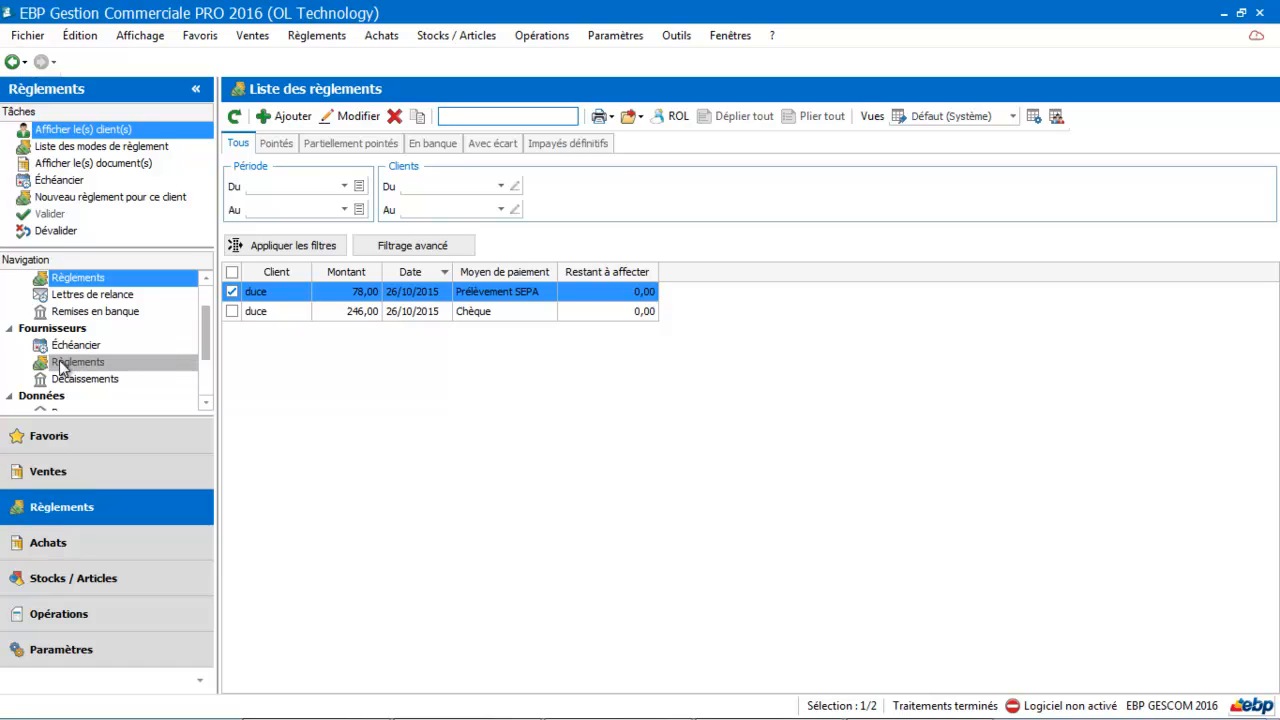
left_click(60, 364)
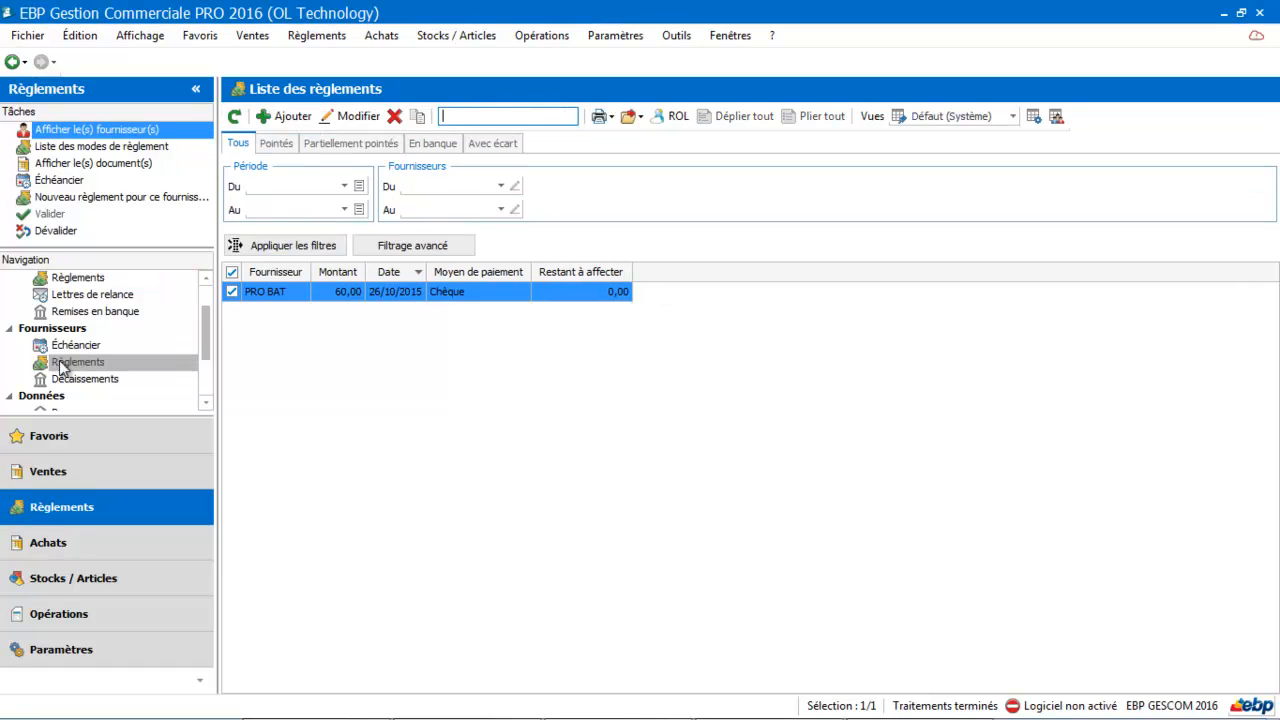
left_click(284, 115)
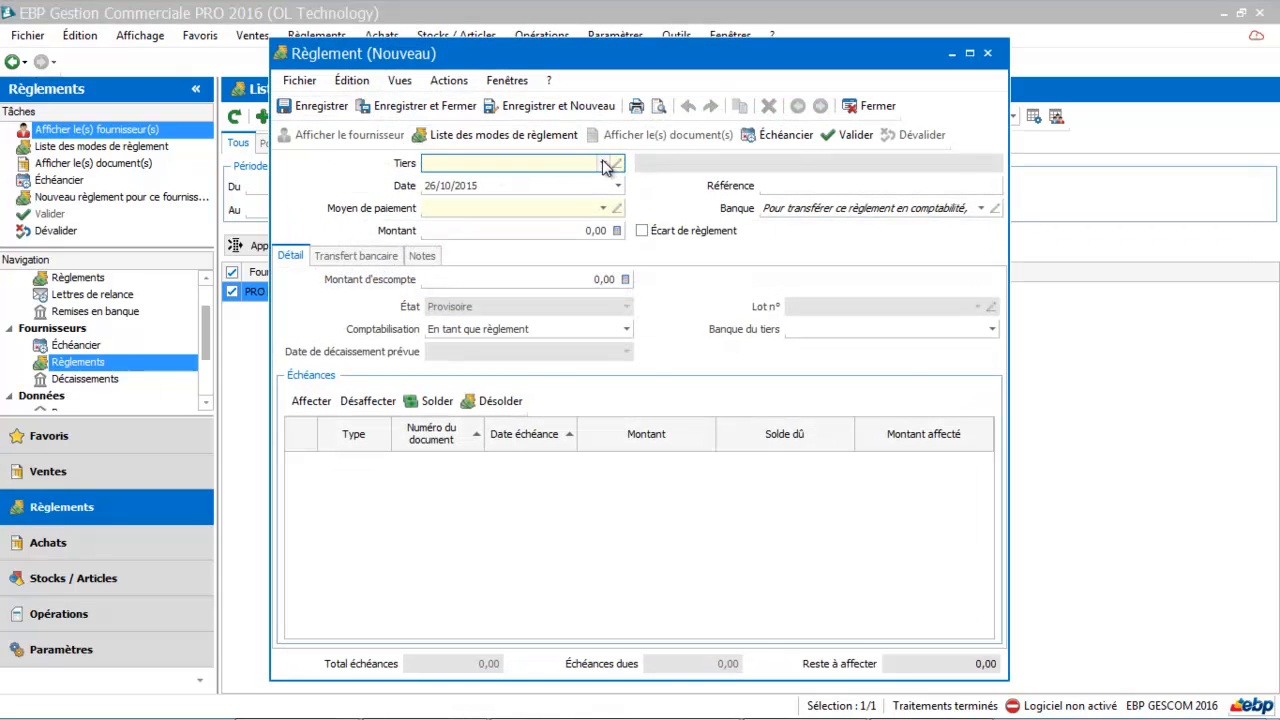
left_click(603, 163)
left_click(586, 206)
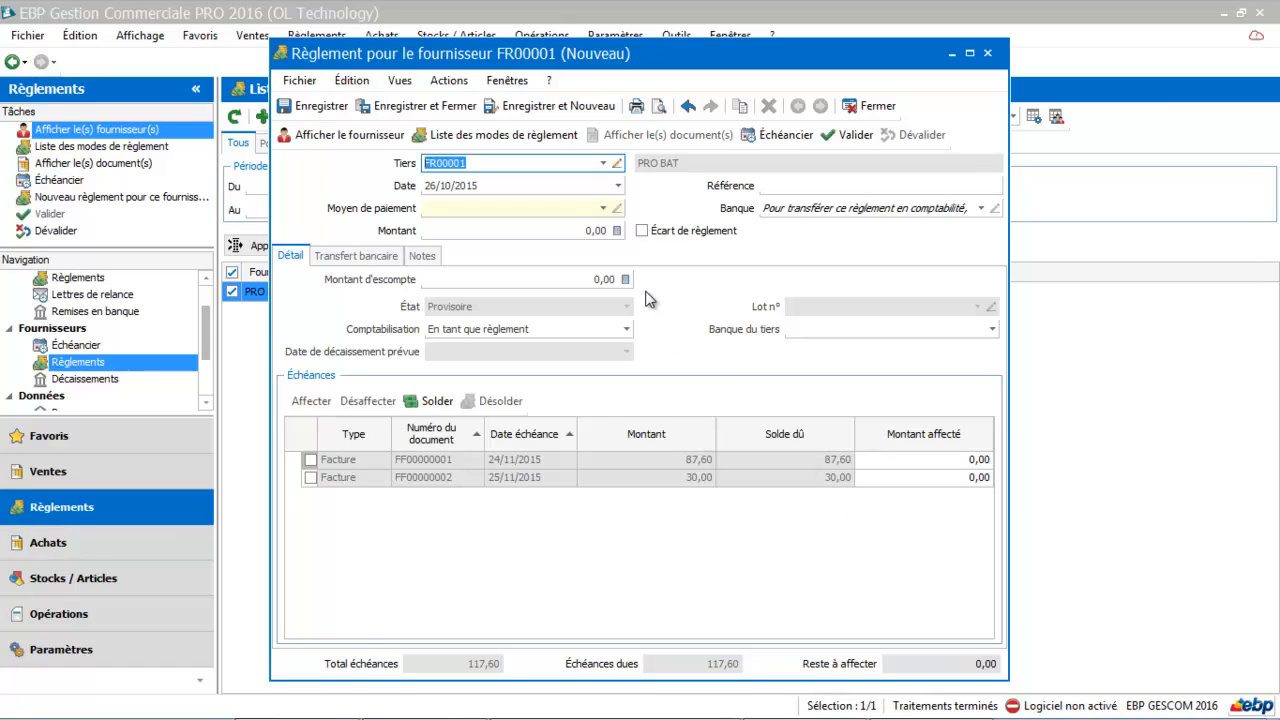
- Set the payment's method to Chèque, bank to BANQUE POPULAIRE and amount to 117,60, and allocate it to invoices FF00000001 and FF00000002
left_click(605, 209)
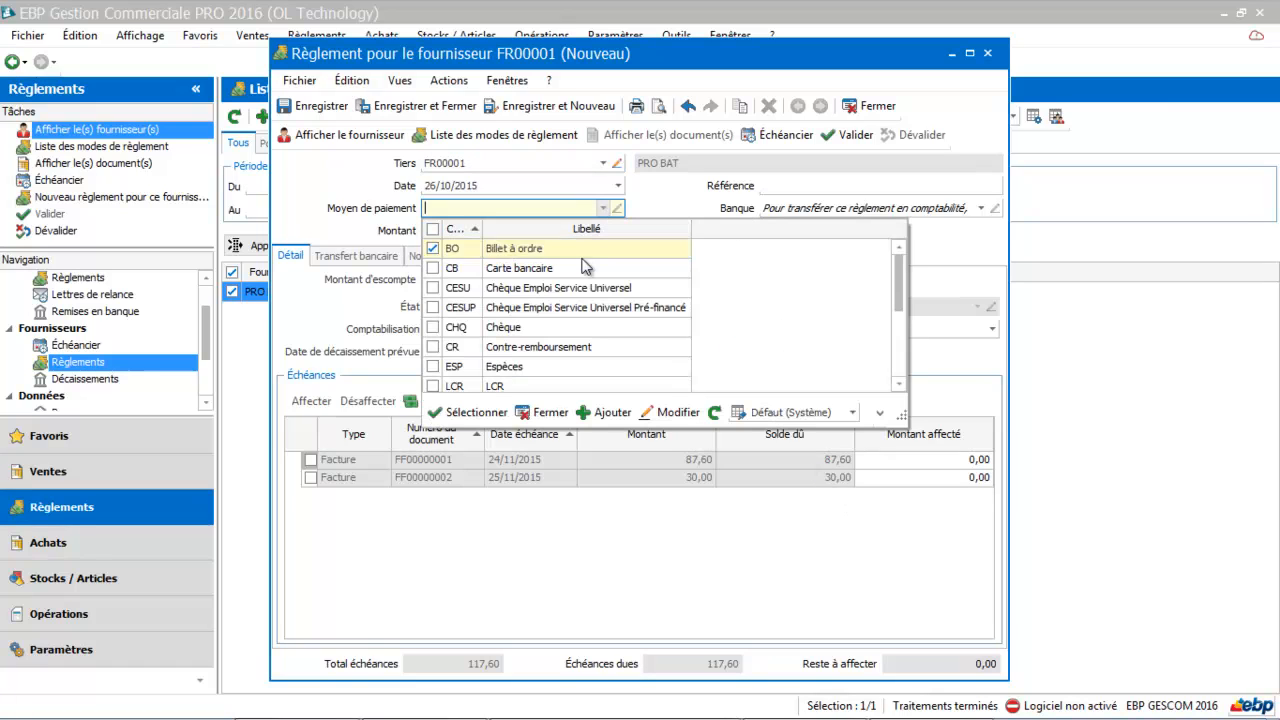
left_click(554, 326)
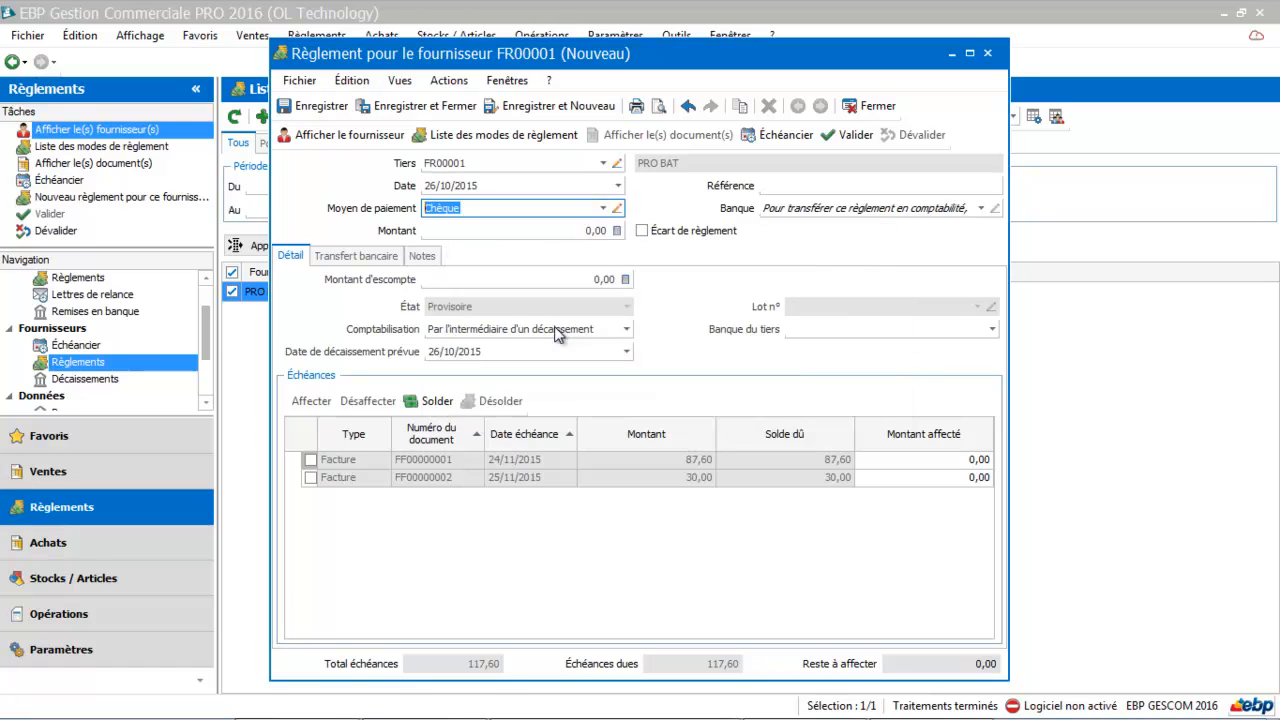
left_click(980, 209)
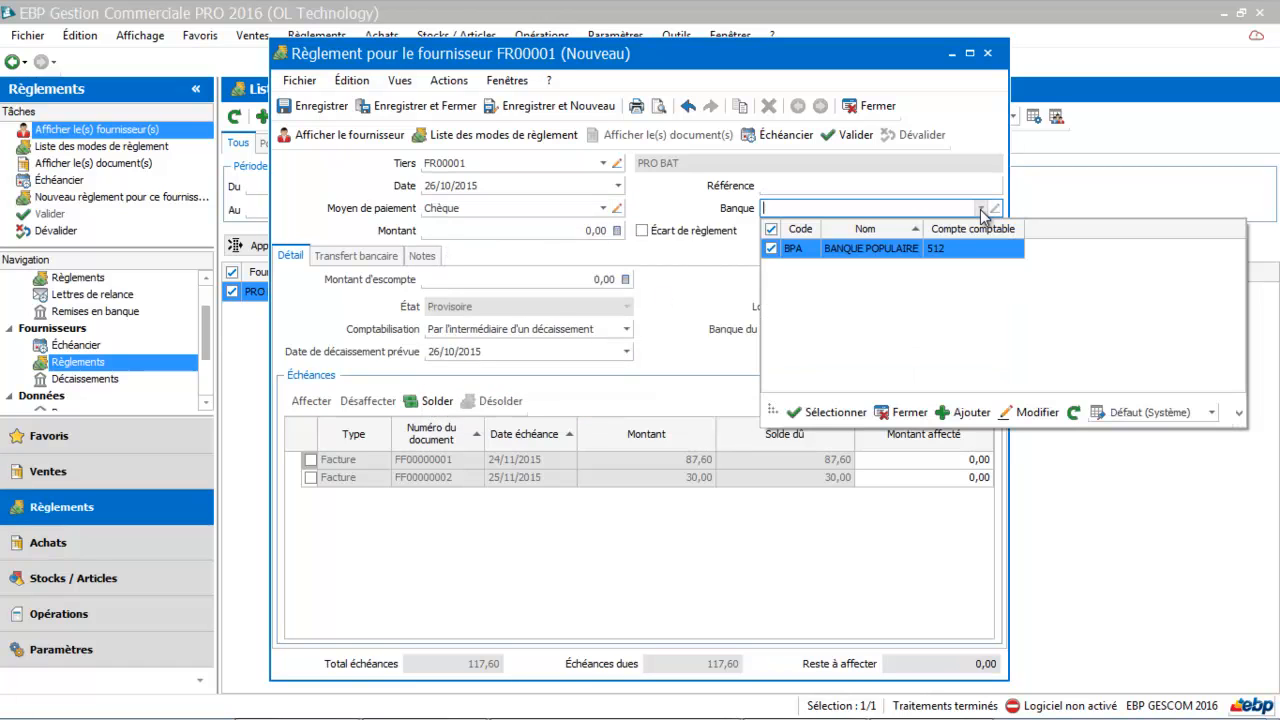
left_click(940, 254)
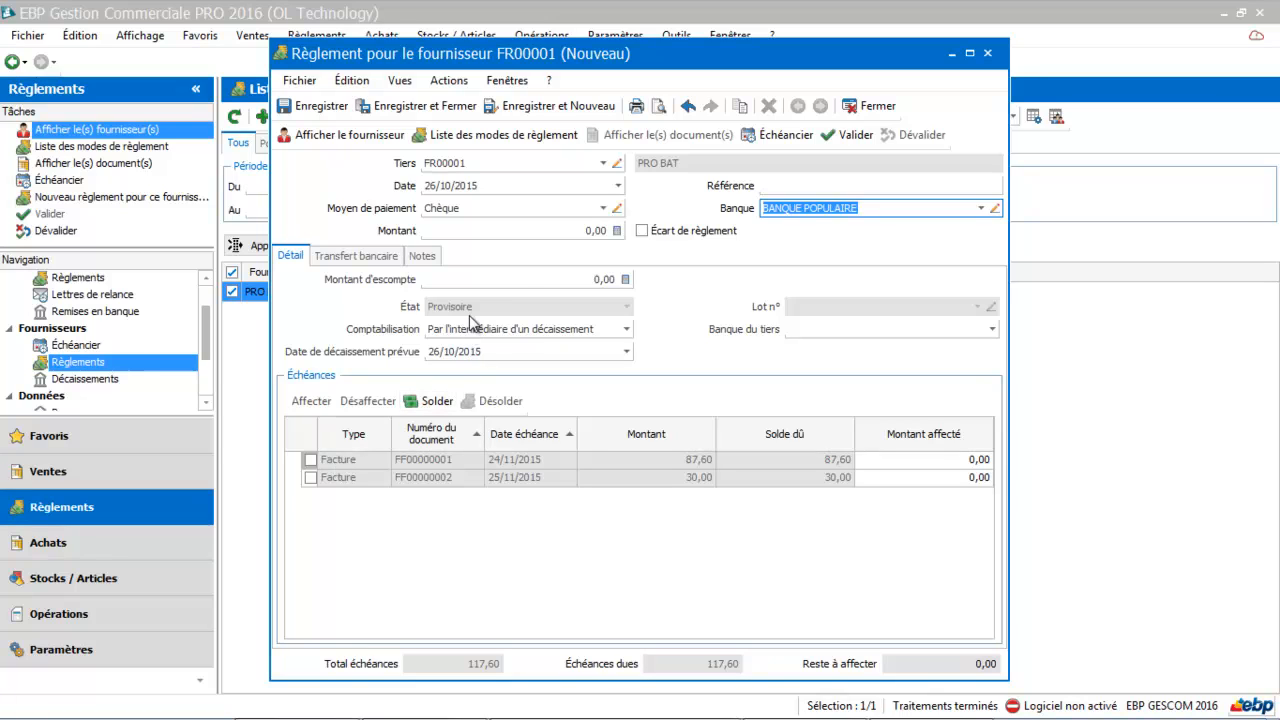
left_click(580, 229)
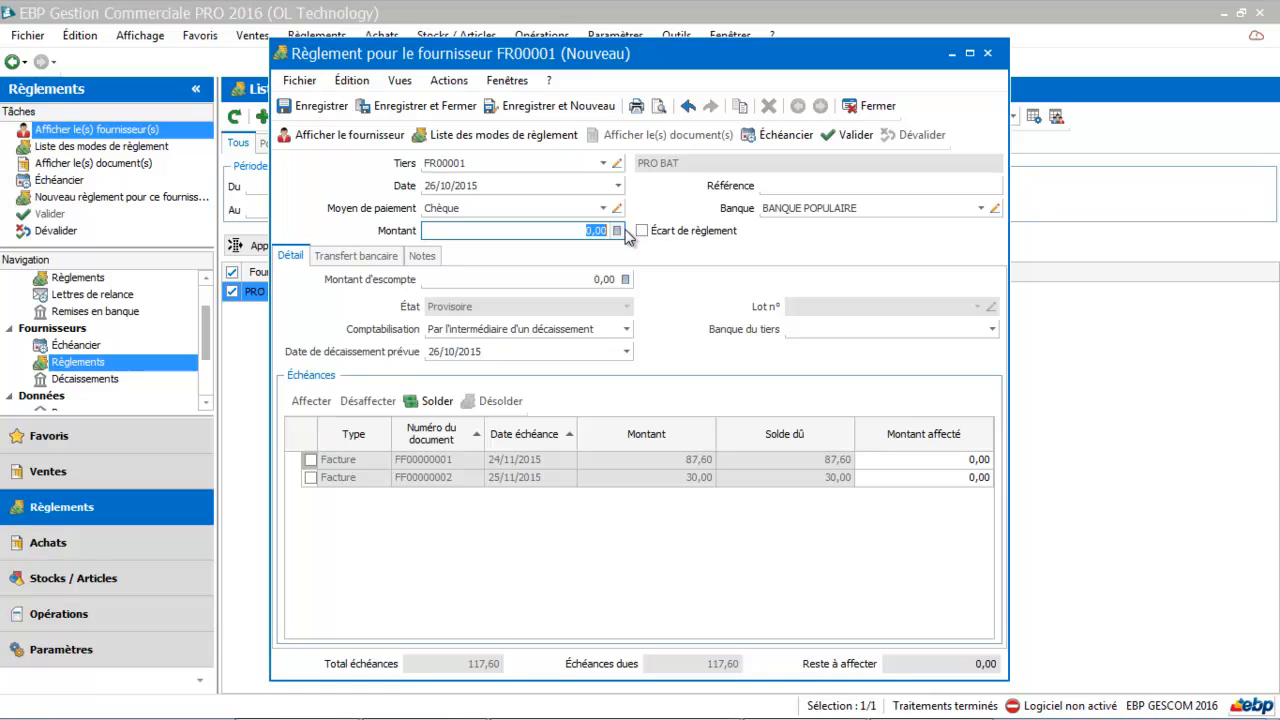
type("117,60")
key("Tab")
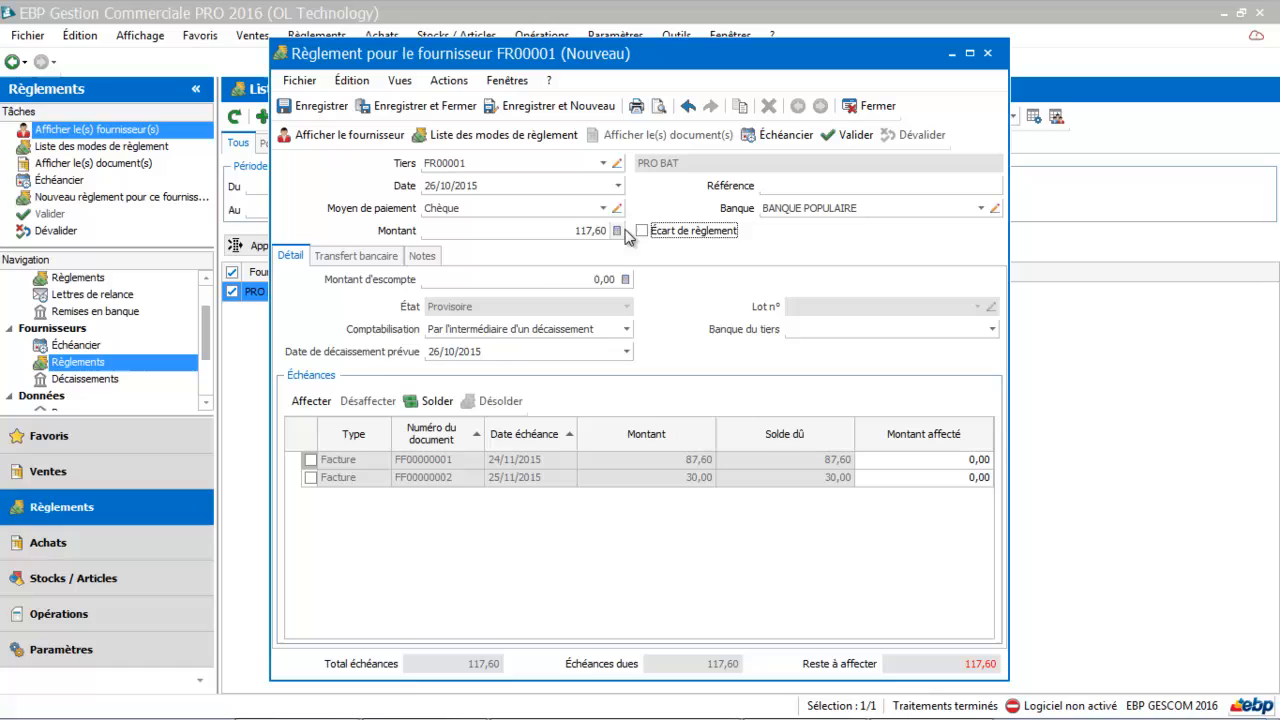
left_click(310, 460)
left_click(310, 477)
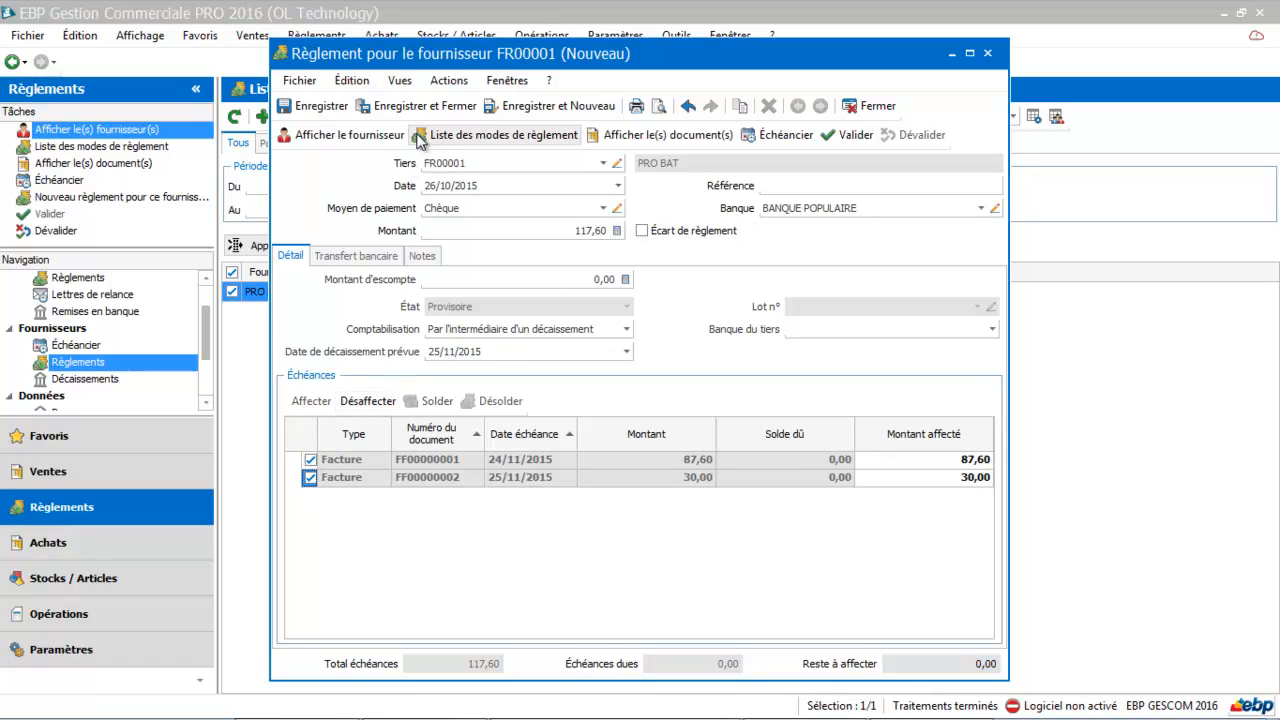
- Validate and close the supplier payment, and return to the purchase invoices list to check the balances due
left_click(856, 136)
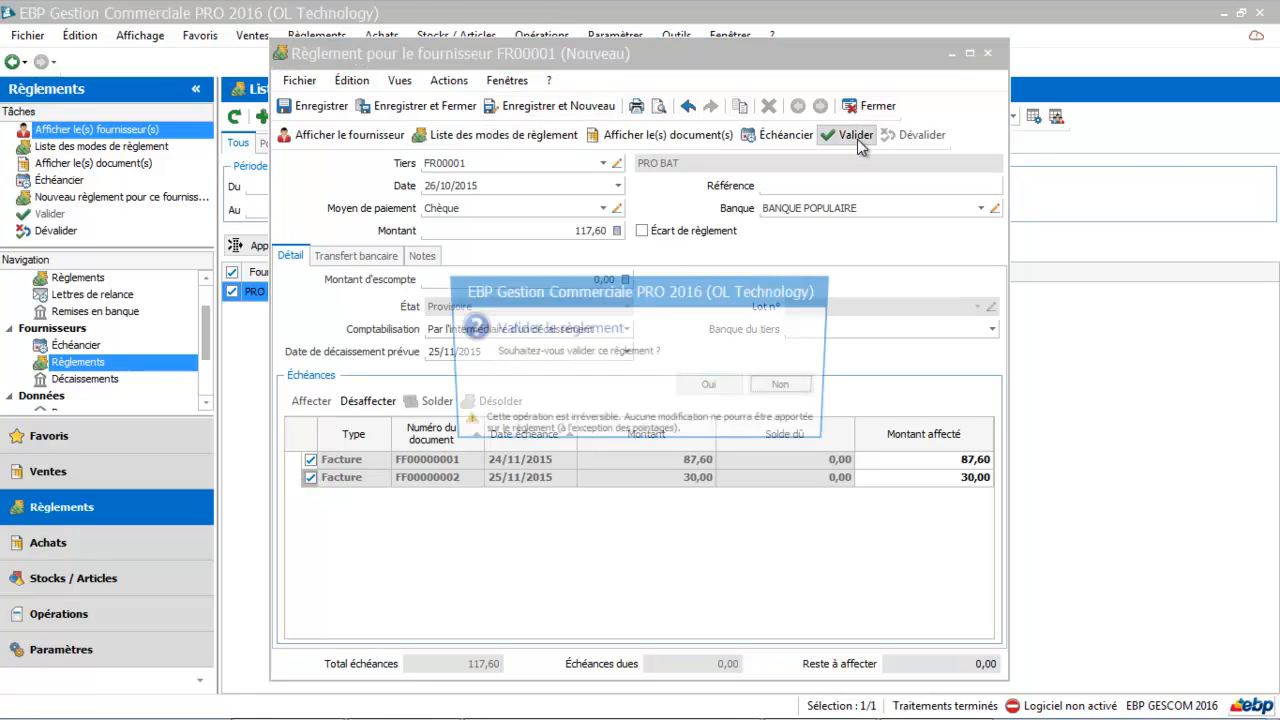
left_click(708, 386)
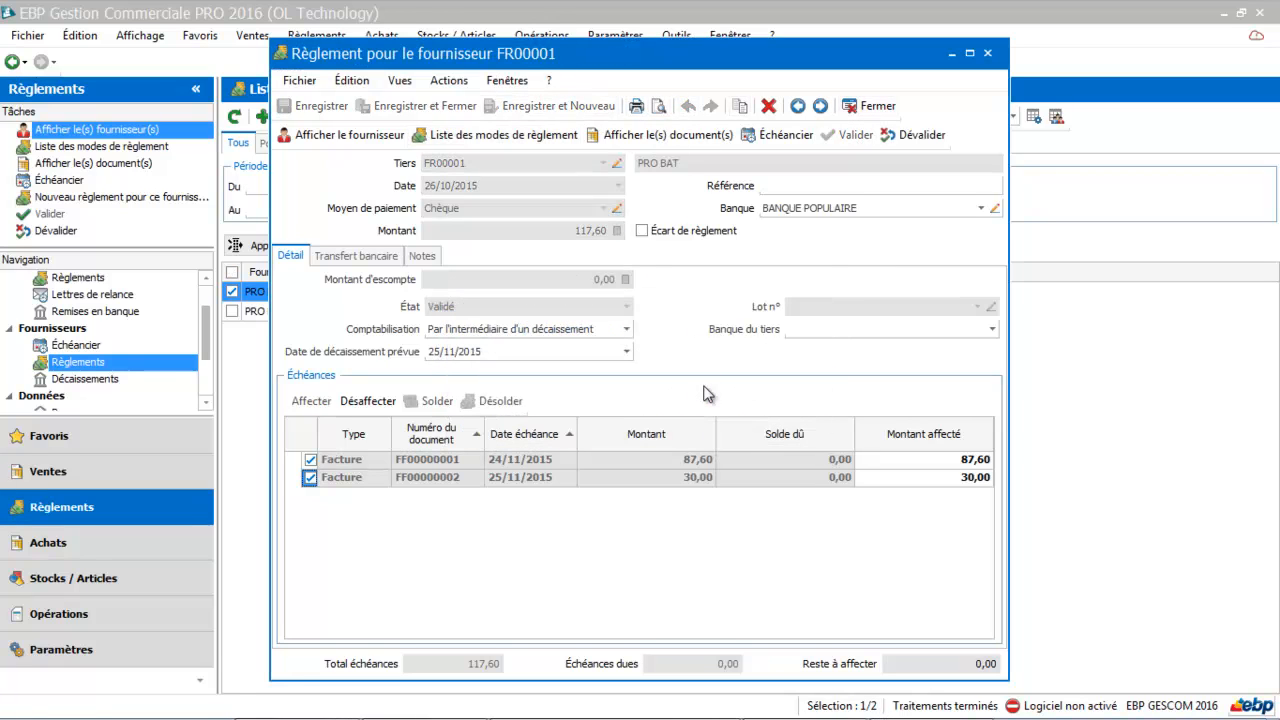
left_click(874, 107)
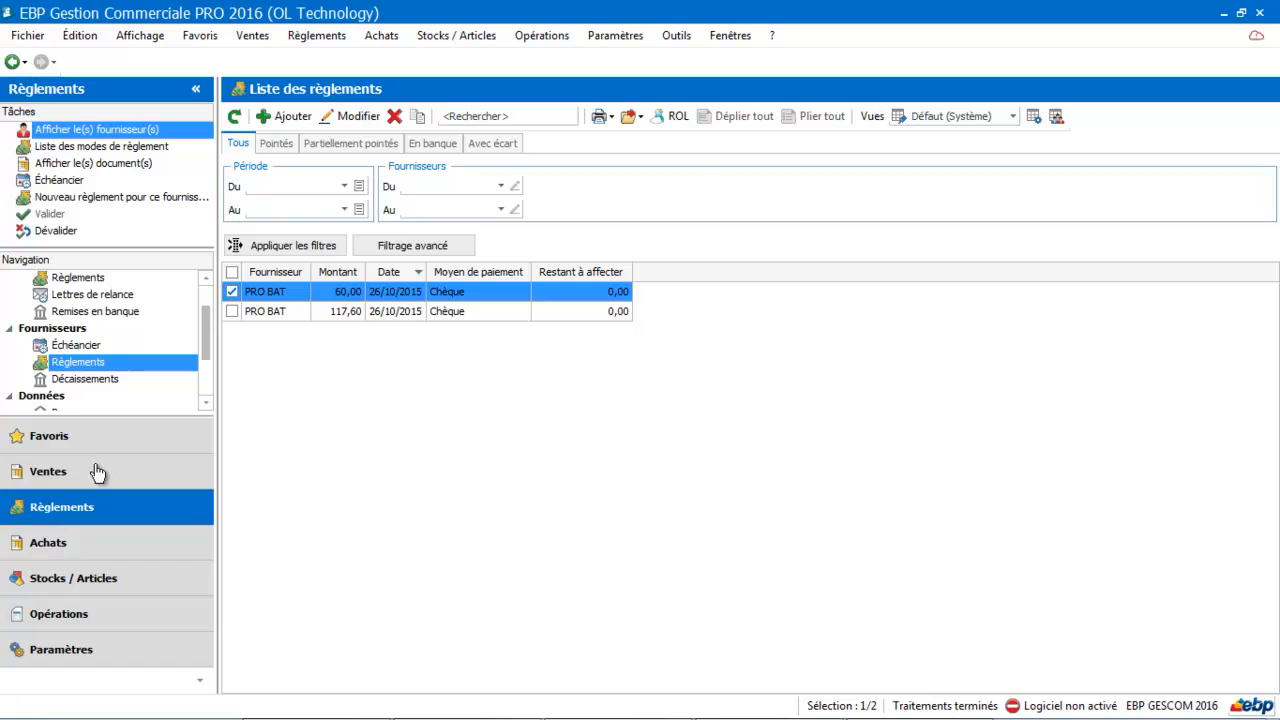
left_click(78, 546)
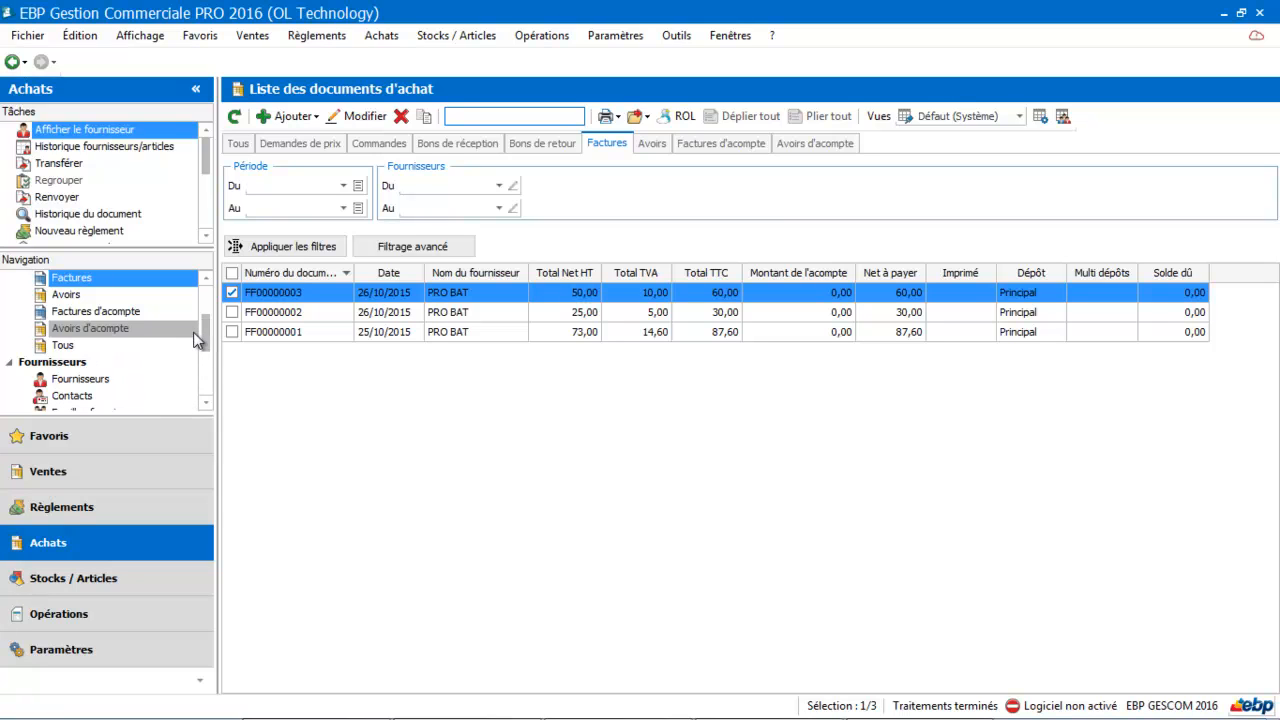
left_click_drag(206, 331, 210, 313)
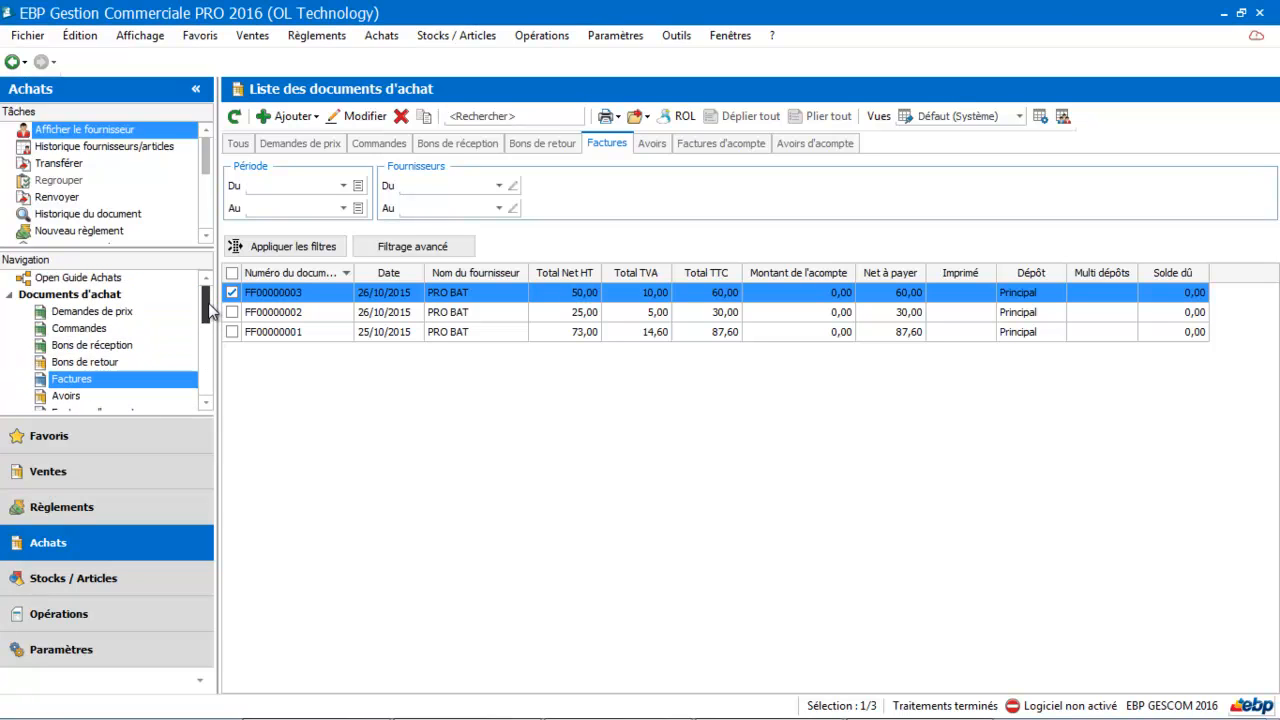
- Start a new bank deposit from the list of customer bank deposits (Remises en banque)
left_click(116, 509)
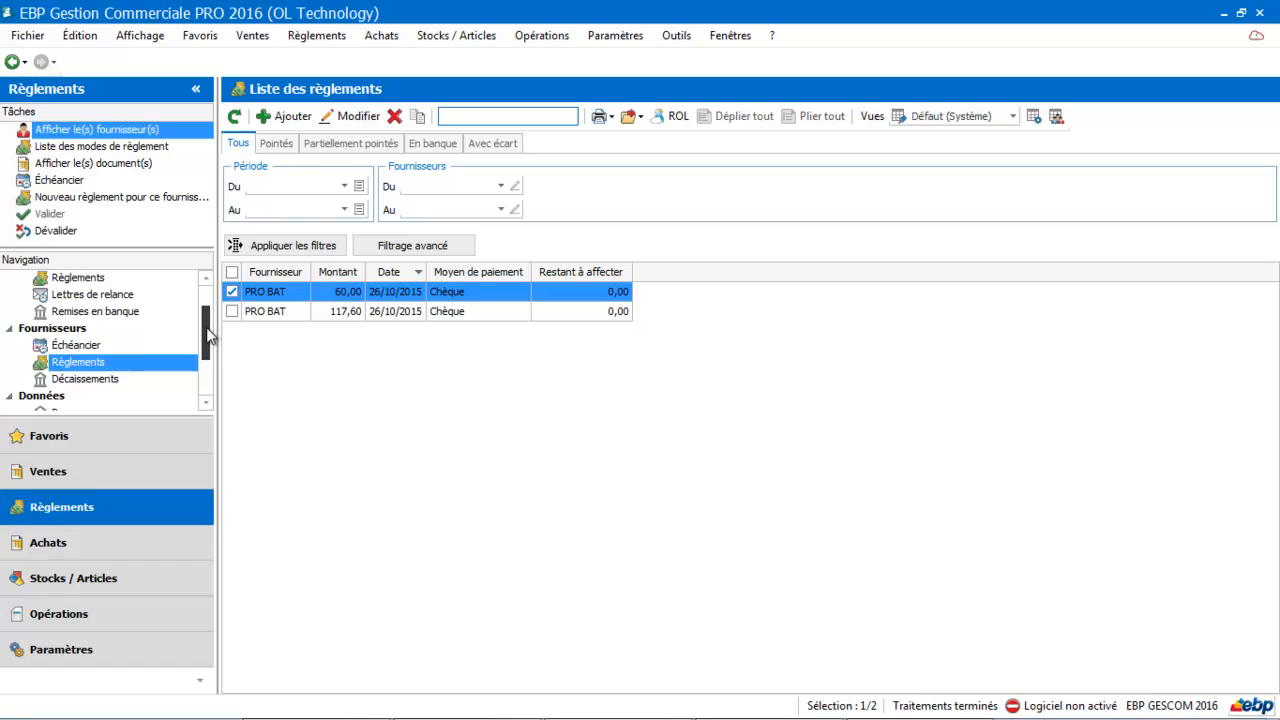
left_click_drag(210, 335, 211, 276)
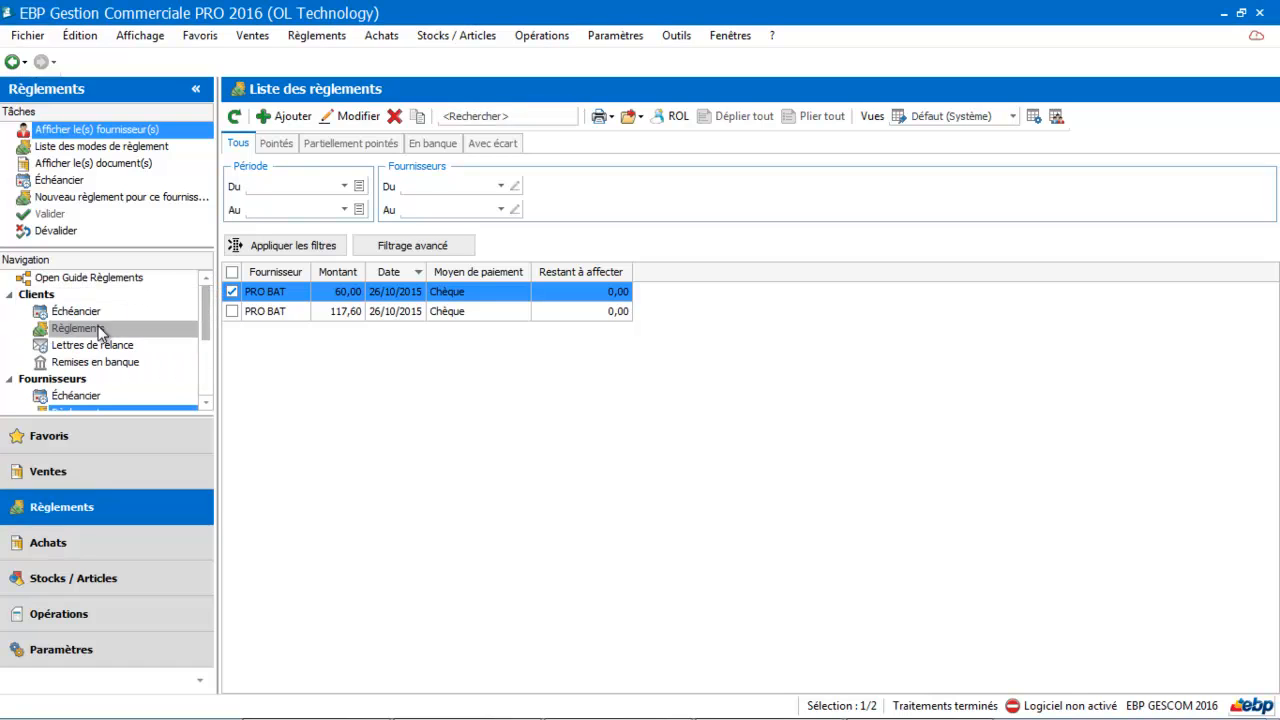
mouse_move(209, 322)
left_mouse_down()
mouse_move(208, 360)
mouse_move(211, 320)
left_mouse_up()
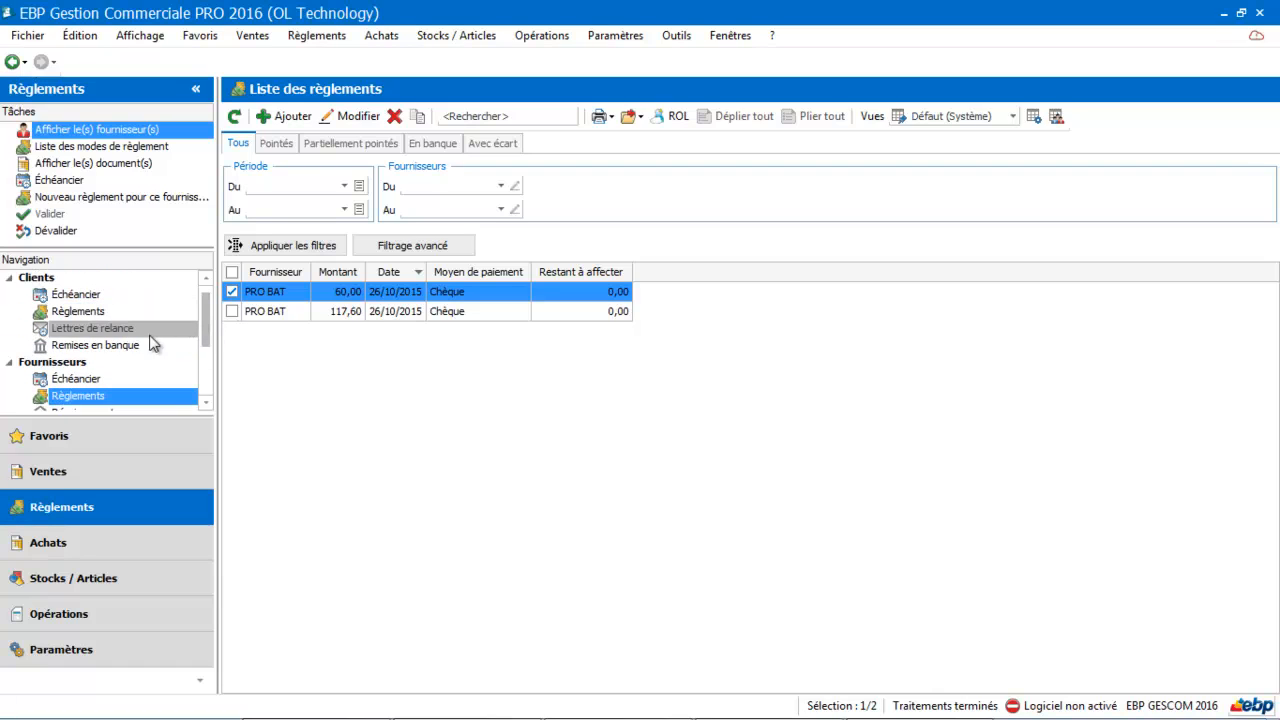
left_click(95, 345)
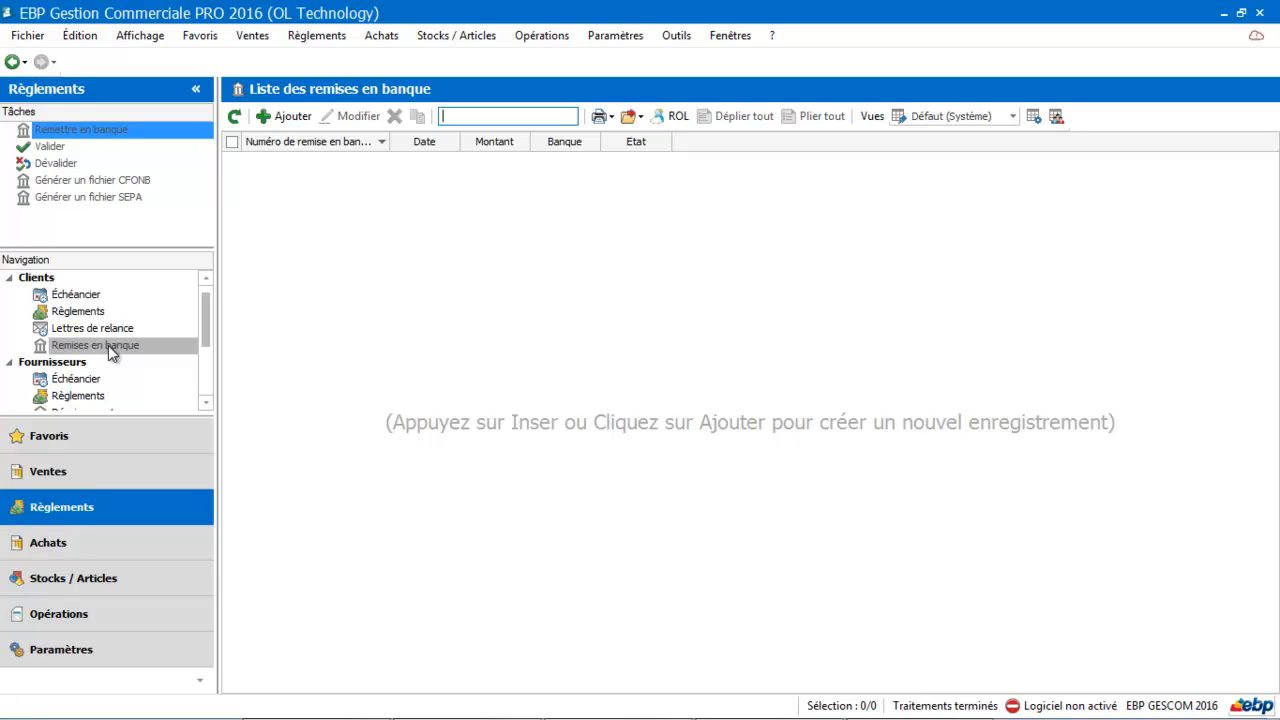
left_click(110, 350)
left_click(290, 117)
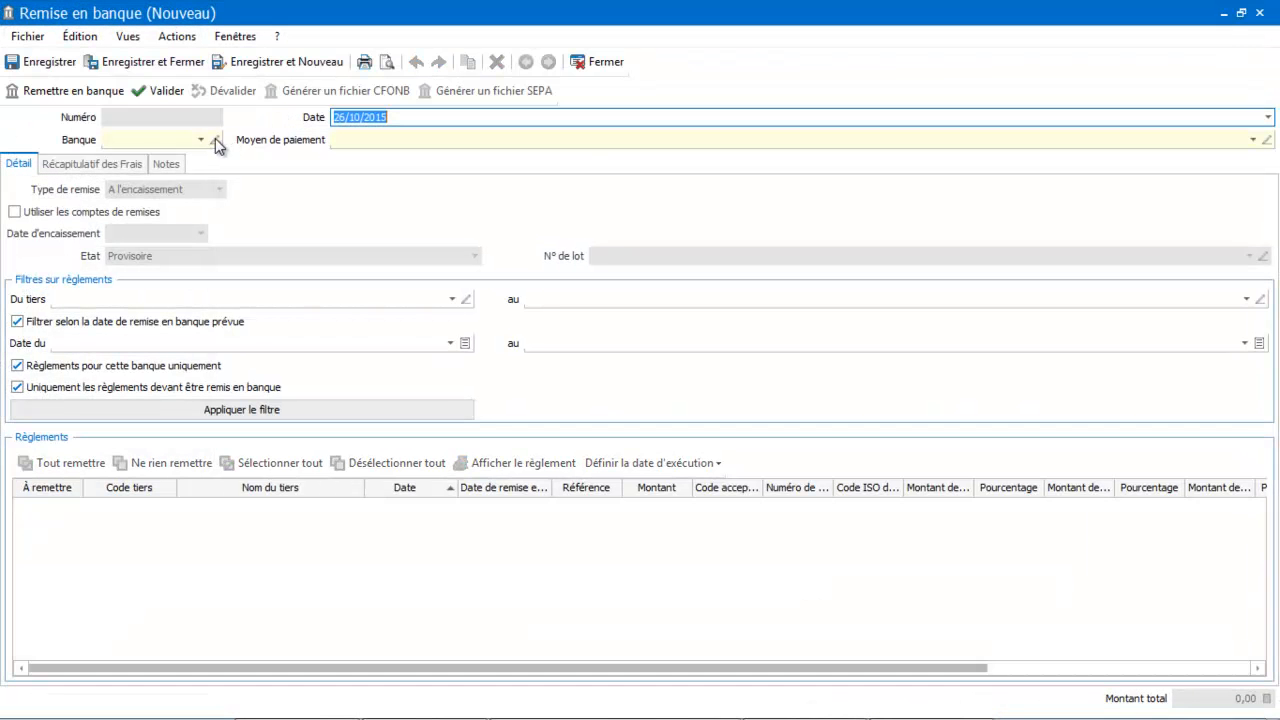
- Set the bank deposit's bank to BANQUE POPULAIRE and its payment method to Chèque
left_click(200, 140)
left_click(191, 178)
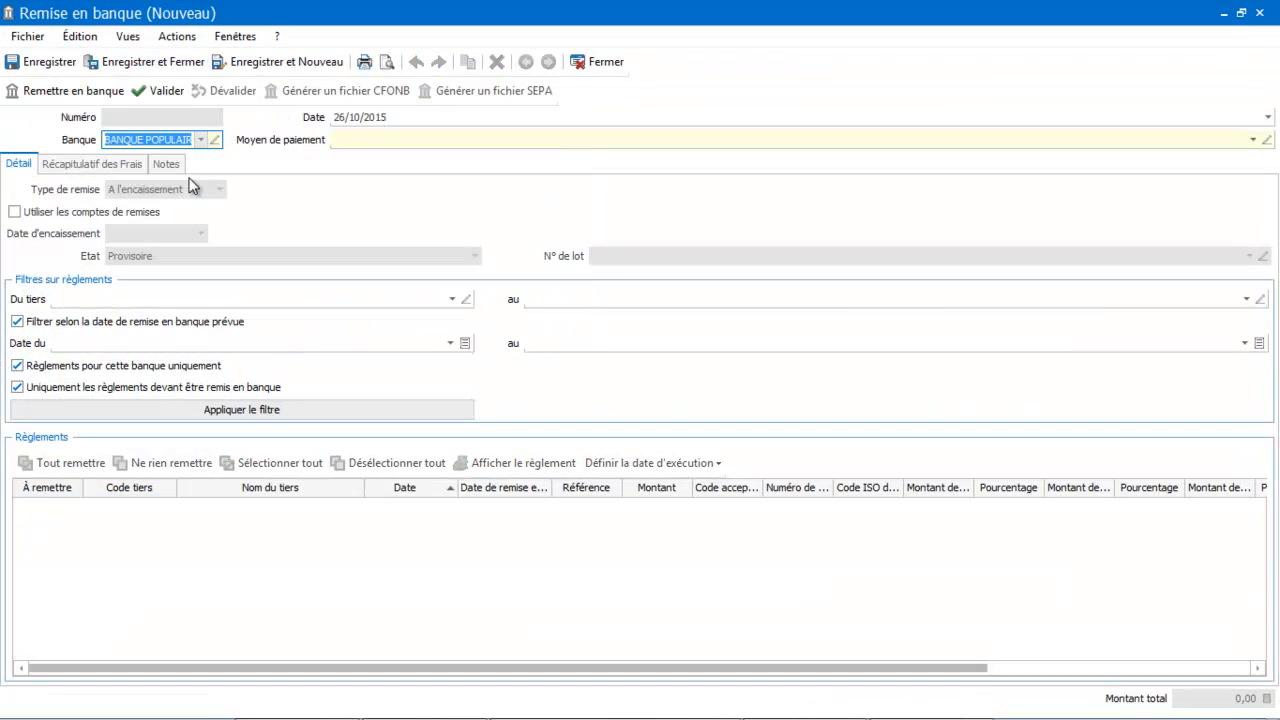
left_click(1252, 140)
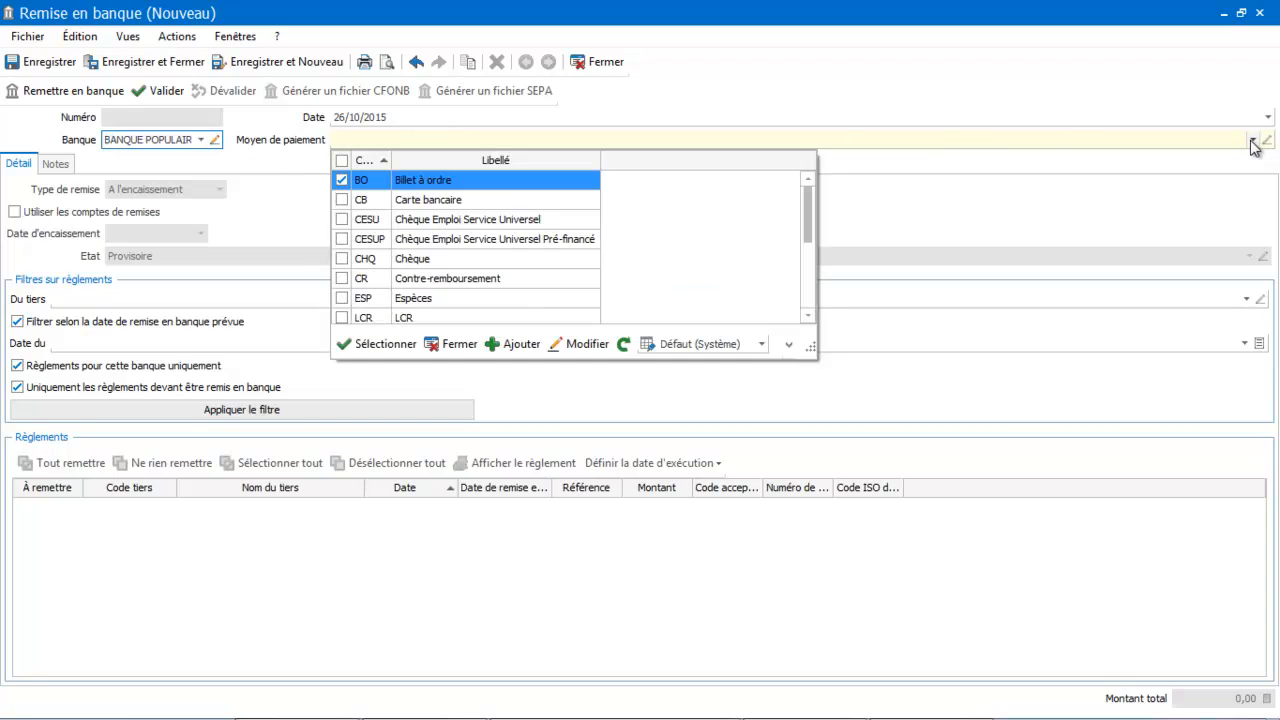
left_click(474, 258)
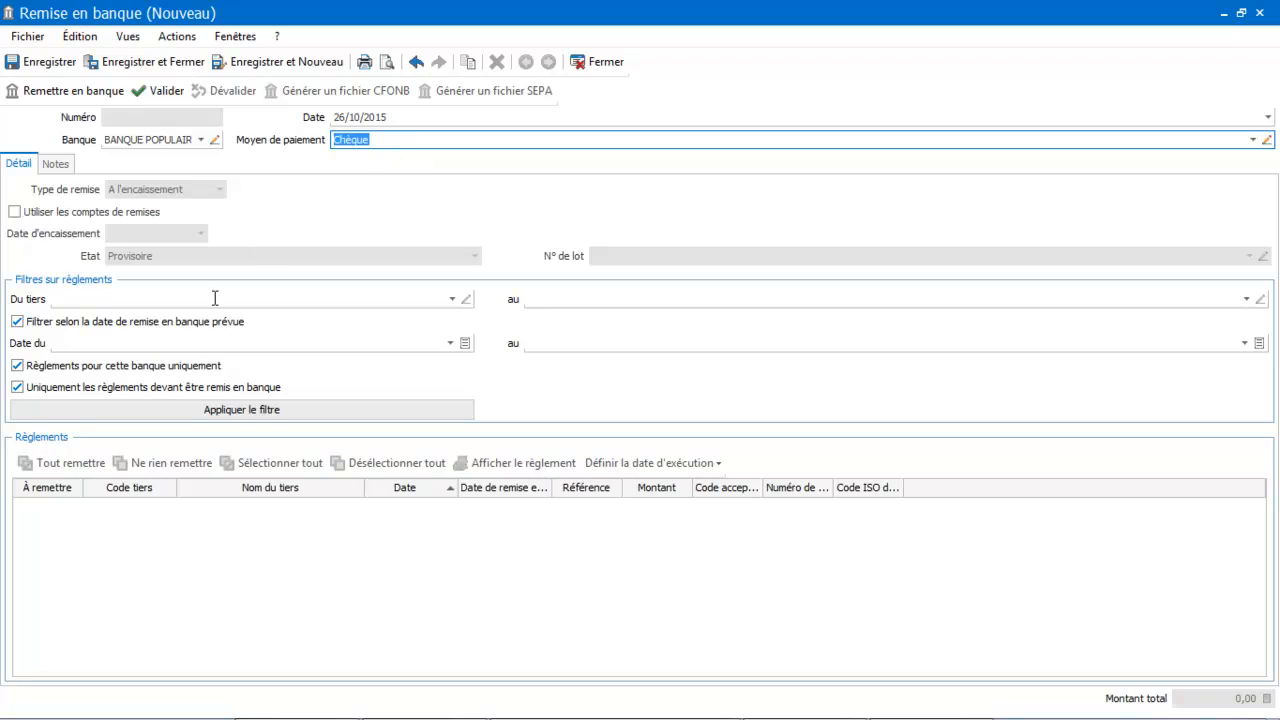
- Apply the payment filter, include all listed payments in the deposit, and validate the bank deposit
left_click(192, 409)
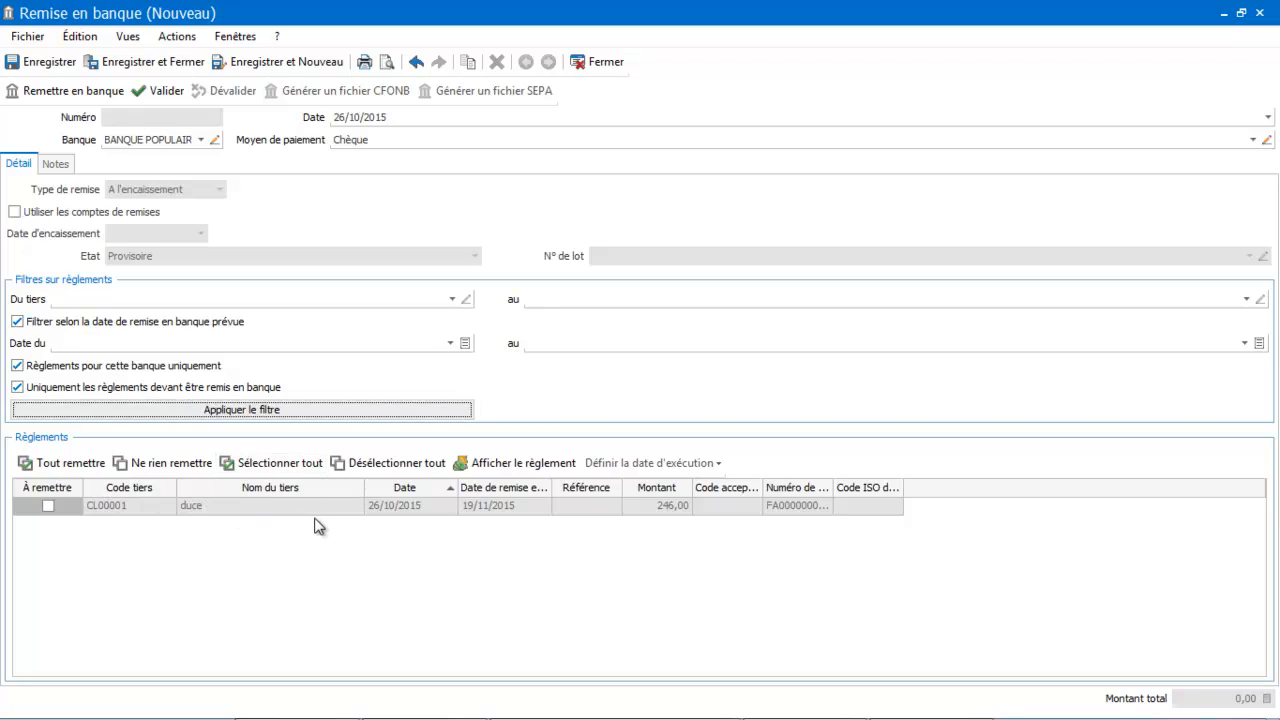
left_click(55, 464)
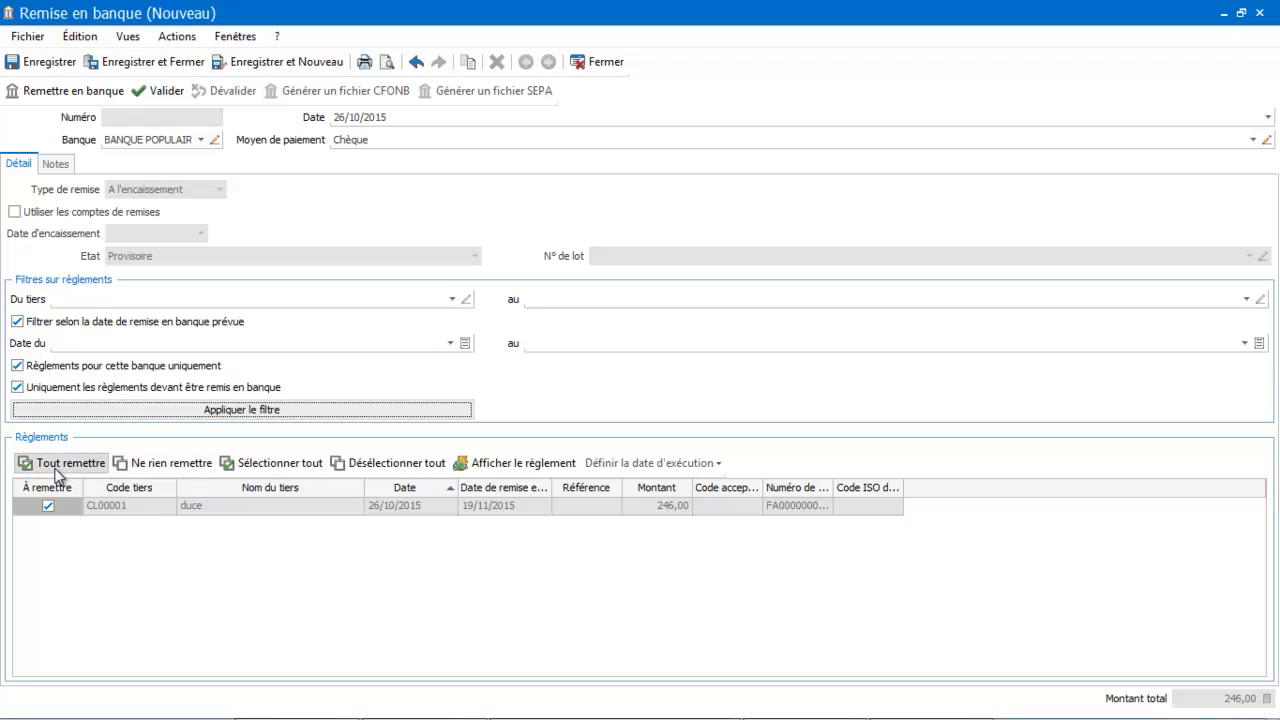
left_click(160, 93)
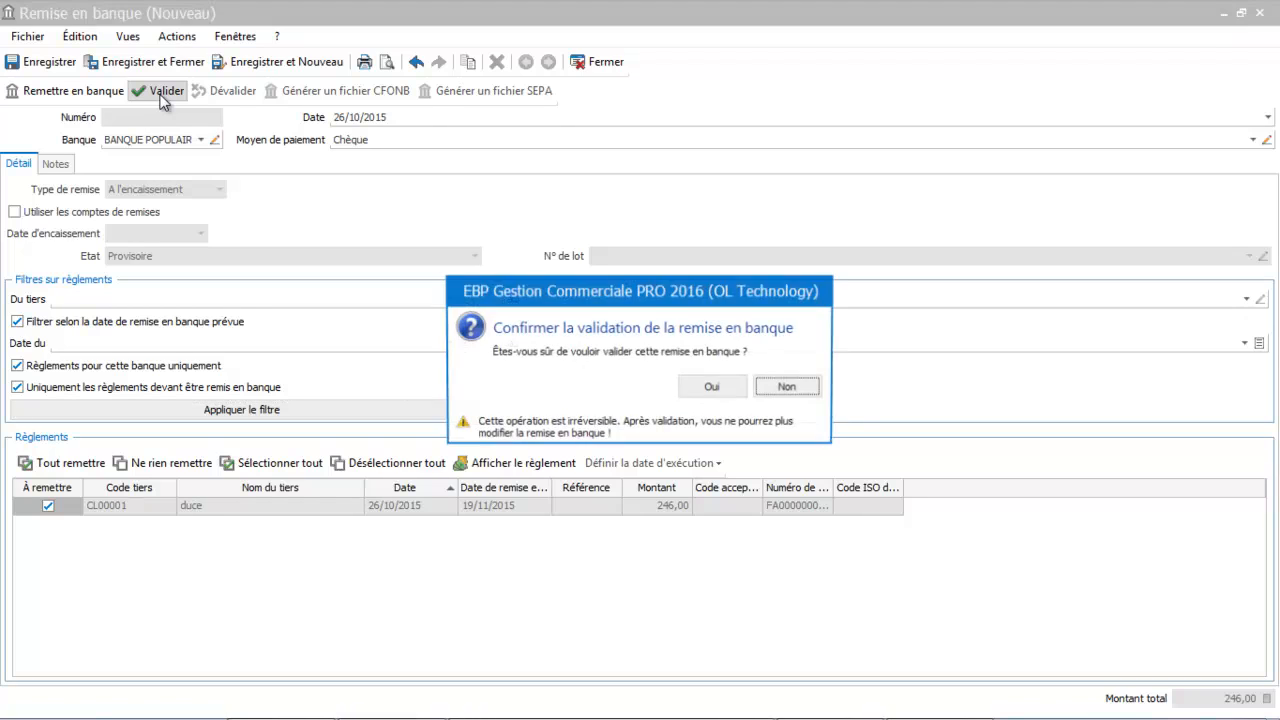
left_click(733, 392)
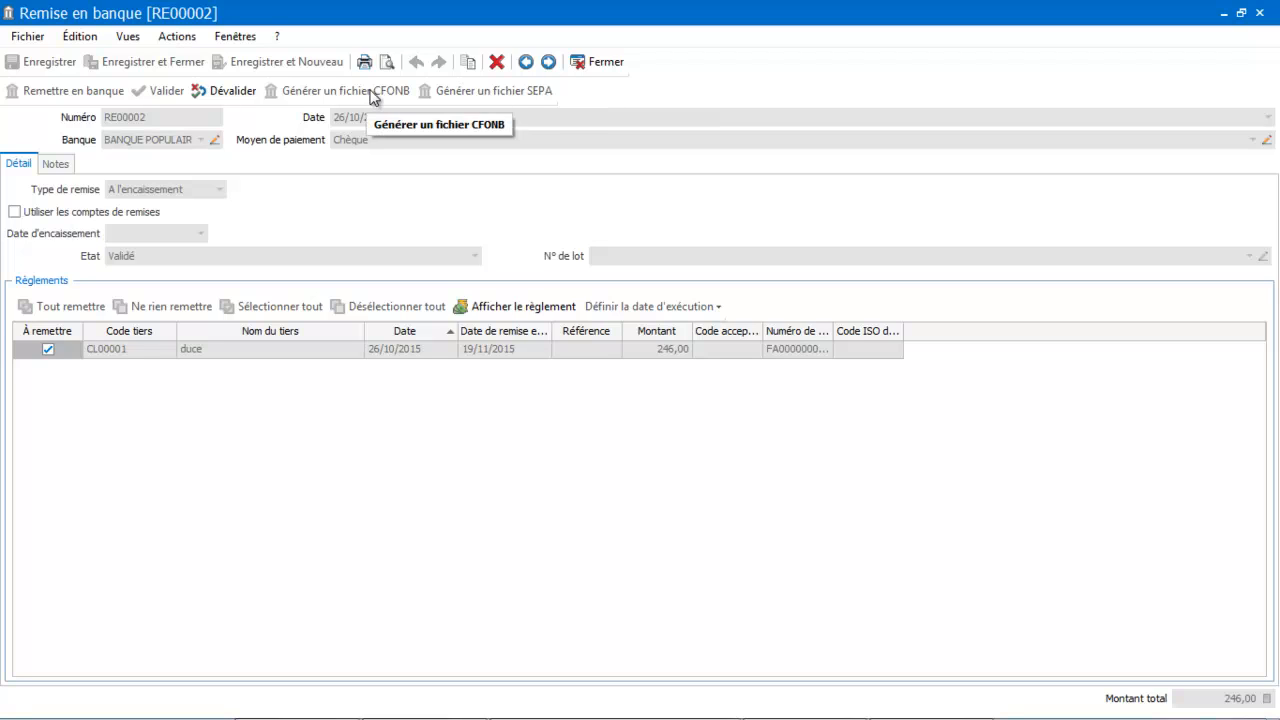
- Create a new BANQUE POPULAIRE bank deposit for Prélèvement SEPA with all listed payments included, and validate and close it
left_click(615, 64)
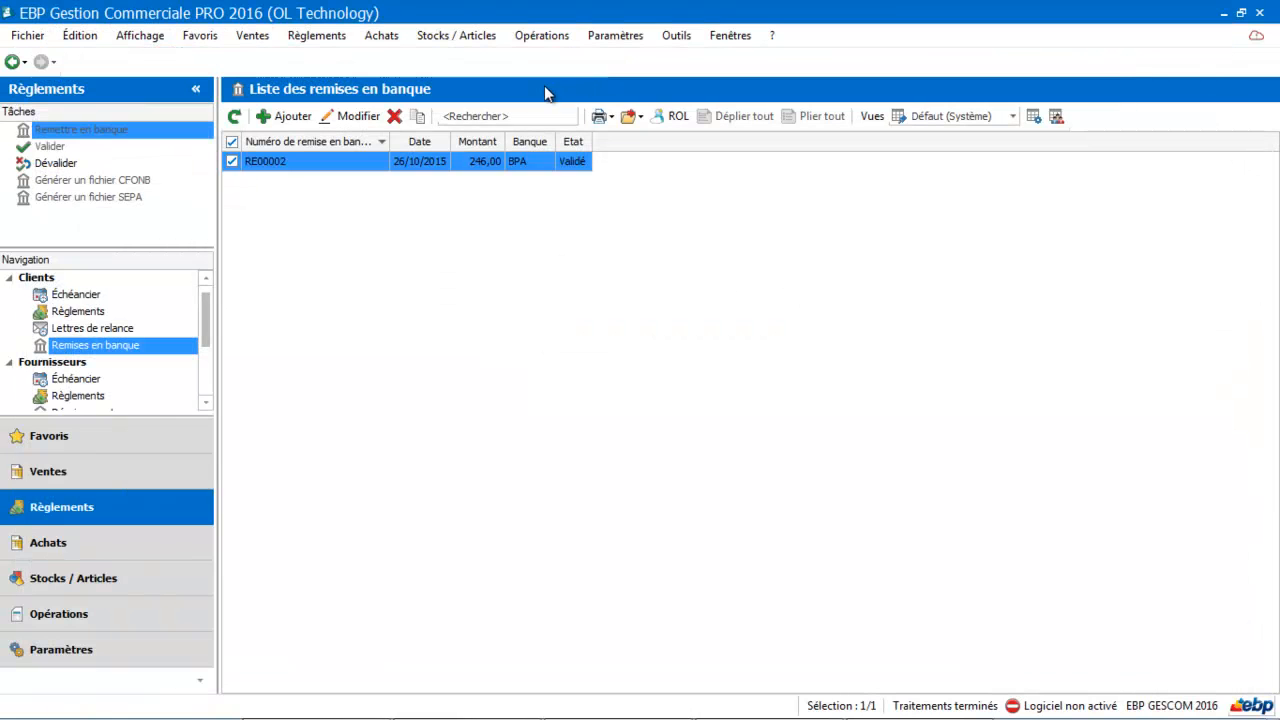
left_click(293, 117)
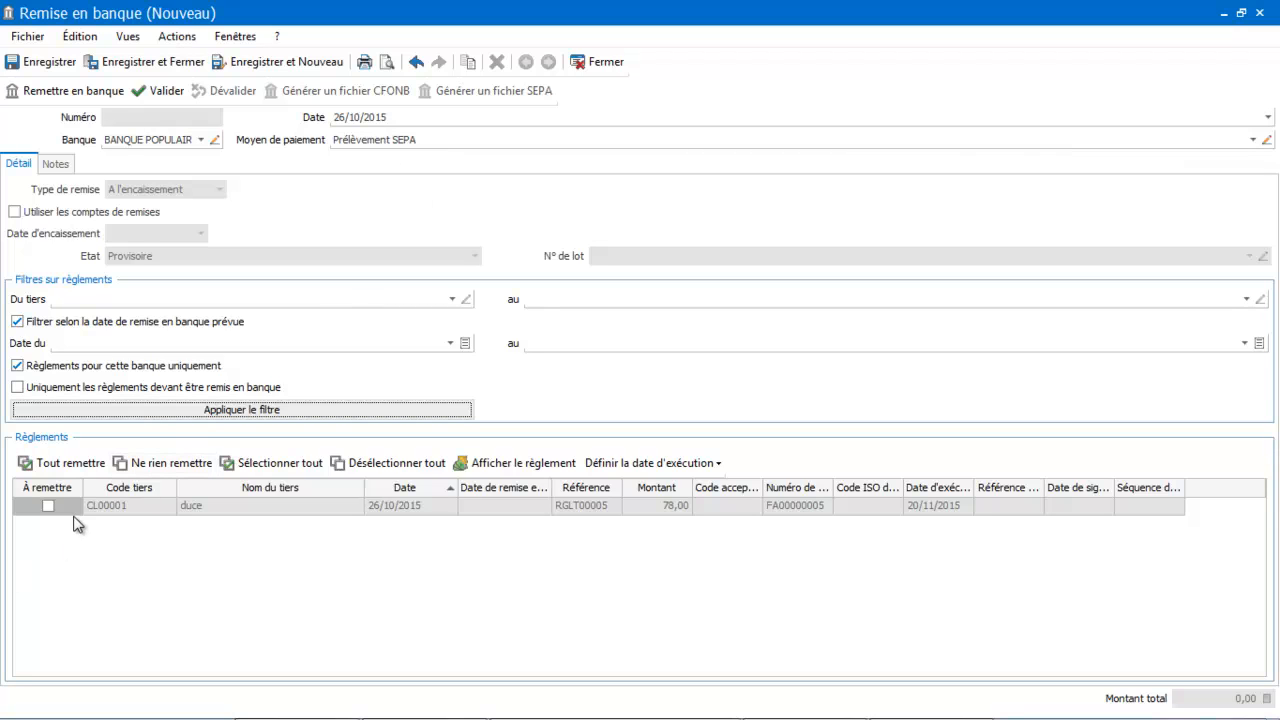
left_click(70, 464)
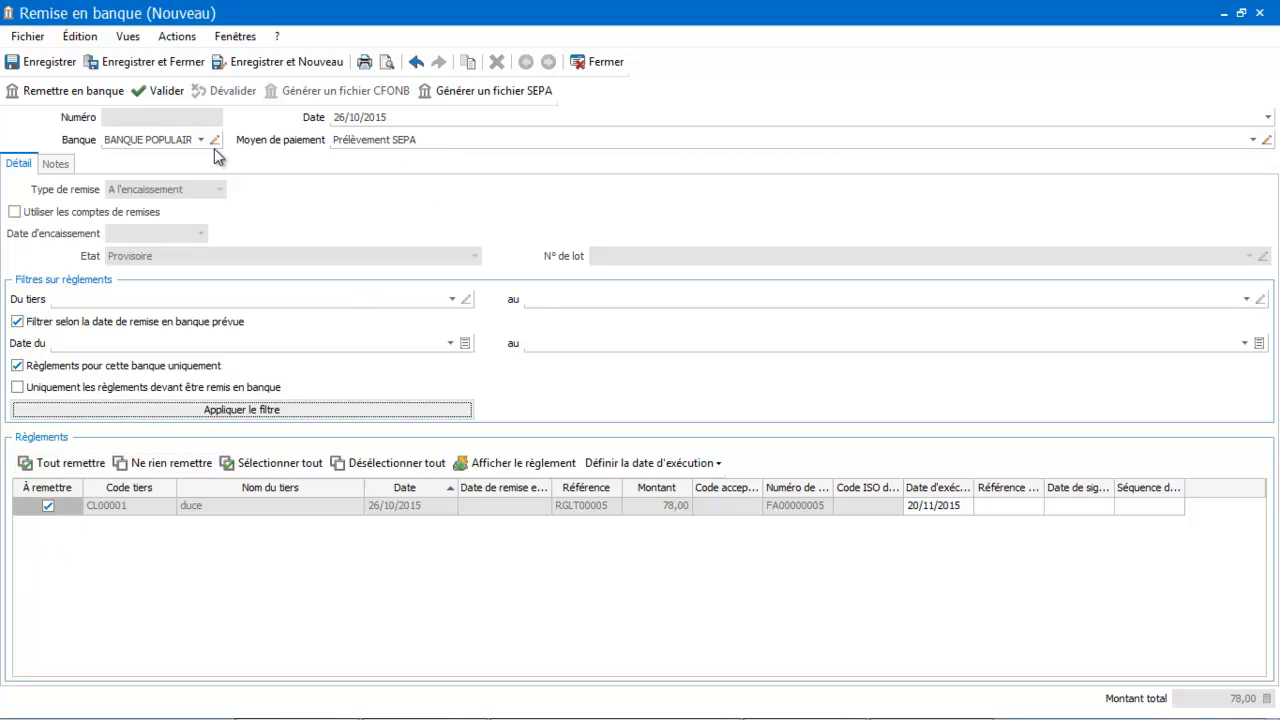
left_click(169, 90)
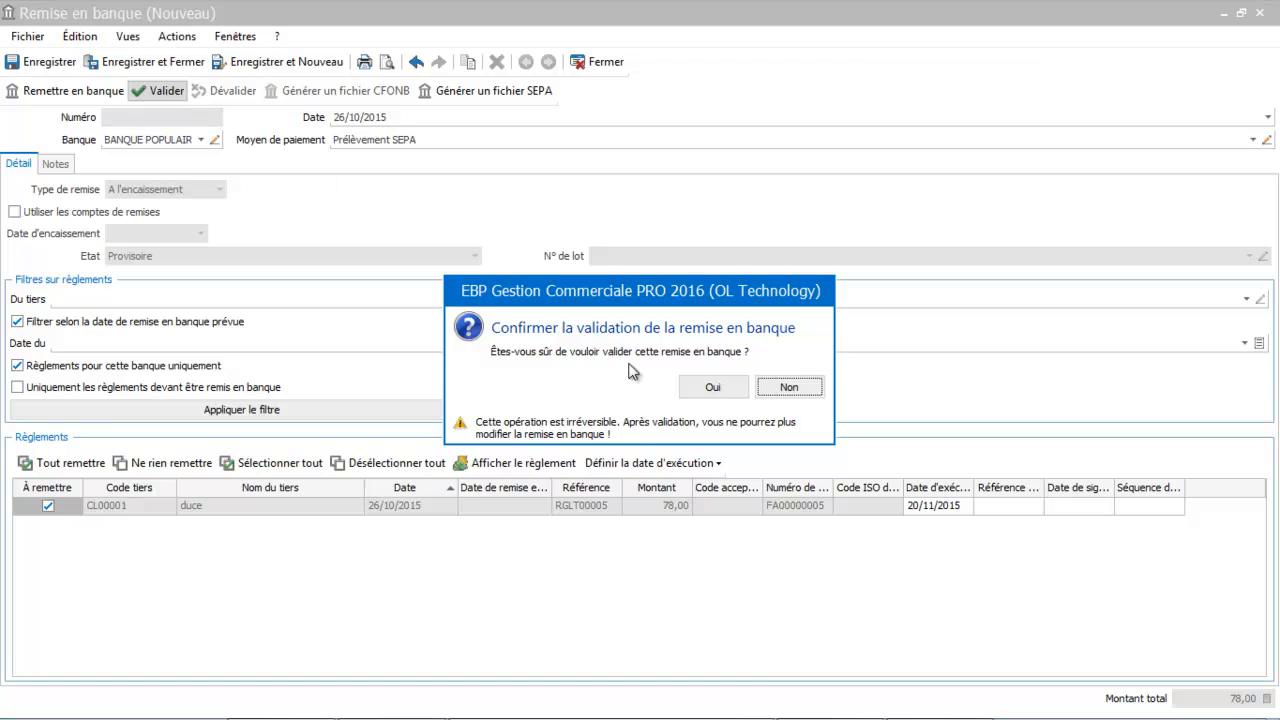
left_click(726, 390)
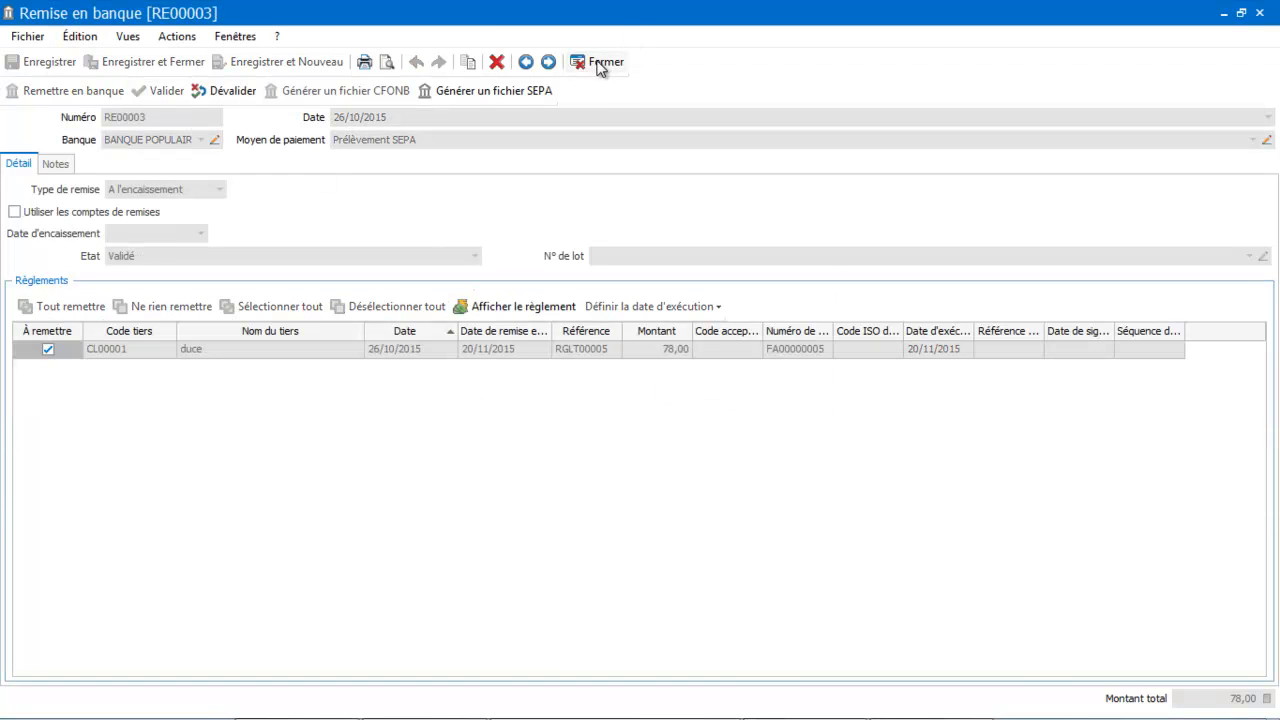
left_click(600, 62)
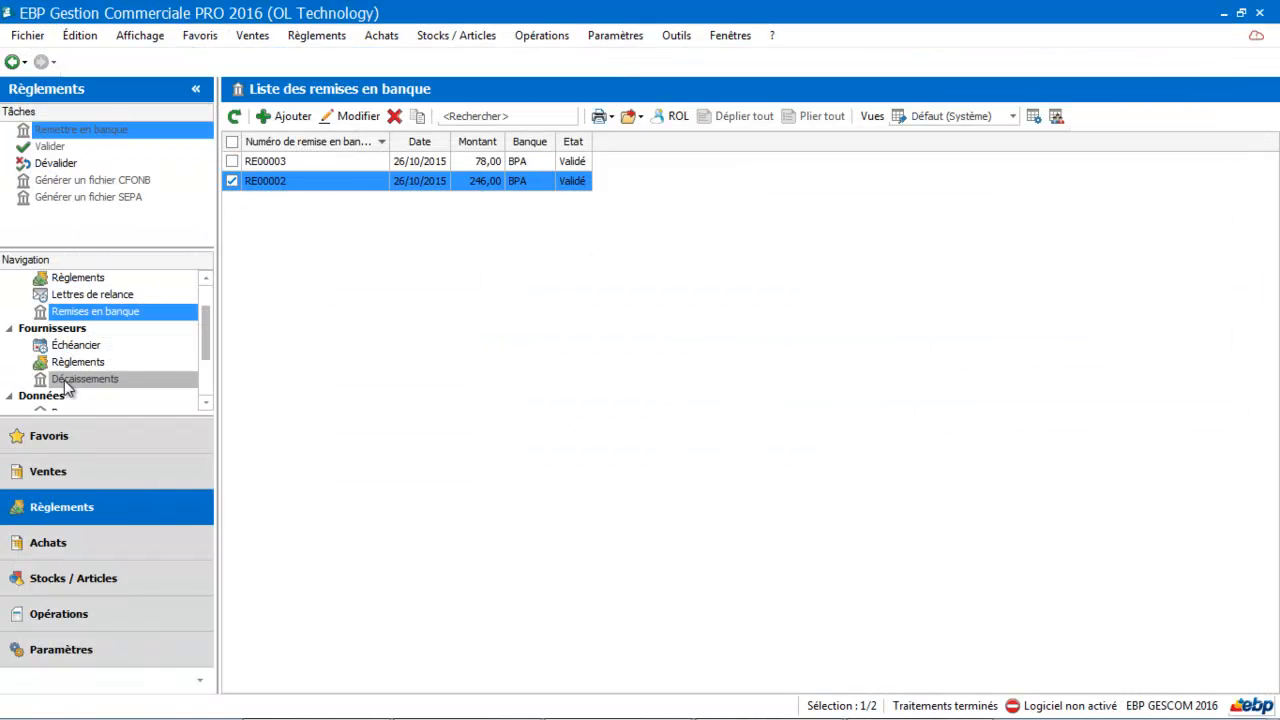
- Start a new supplier disbursement (Décaissement) with the bank BANQUE POPULAIRE and the payment method Chèque
left_click(66, 382)
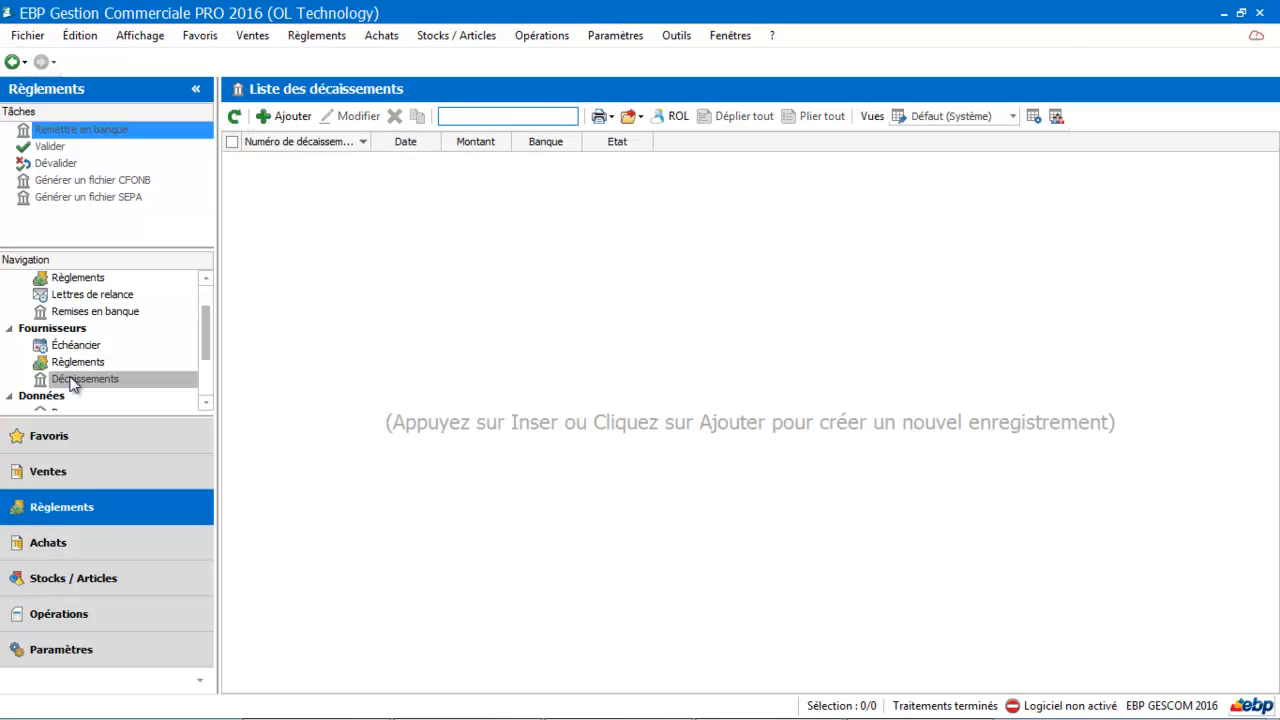
left_click(290, 117)
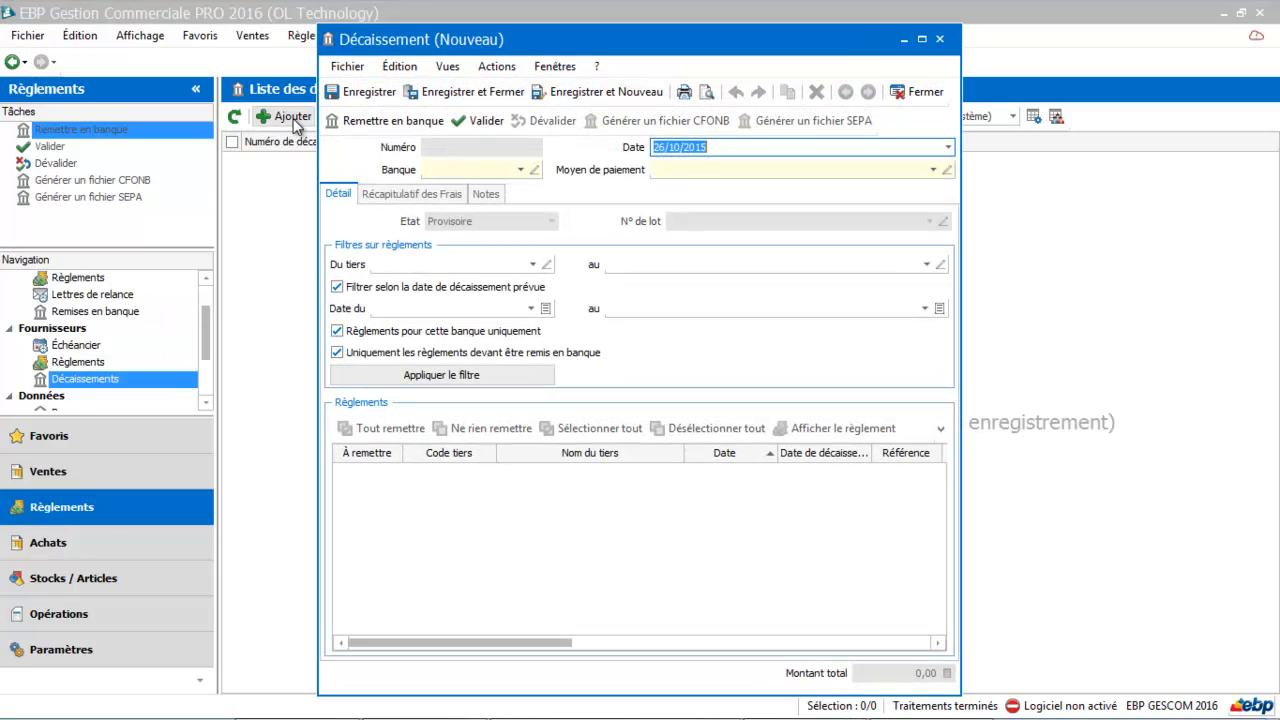
left_click(520, 170)
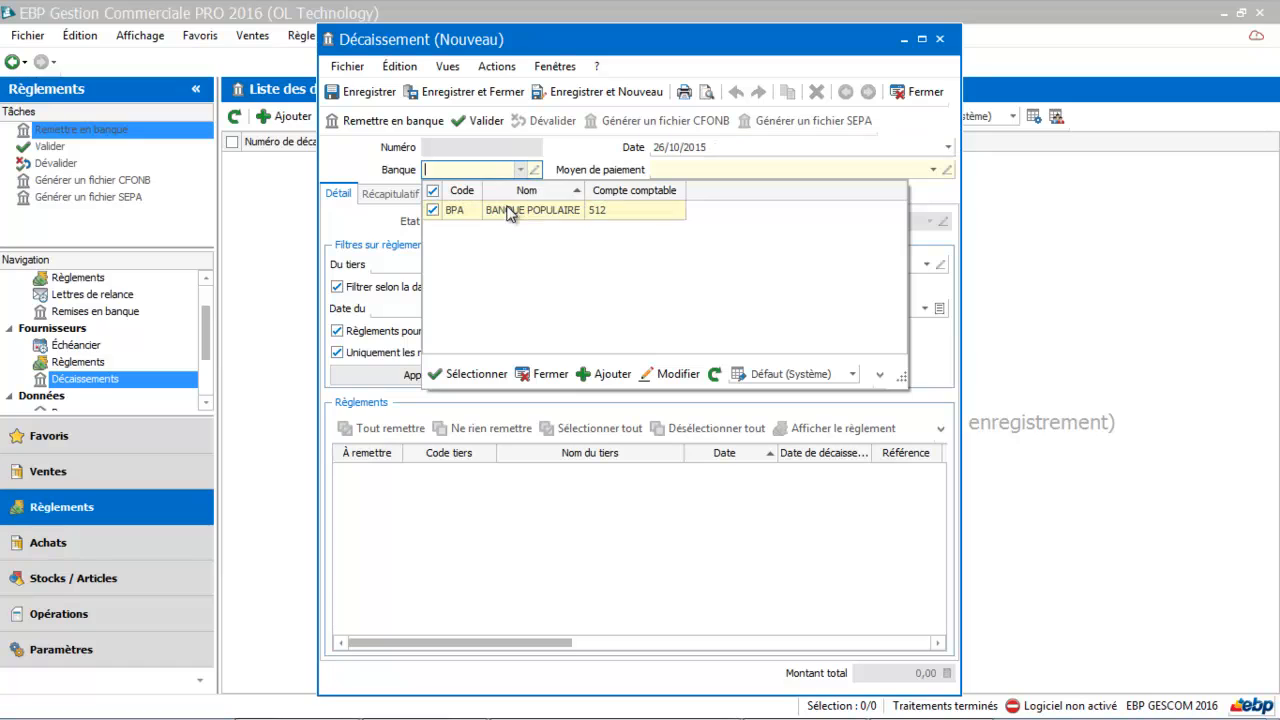
left_click(508, 212)
left_click(936, 170)
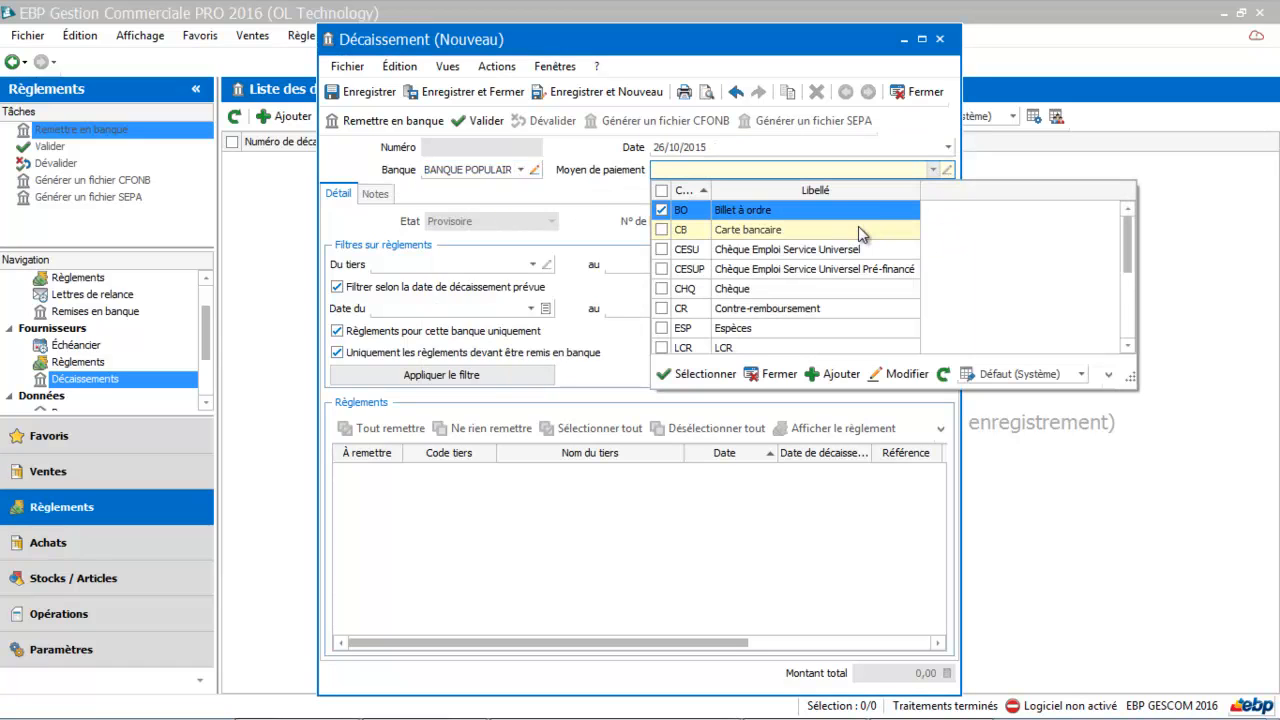
left_click(824, 292)
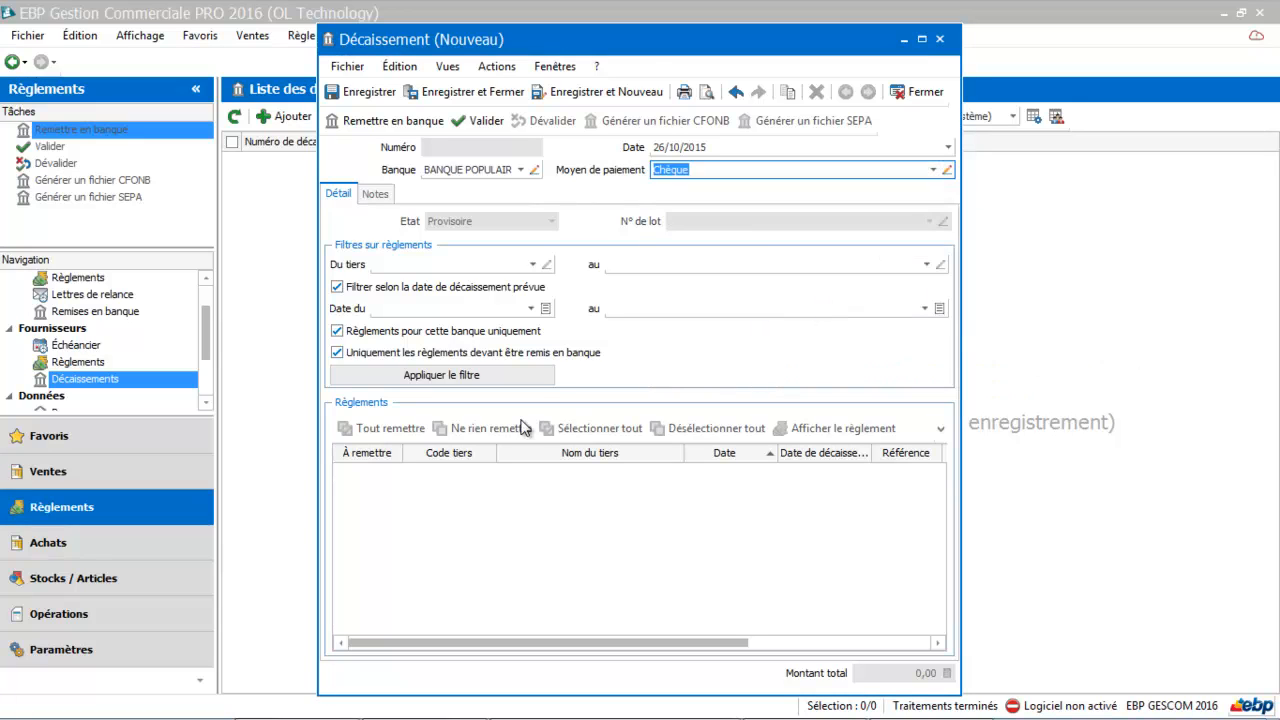
- Filter the disbursement's payments without the restriction to those due for bank deposit, and include all listed payments
left_click(463, 354)
left_click(462, 375)
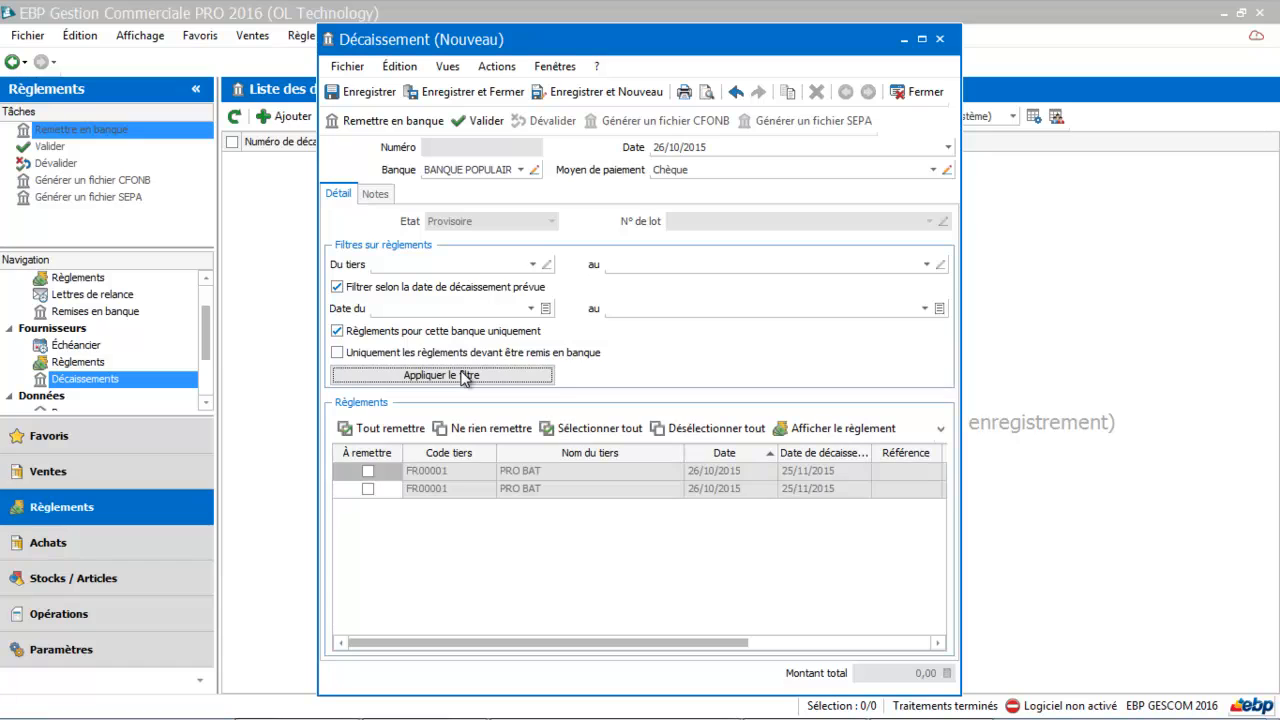
left_click(921, 39)
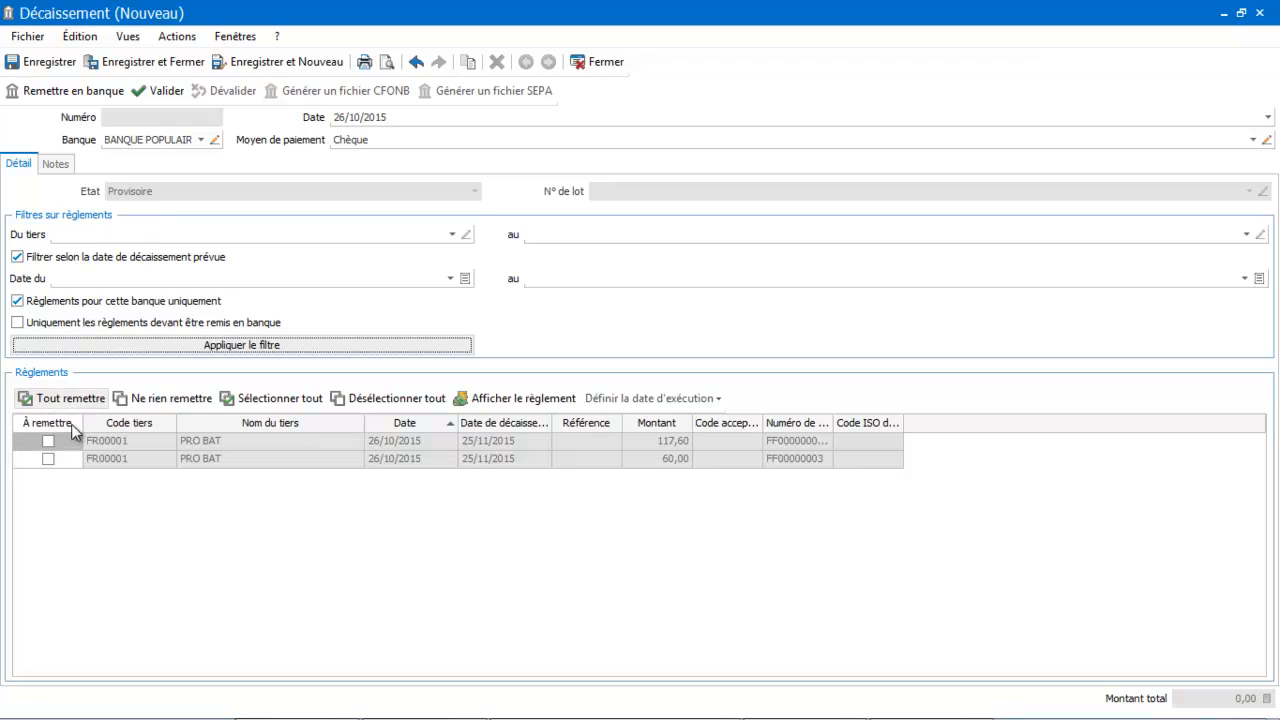
left_click(70, 398)
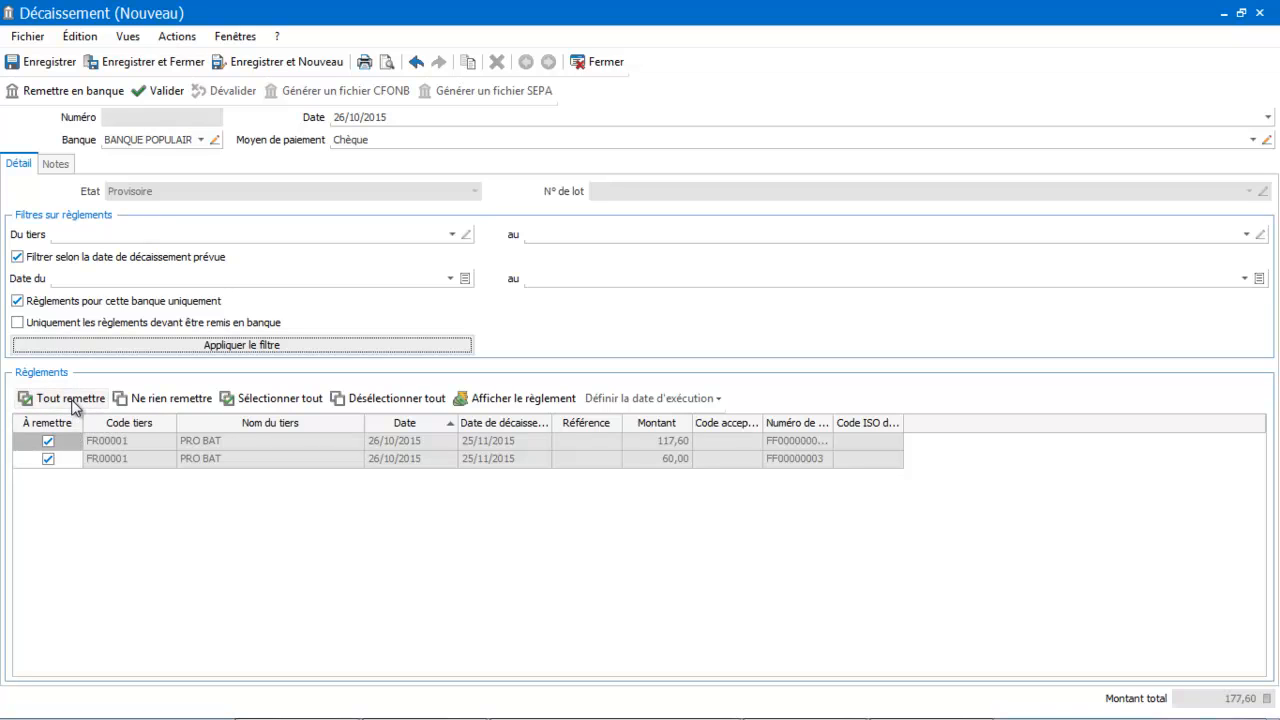
- Validate the supplier disbursement, confirm the irreversible operation, and close it
left_click(150, 91)
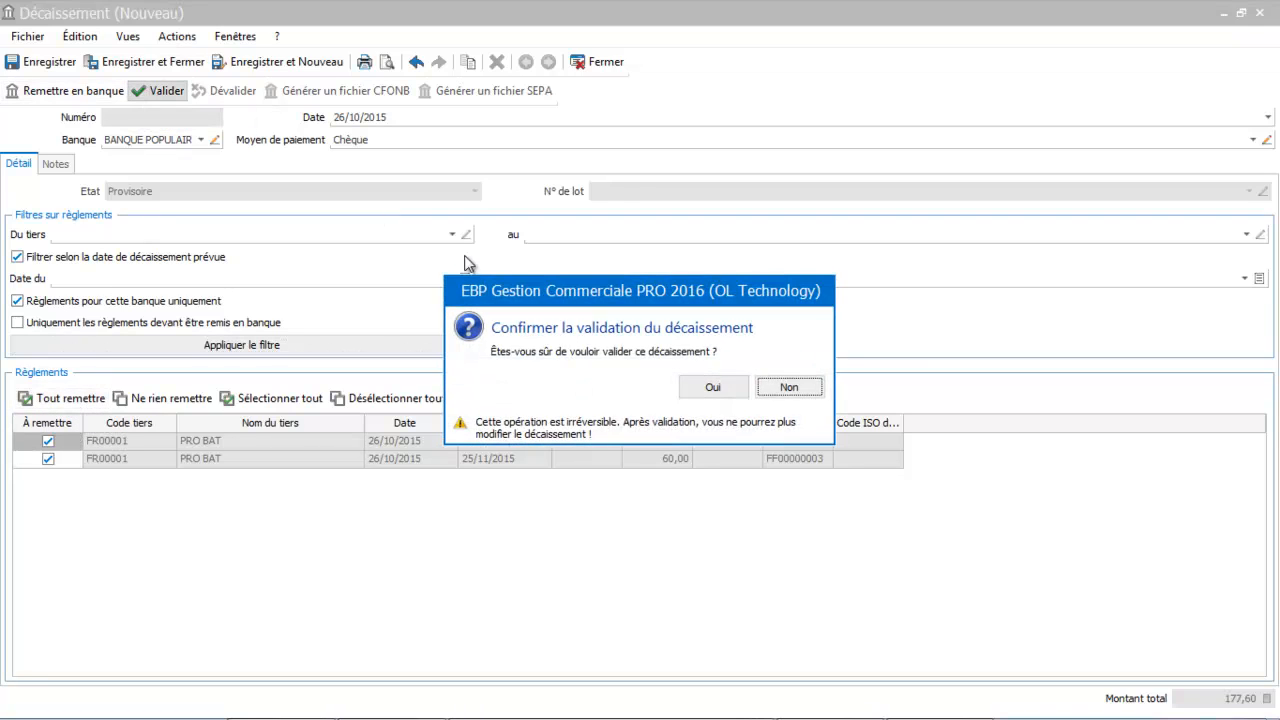
left_click(716, 387)
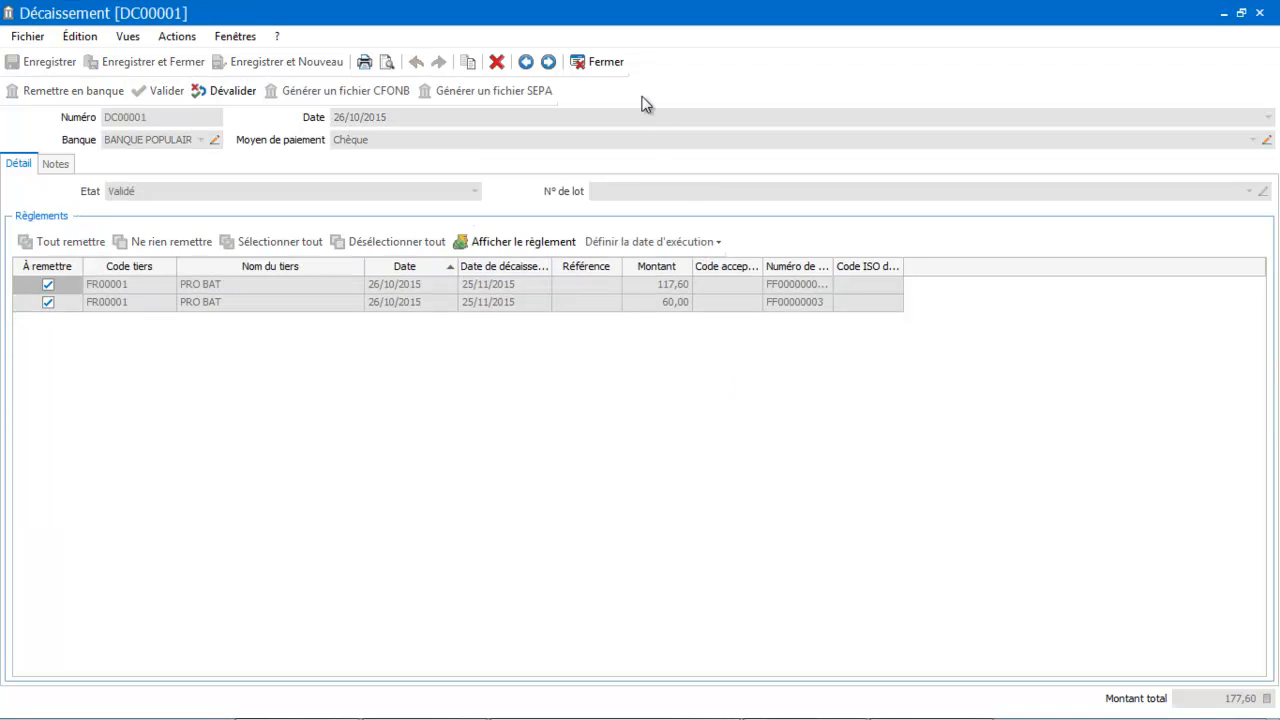
left_click(606, 62)
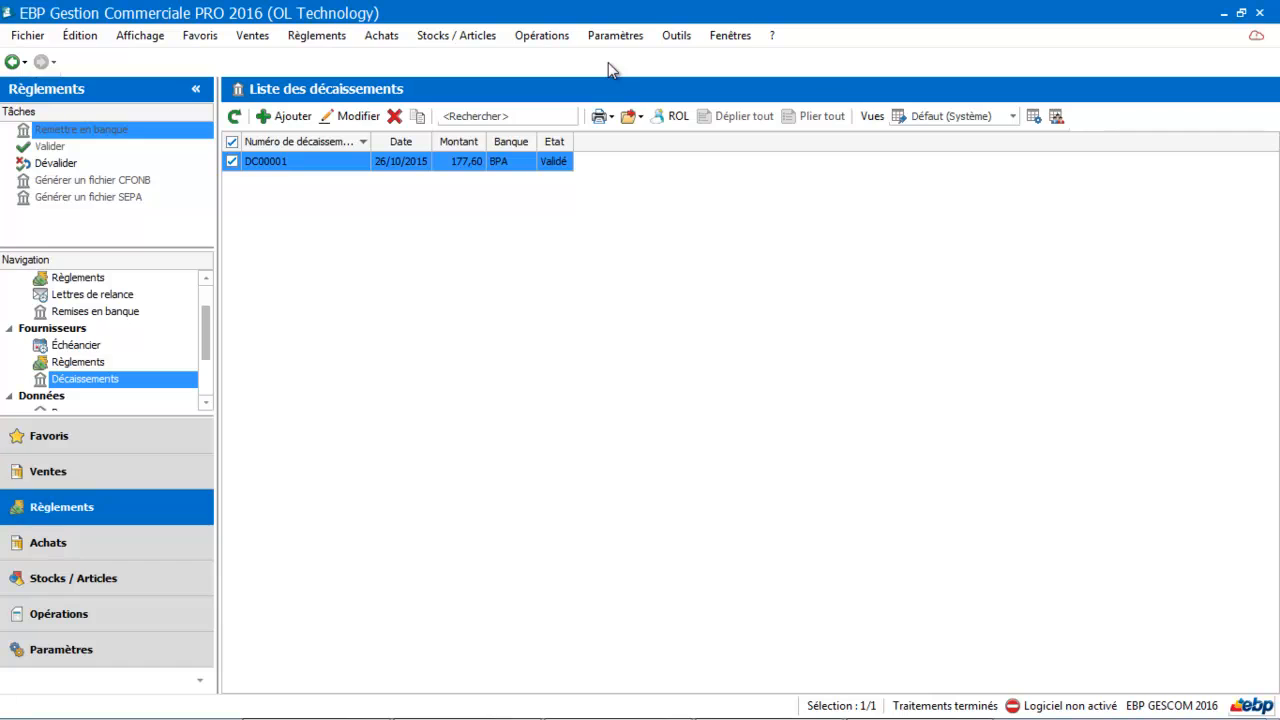
- Preview the Transfert comptable report using the Liste des écritures model, with the document status set to Validées et provisoires
left_click(540, 38)
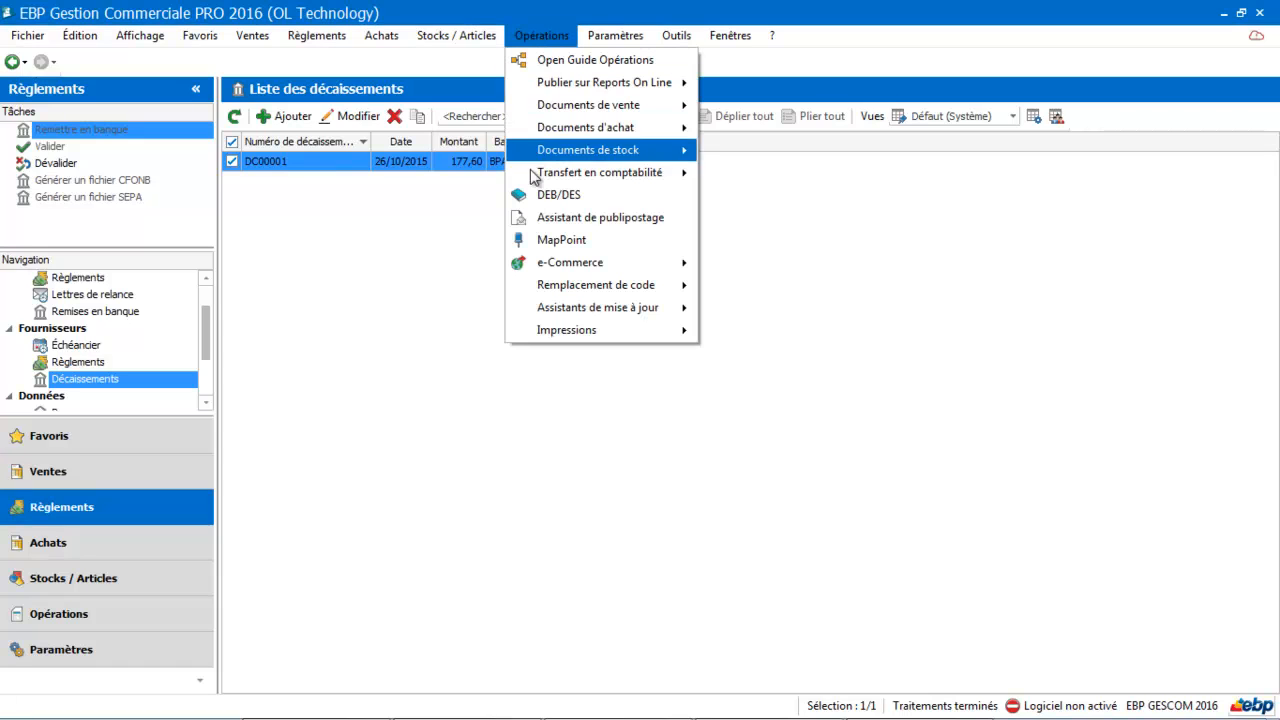
mouse_move(543, 337)
mouse_move(779, 340)
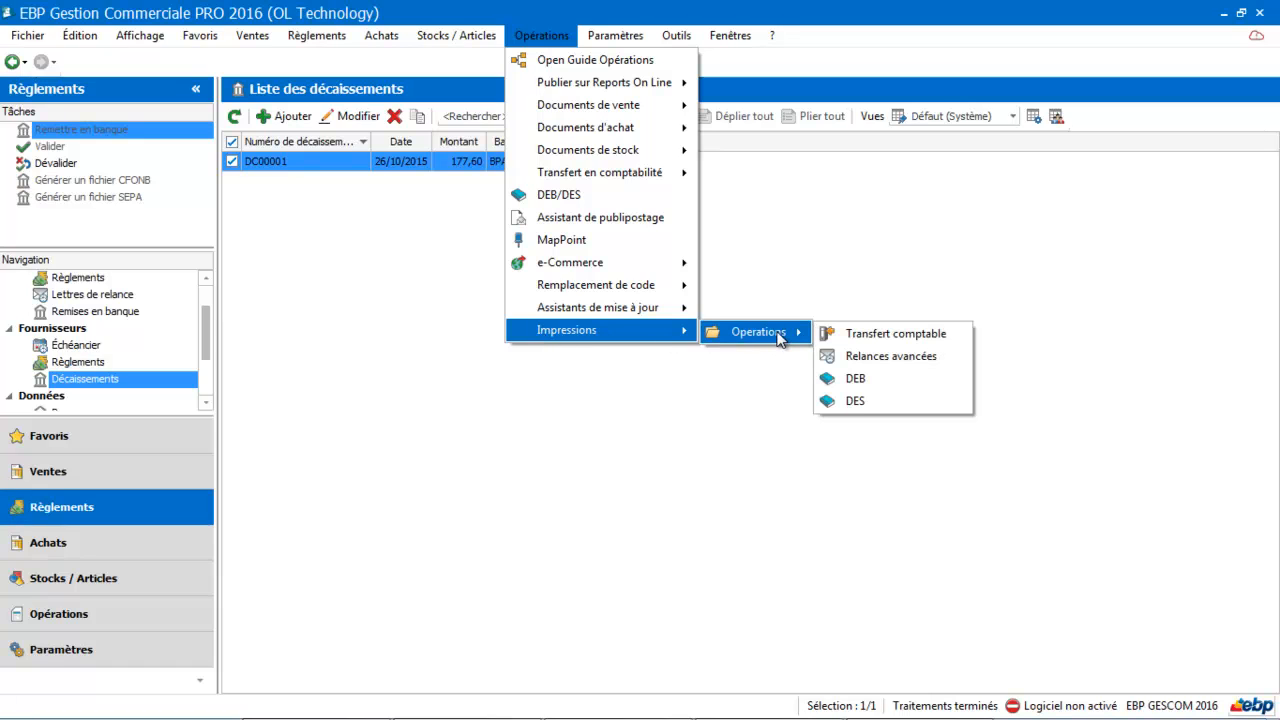
left_click(842, 336)
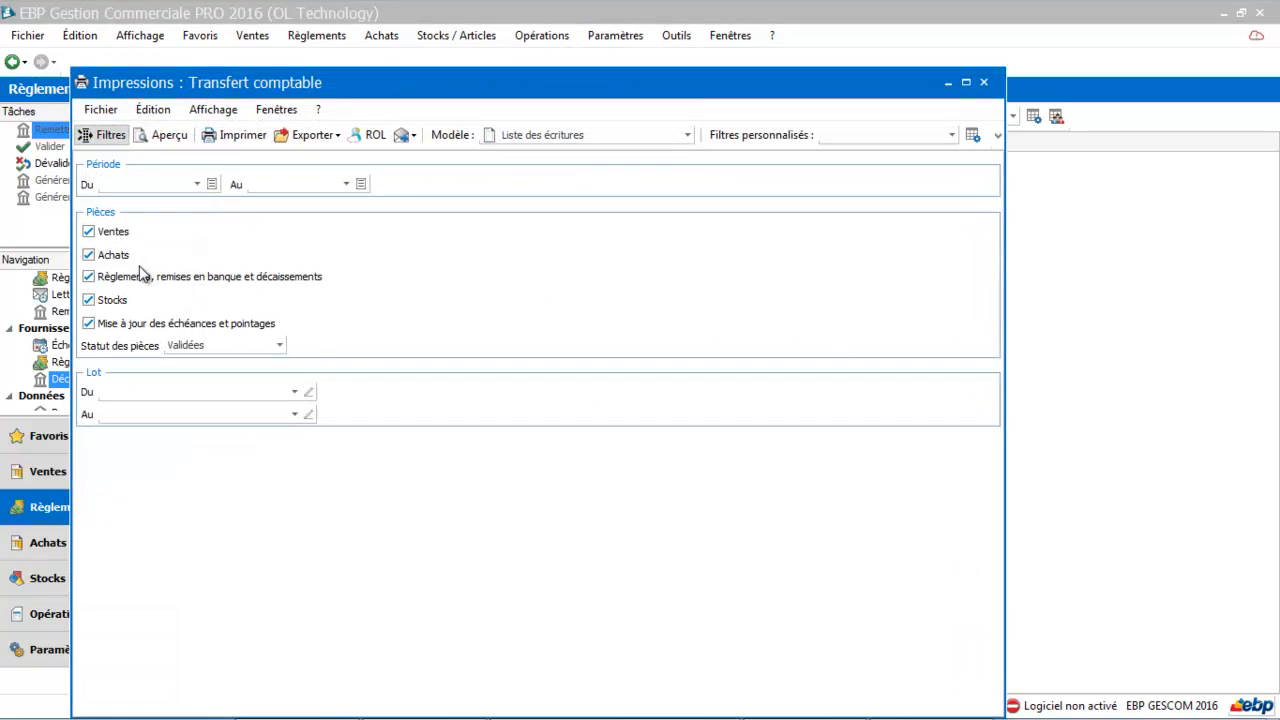
left_click(280, 346)
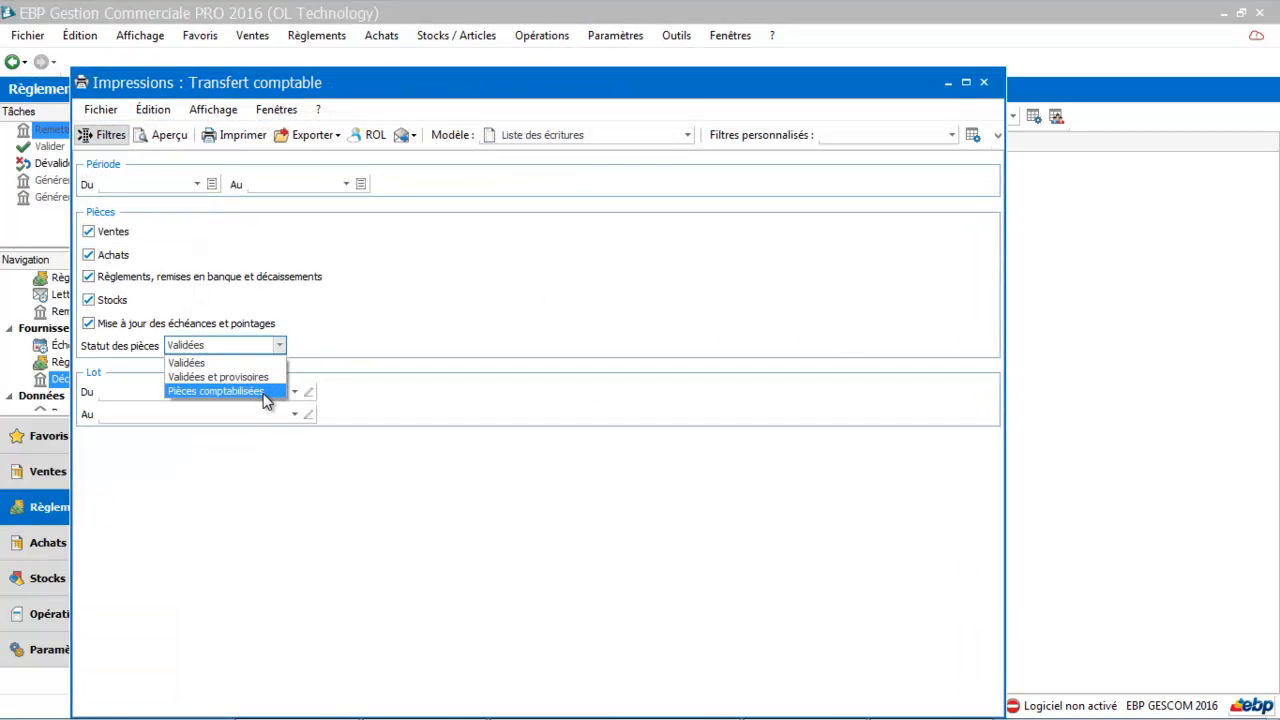
left_click(265, 377)
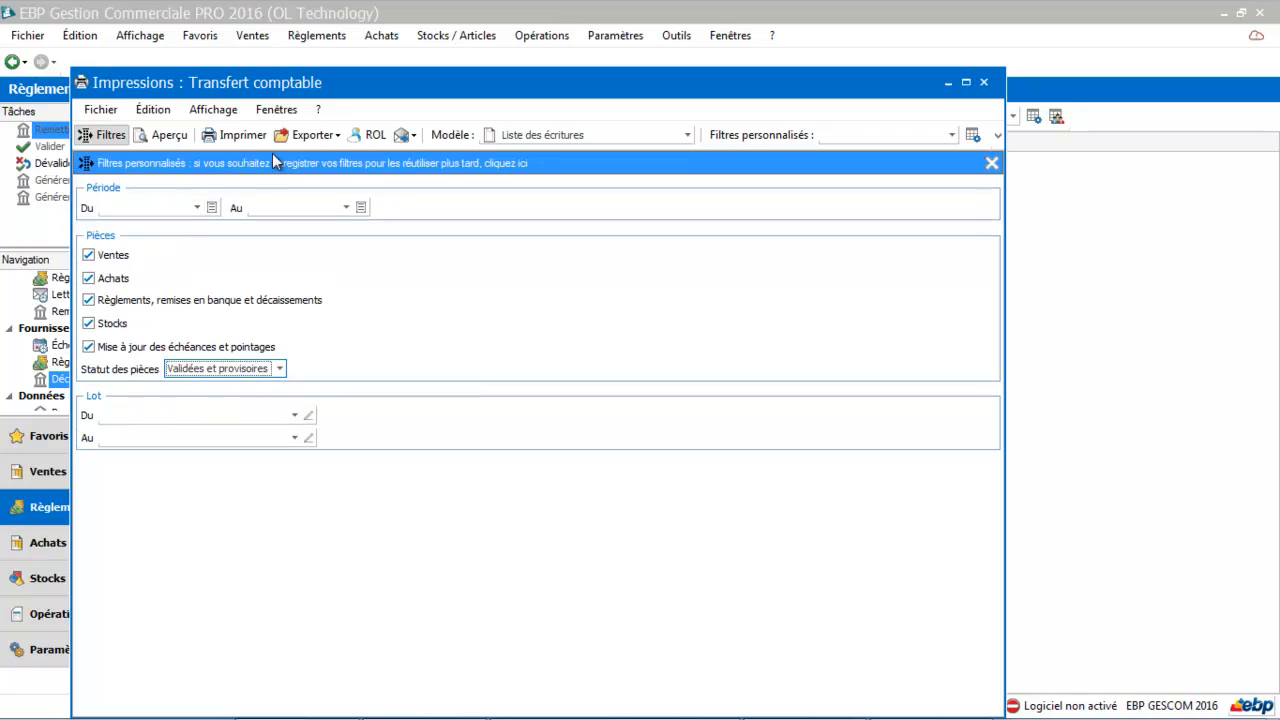
left_click(165, 134)
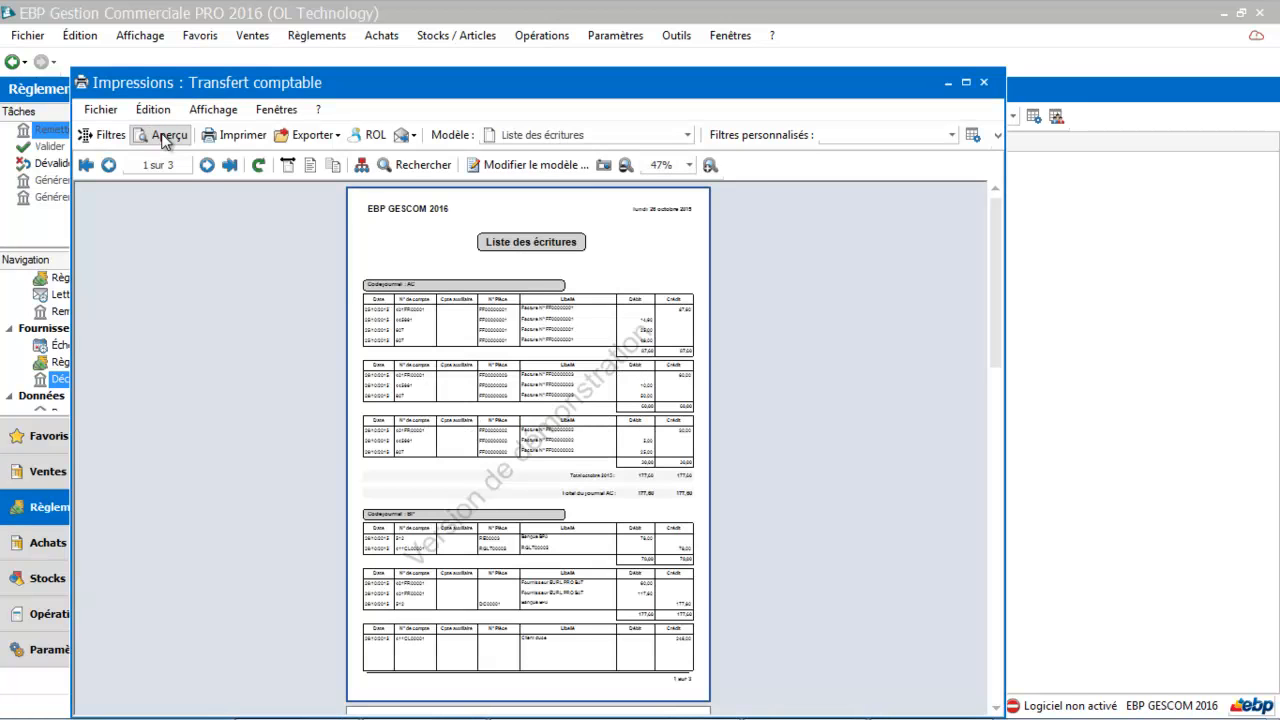
- Enlarge the previewed list of entries, examine each journal through to the general total, and close the report
left_click(709, 165)
left_click(709, 165)
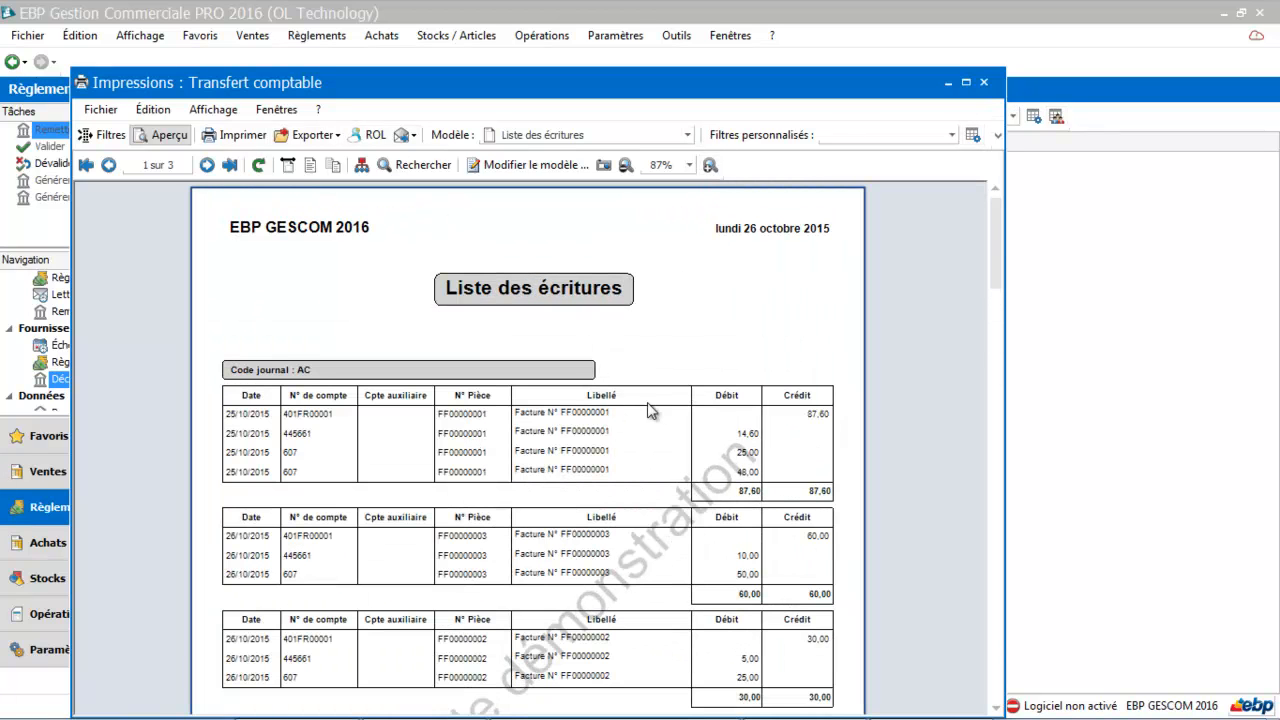
left_click_drag(997, 272, 982, 366)
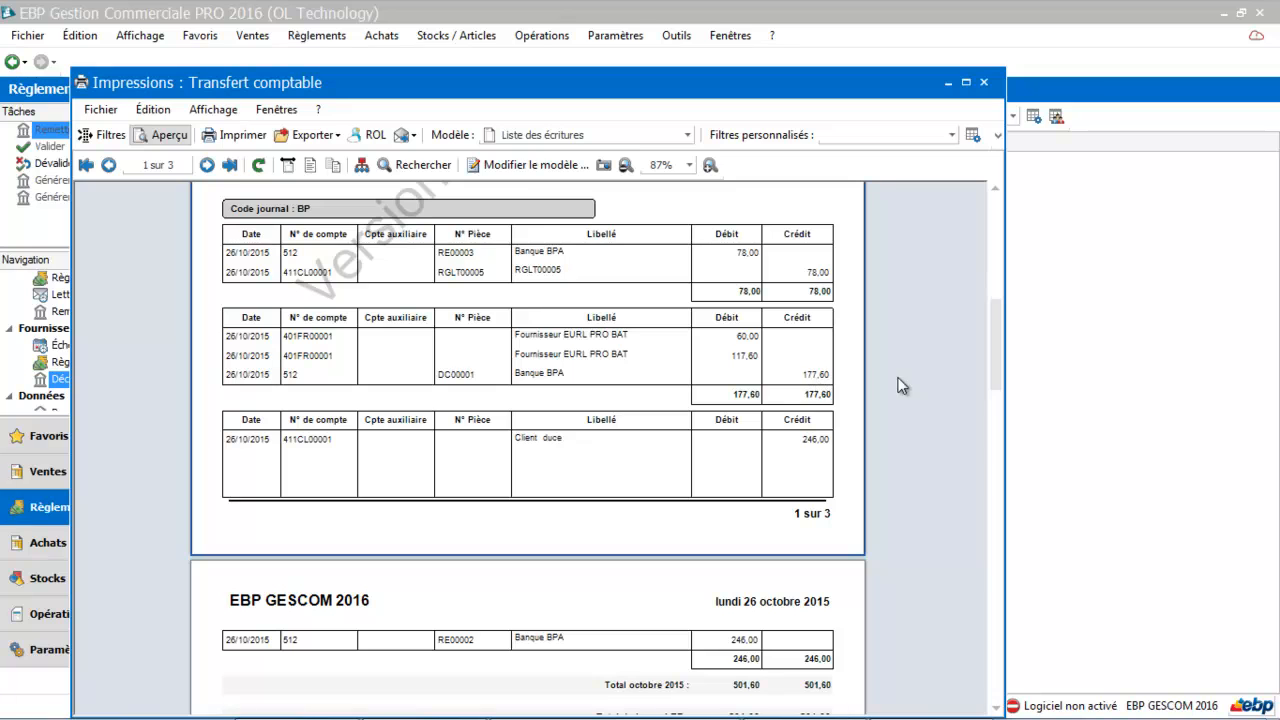
left_click_drag(998, 347, 1006, 430)
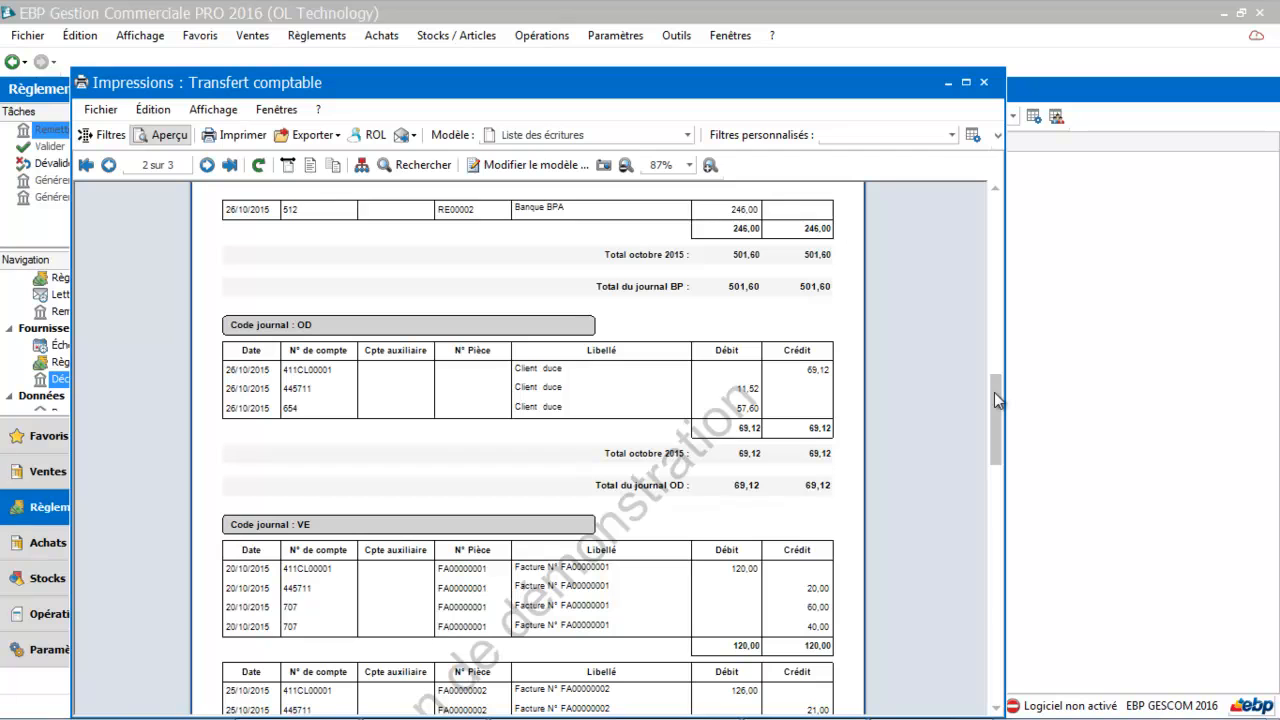
left_click_drag(996, 400, 1005, 548)
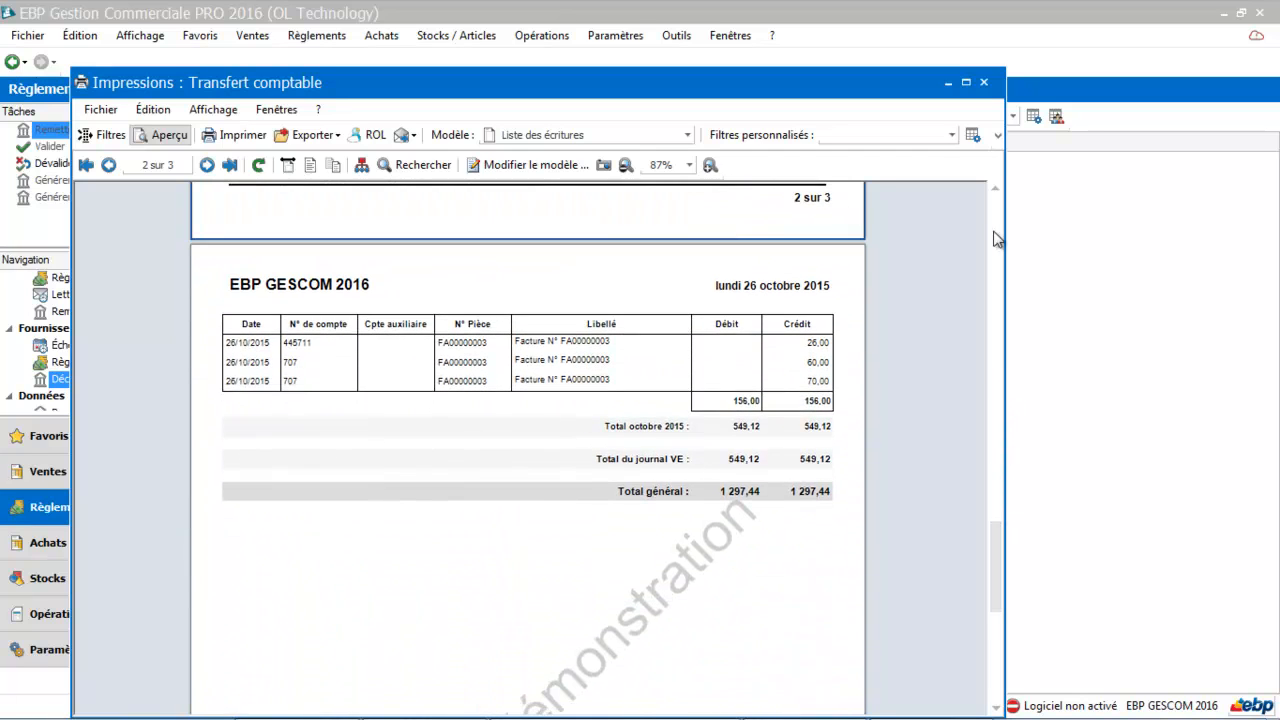
left_click(985, 84)
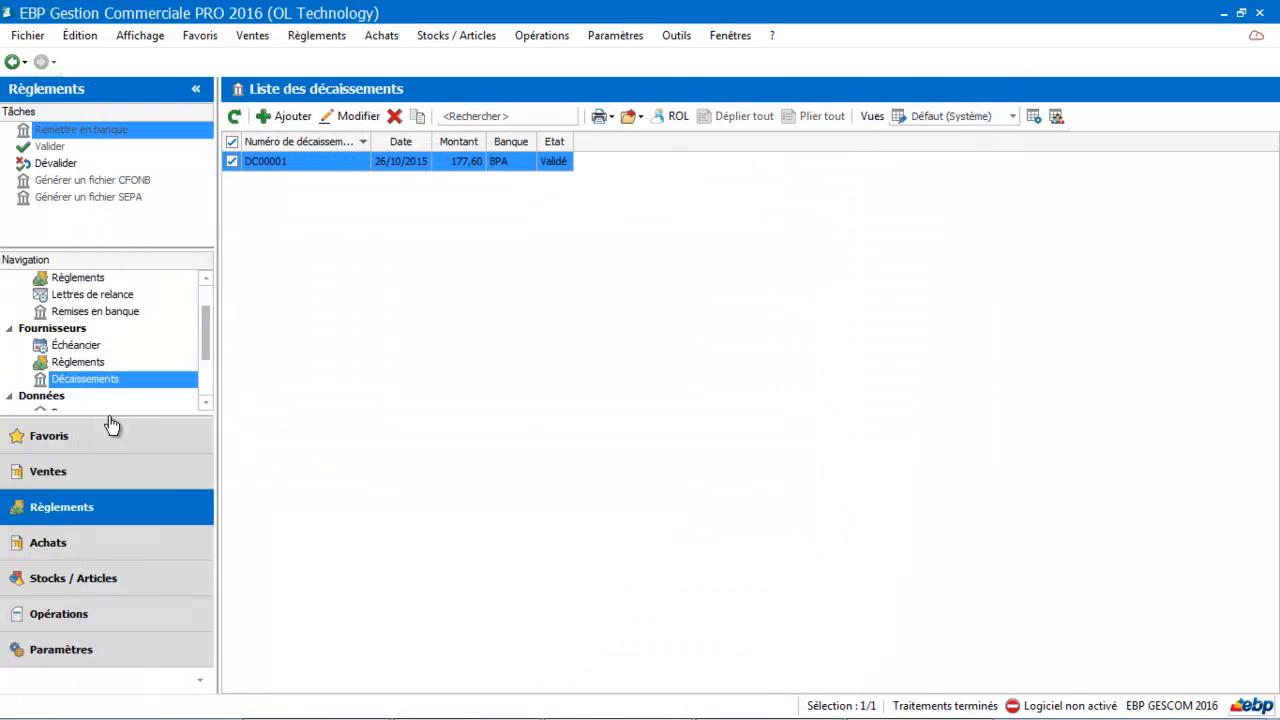
- Start a new payment from the customer payments list and select the customer whose invoices are outstanding
left_click_drag(206, 350, 205, 318)
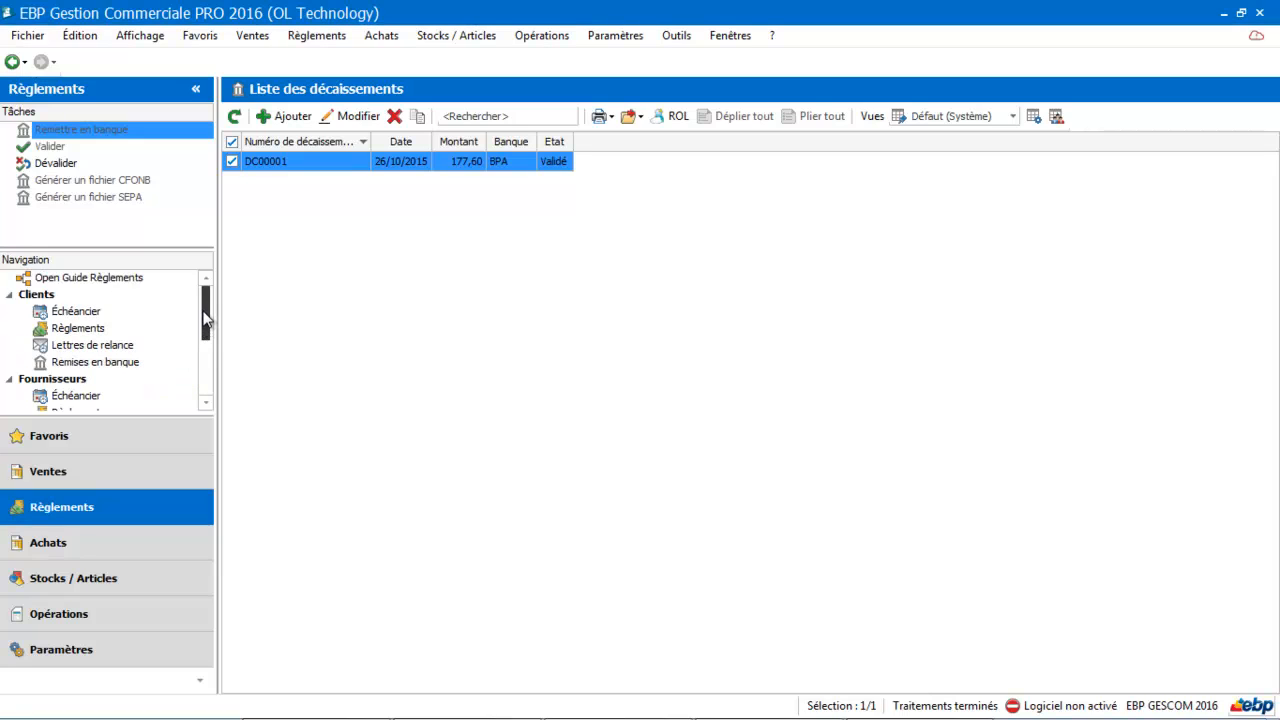
left_click(135, 332)
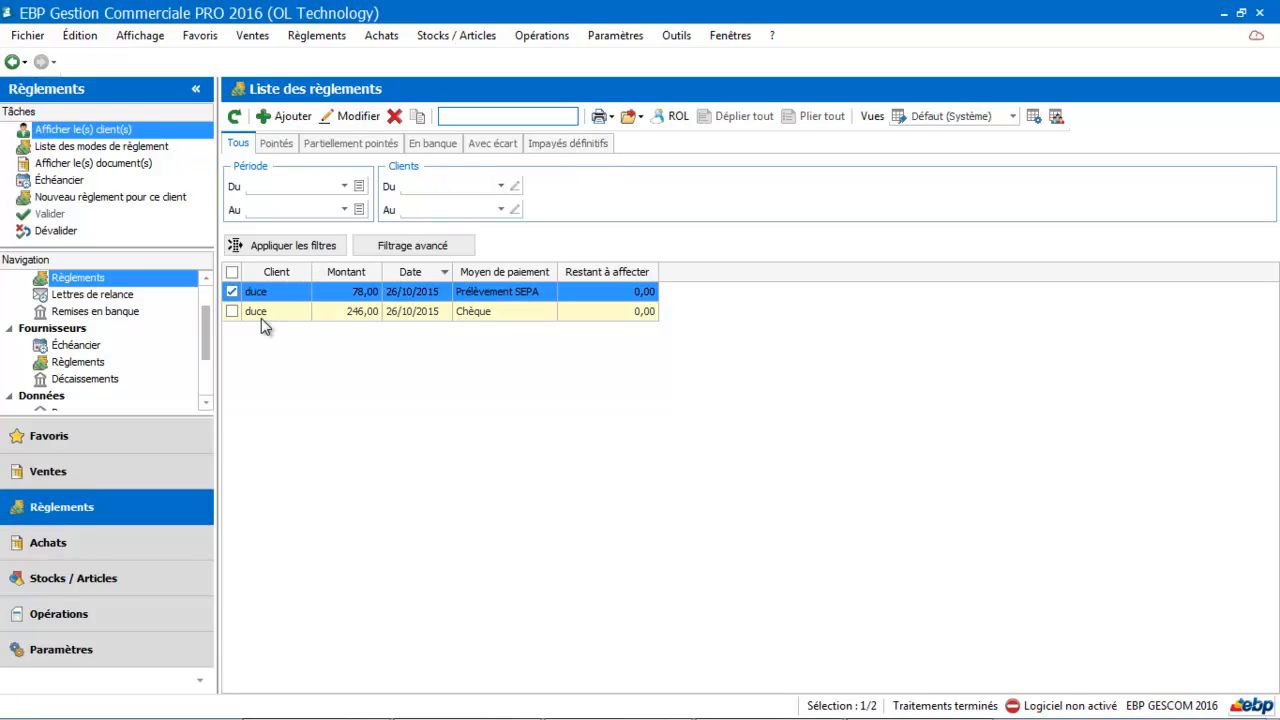
left_click(283, 117)
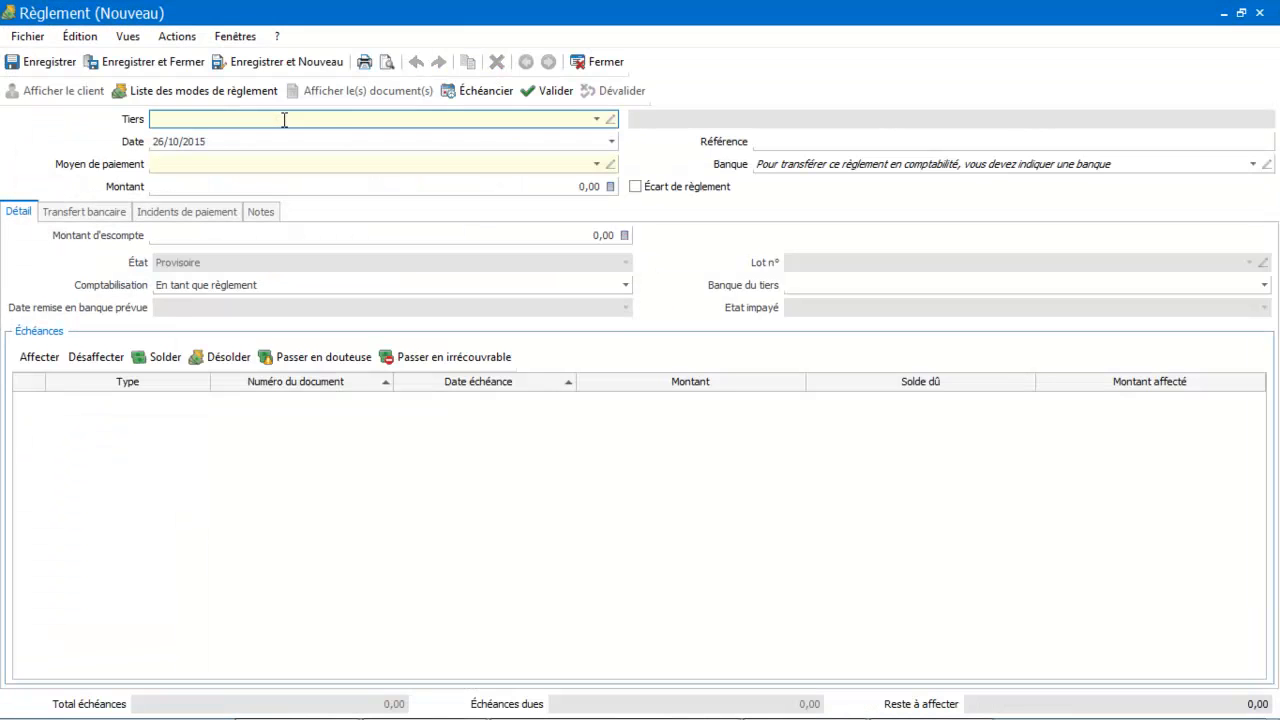
left_click(597, 119)
left_click(527, 163)
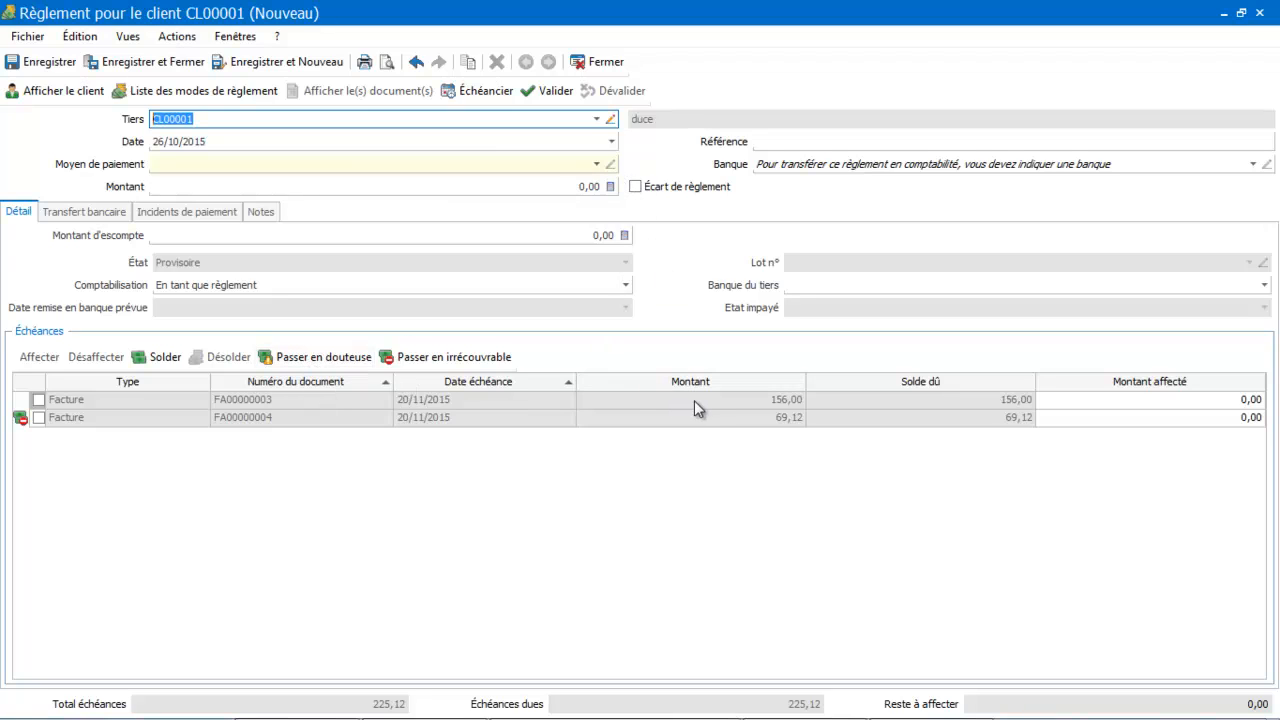
- Set the new customer payment's method to Chèque and its amount to 156,00
left_click(597, 164)
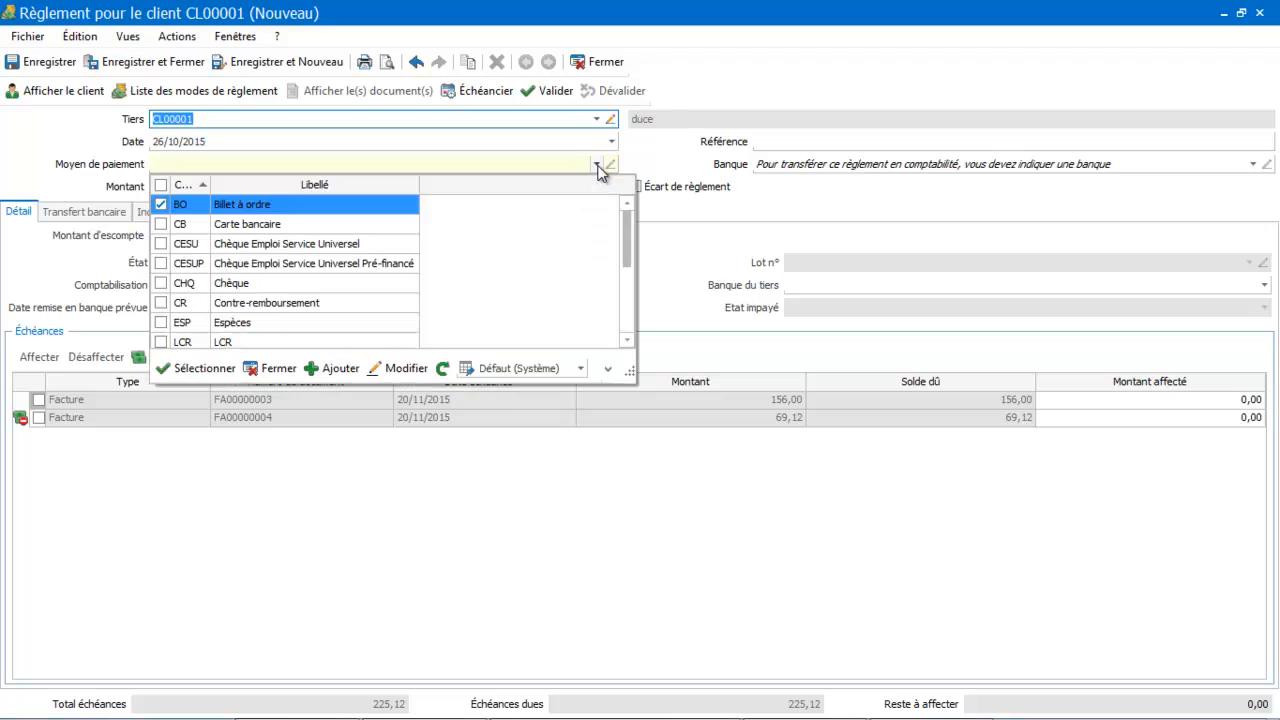
left_click(345, 284)
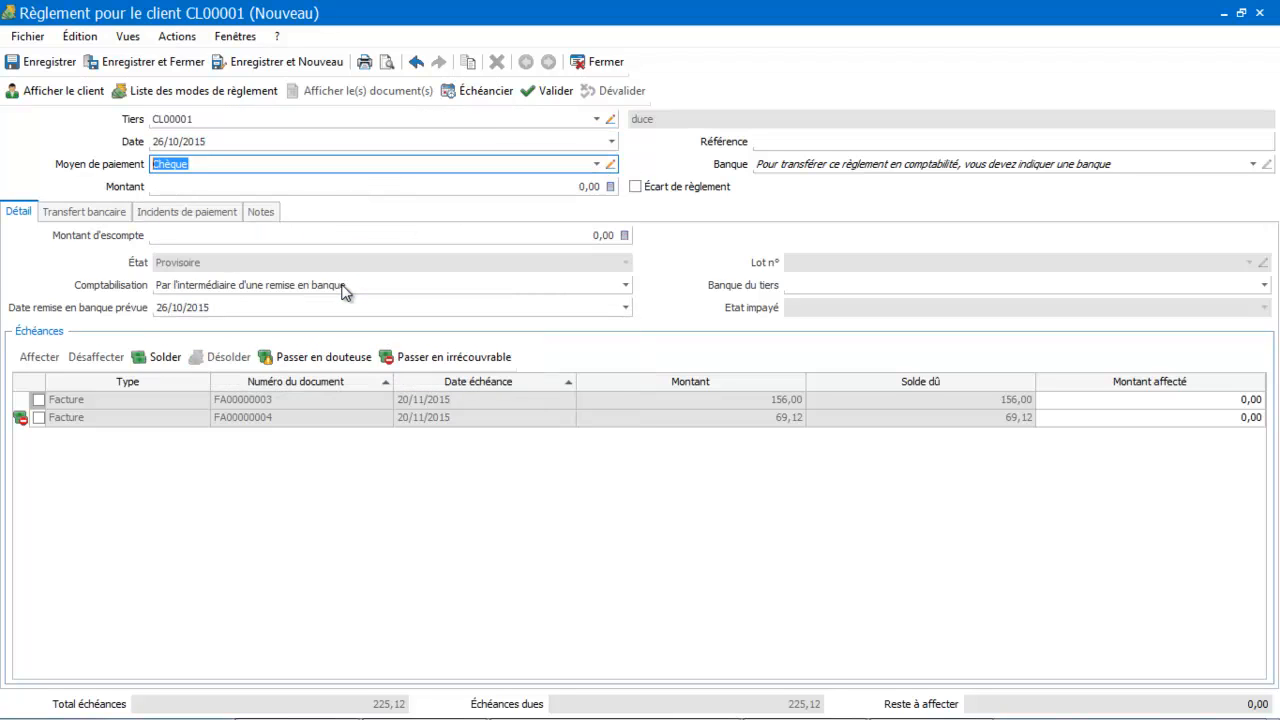
left_click(573, 187)
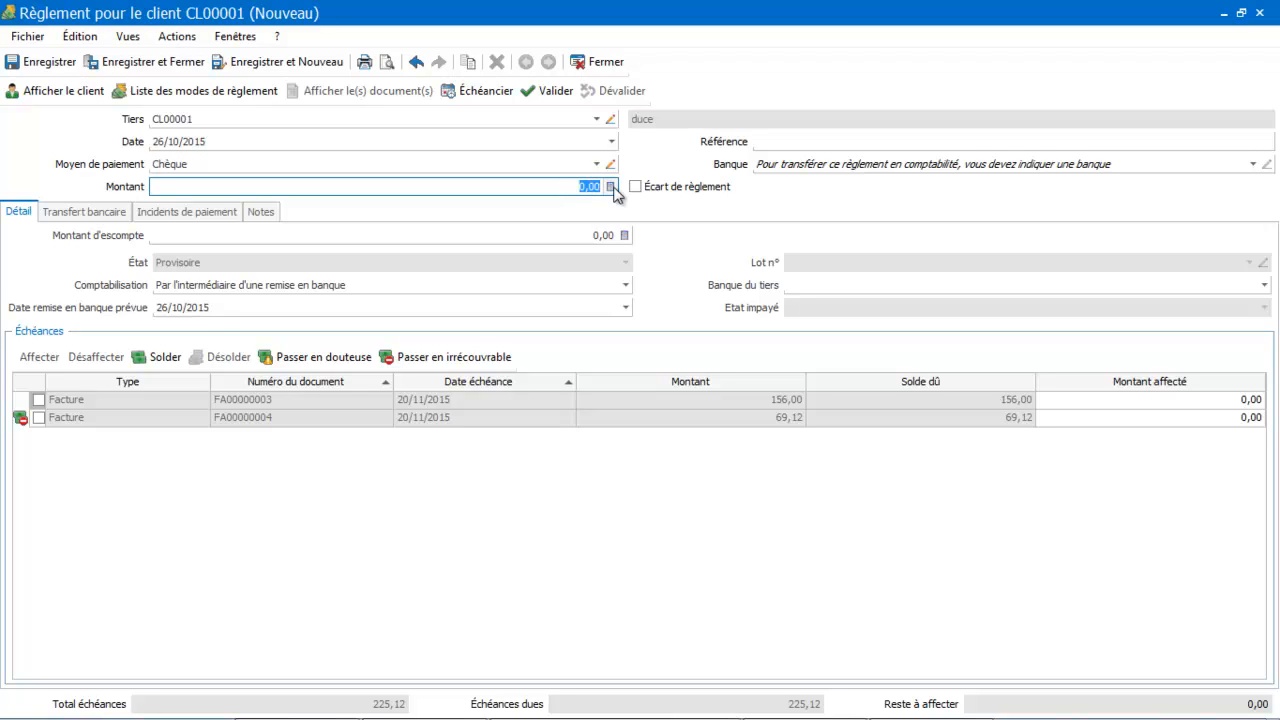
type("156")
key("Tab")
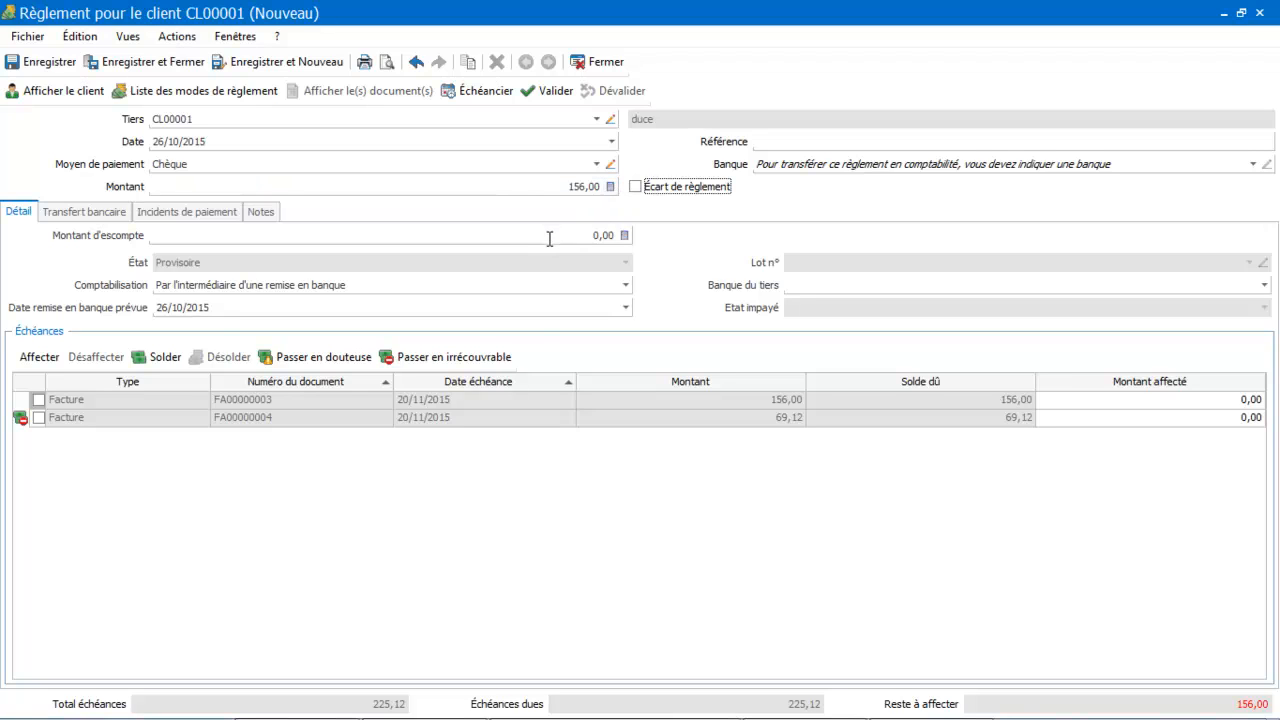
- Mark the customer's 156,00 invoice as doubtful, then save and close the payment
key("Tab")
left_click(330, 358)
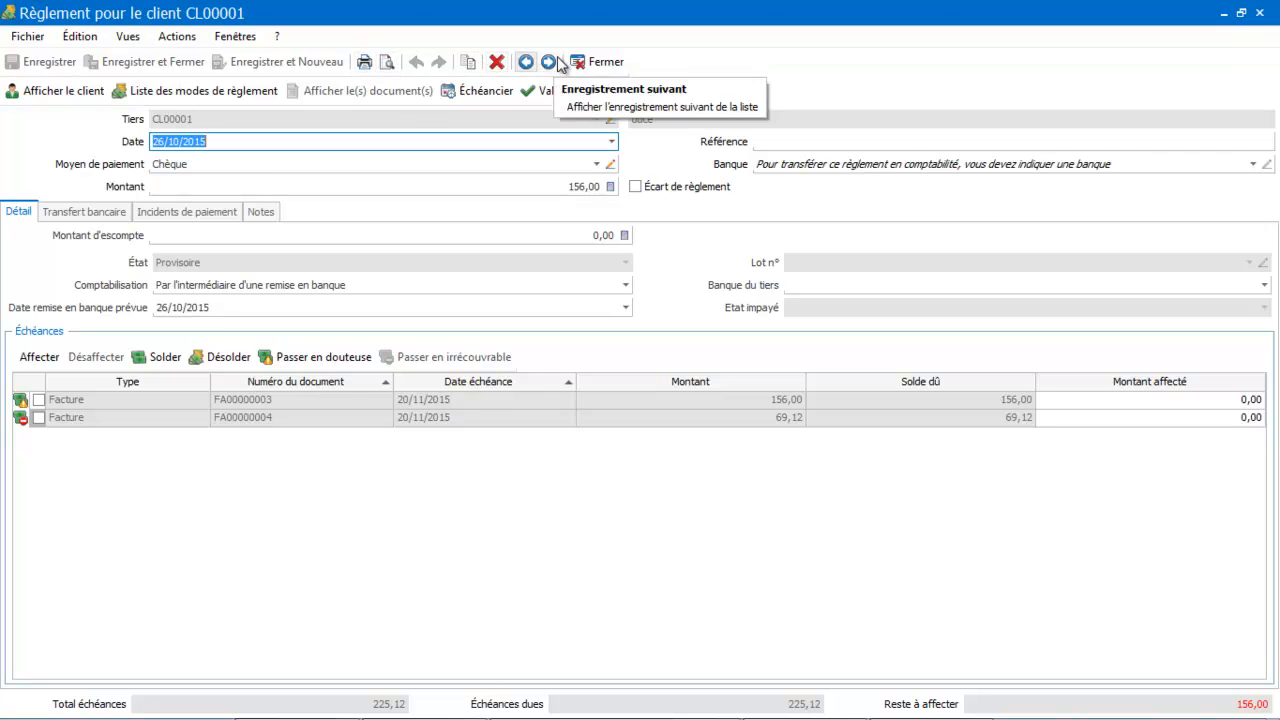
left_click(604, 62)
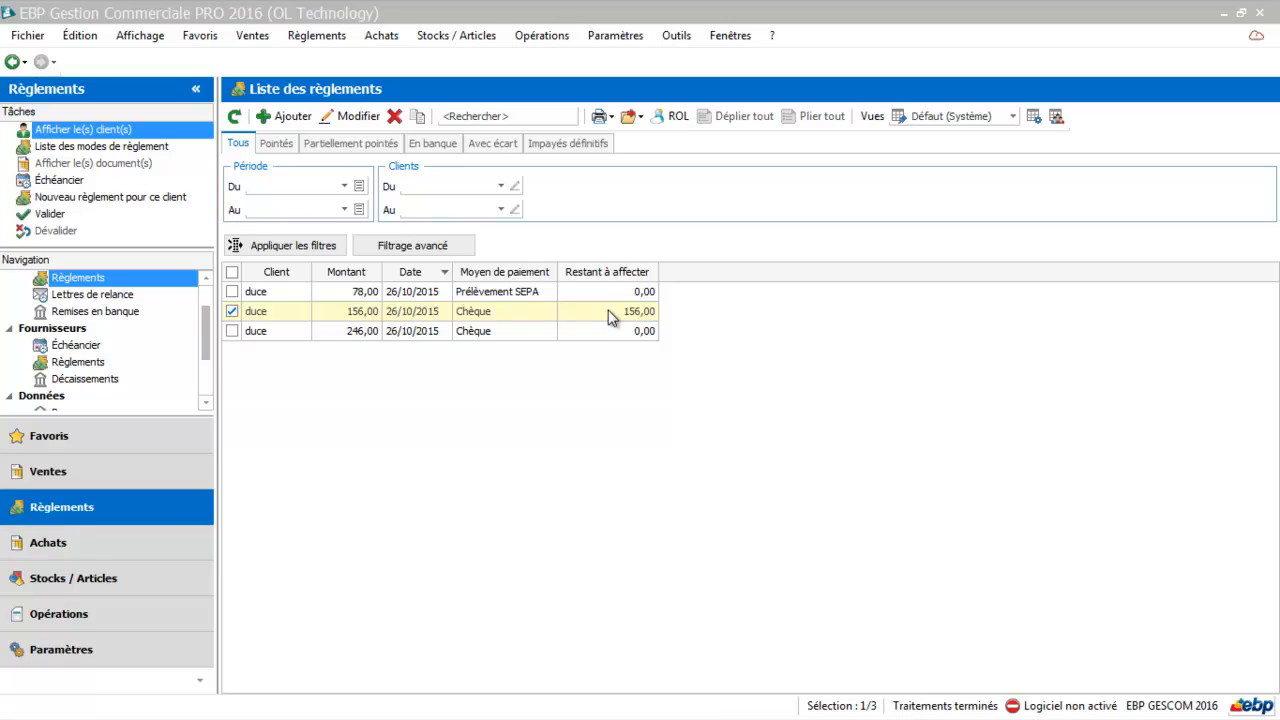
- Preview the Transfert comptable report with the document status Validées et provisoires, excluding Achats and Stocks
left_click(541, 35)
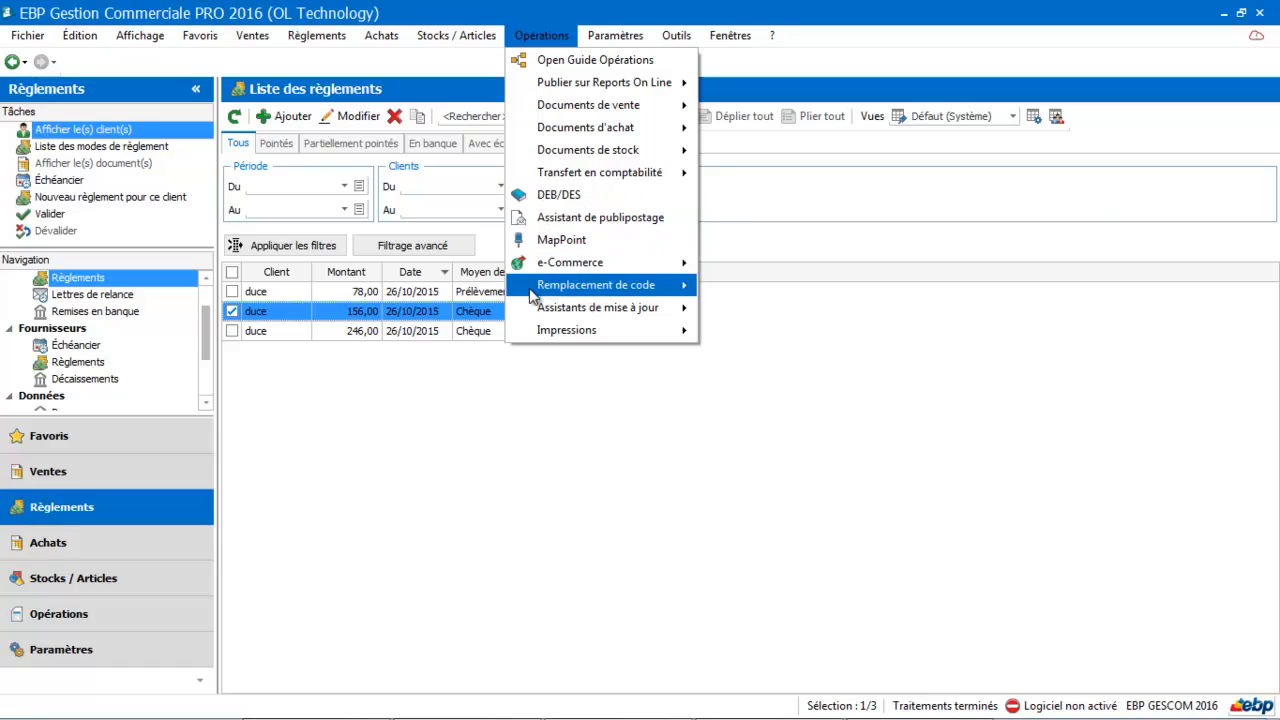
mouse_move(528, 331)
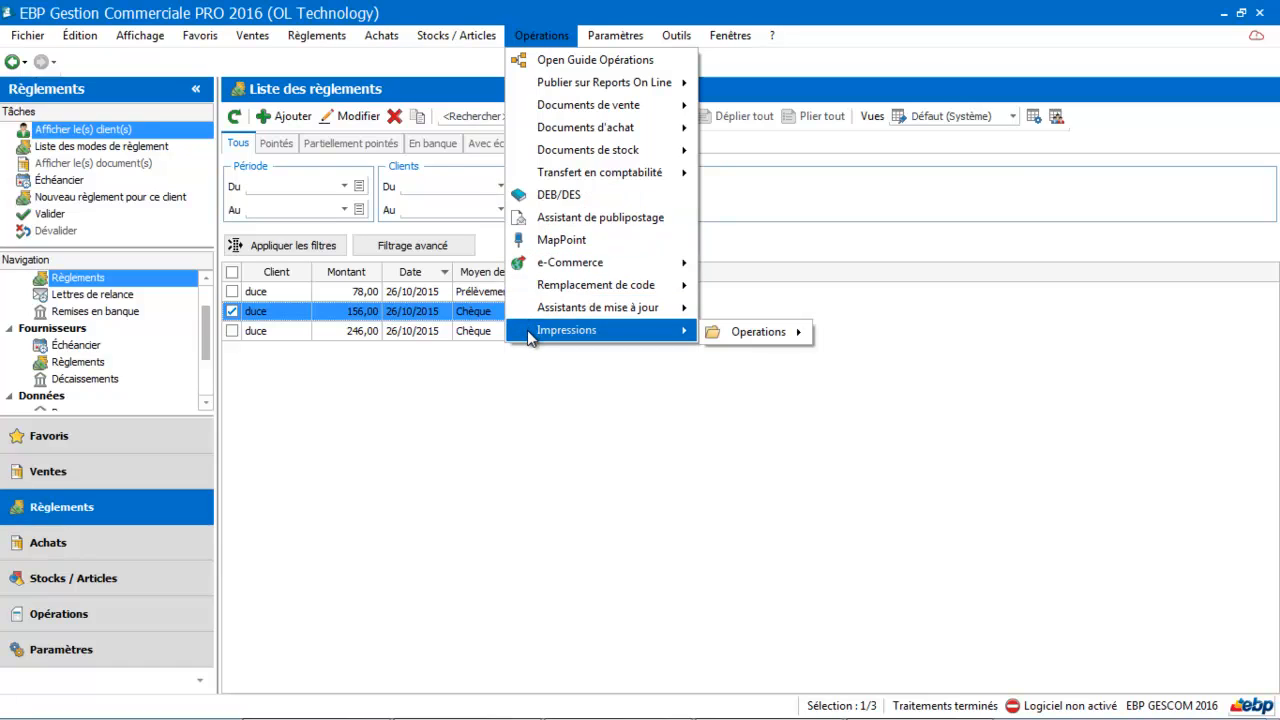
mouse_move(758, 331)
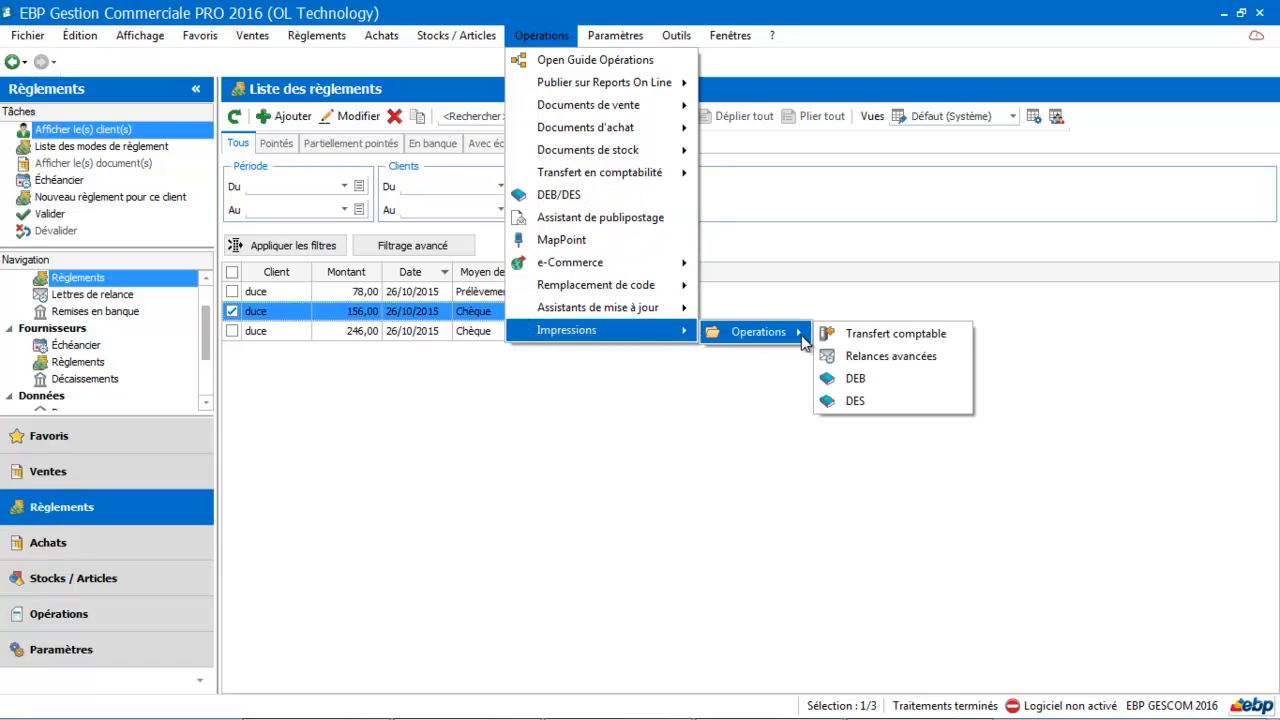
left_click(878, 336)
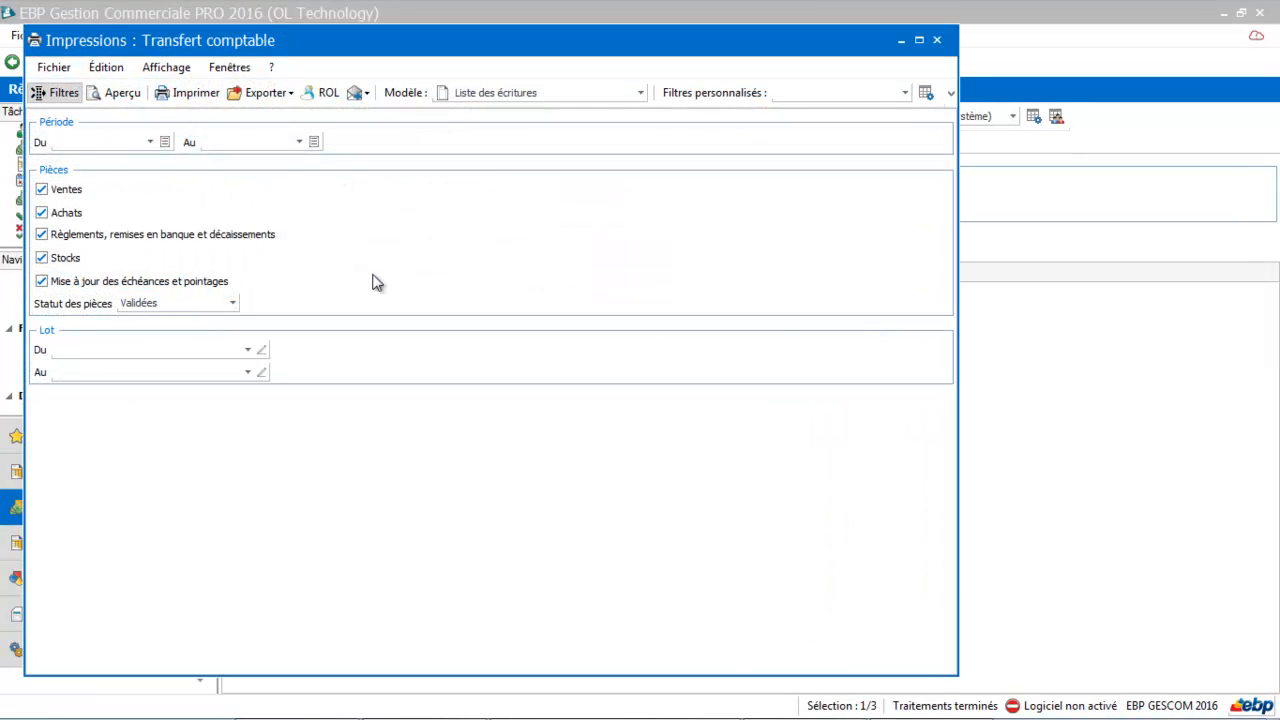
left_click(232, 303)
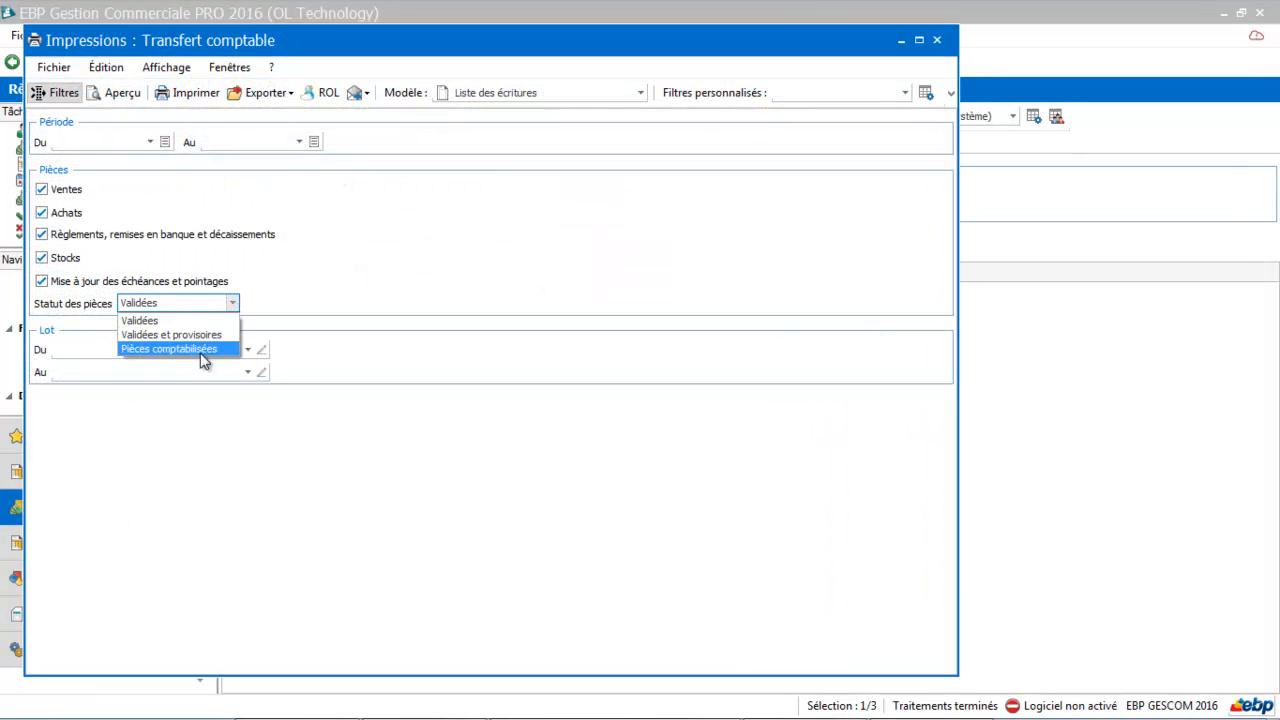
left_click(213, 340)
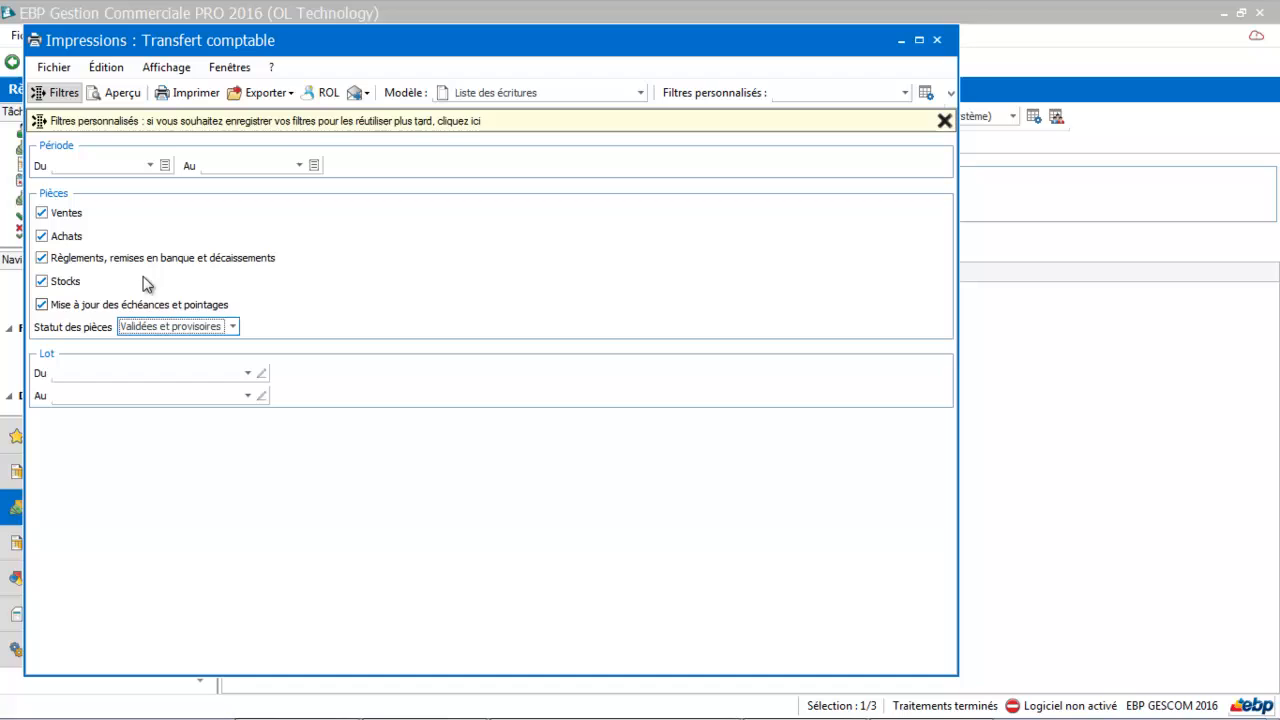
left_click(64, 240)
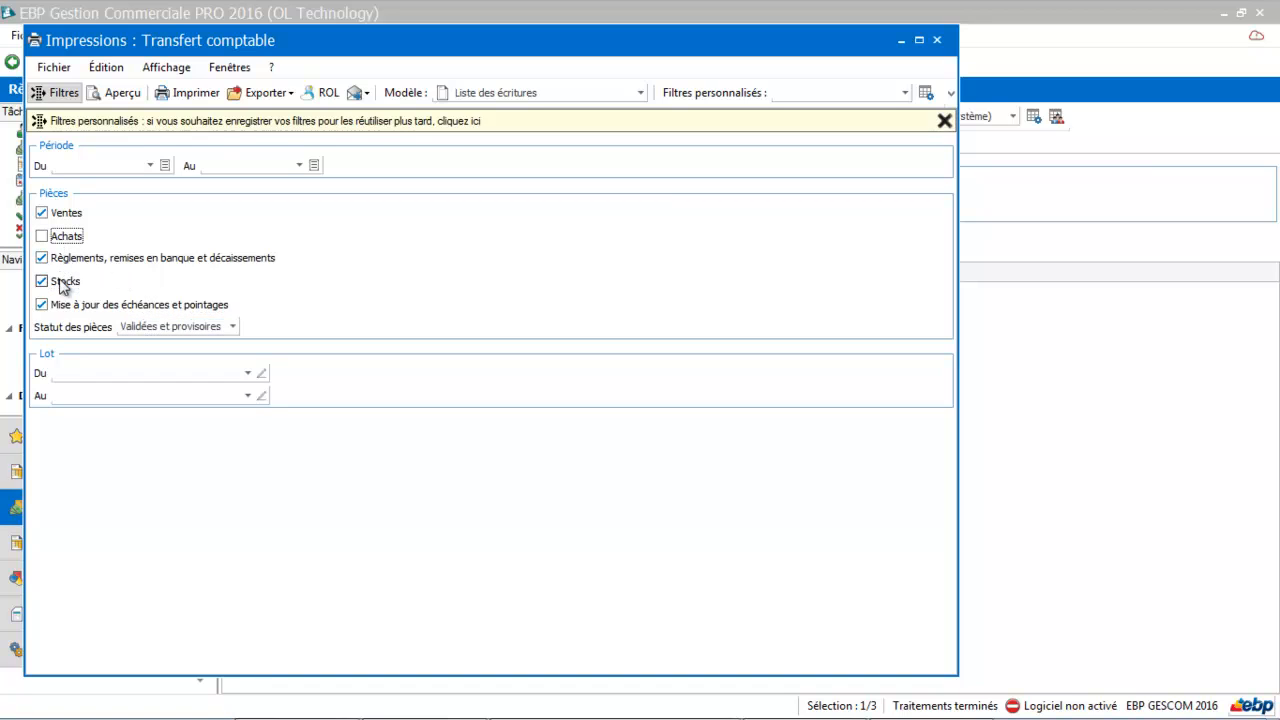
left_click(62, 283)
left_click(121, 92)
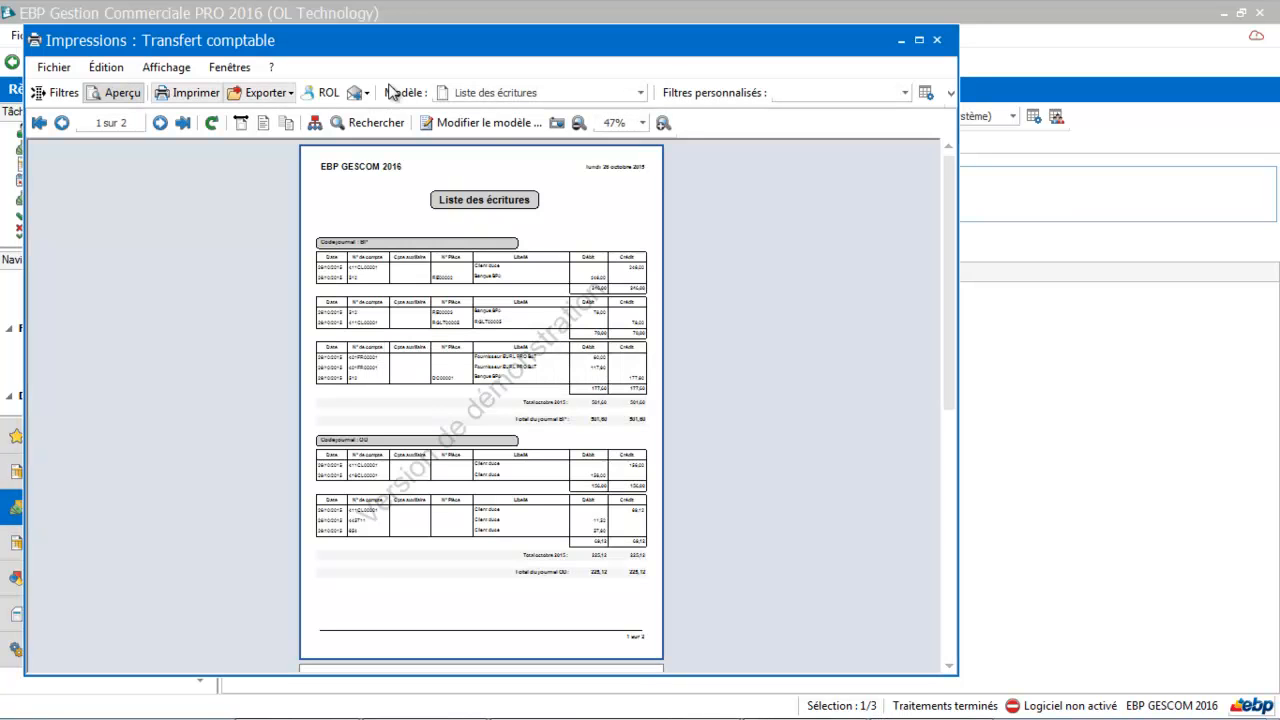
- Enlarge the previewed list of entries, examine the BP, OD and sales journal entries across both pages, and close the report
left_click(663, 123)
left_click(663, 123)
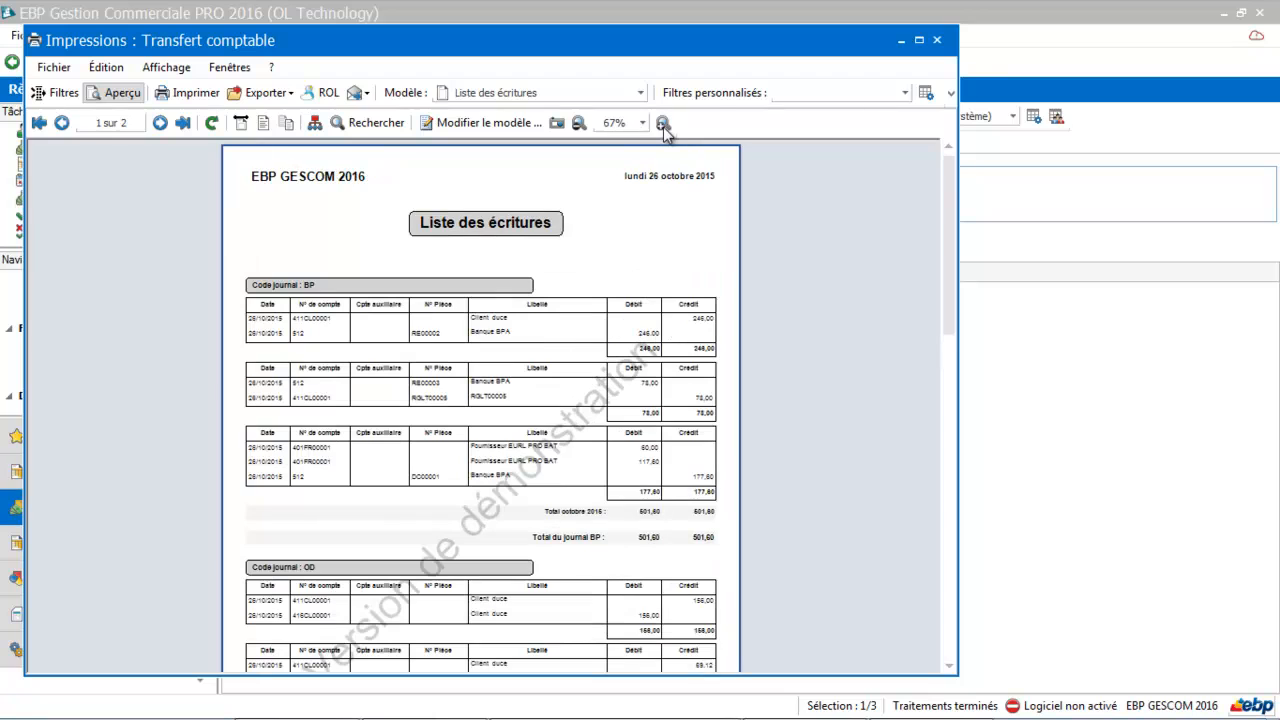
left_click(919, 40)
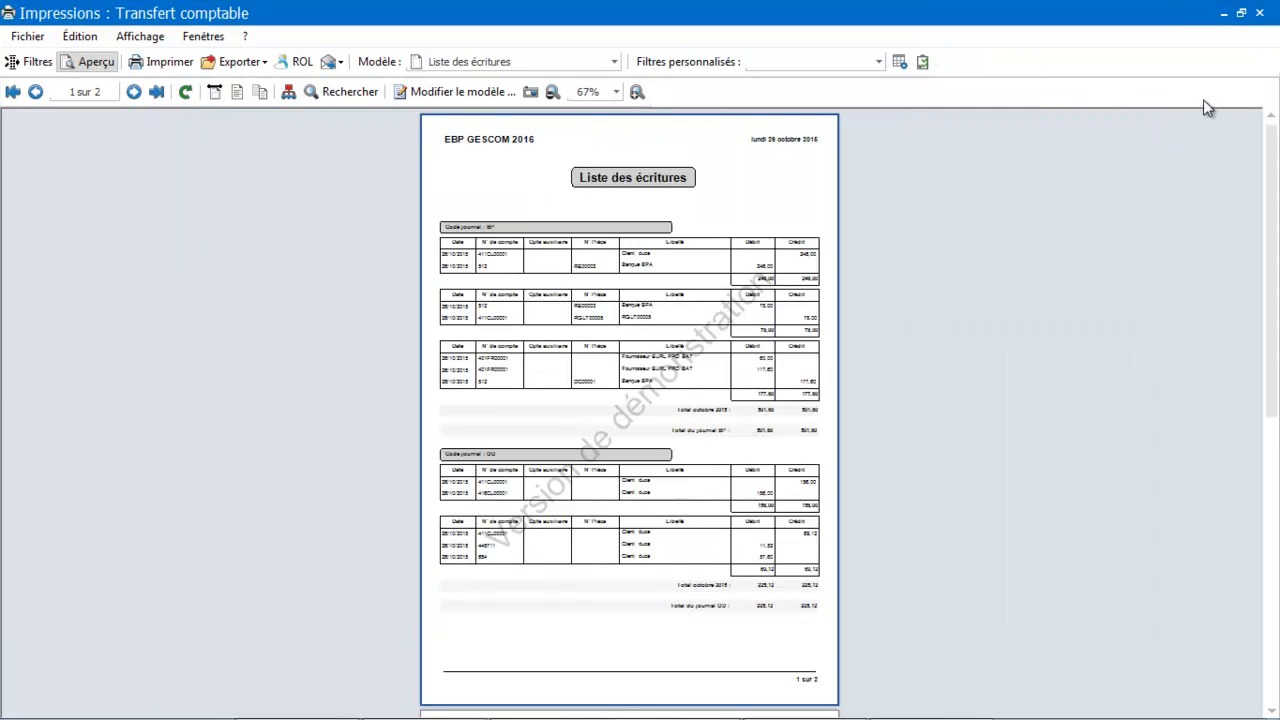
left_click_drag(1275, 147, 1267, 318)
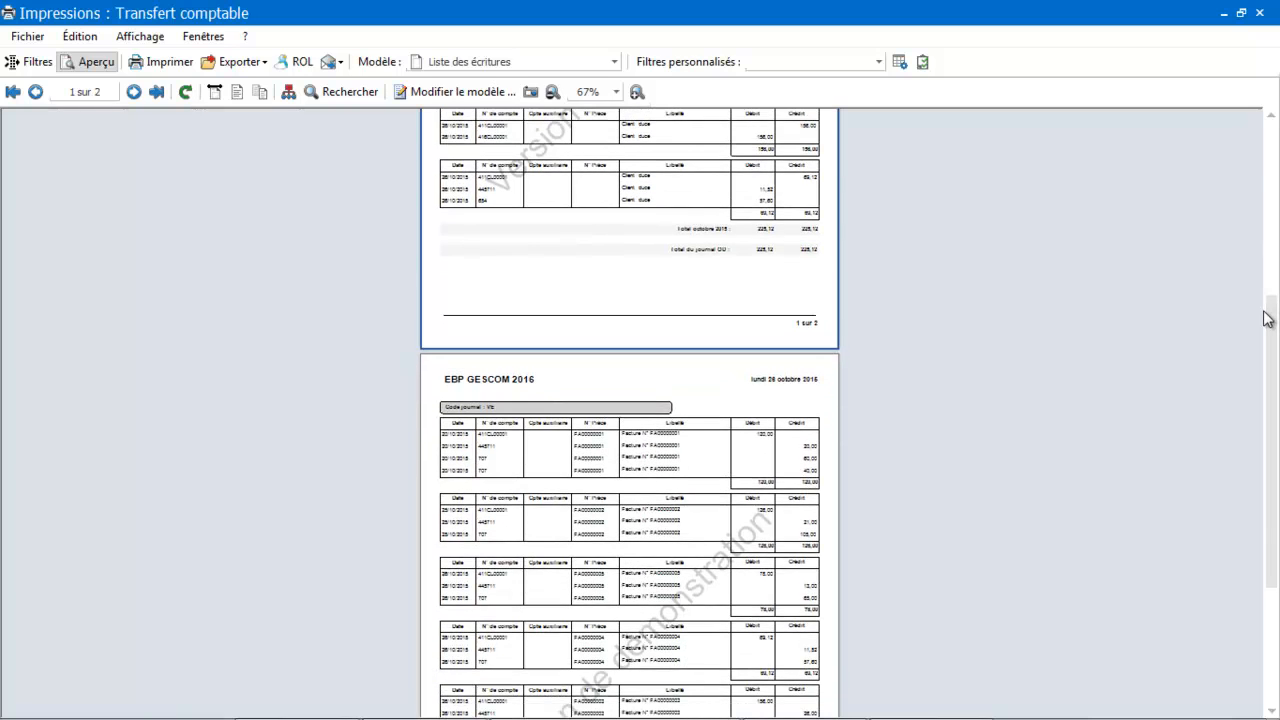
left_click(637, 92)
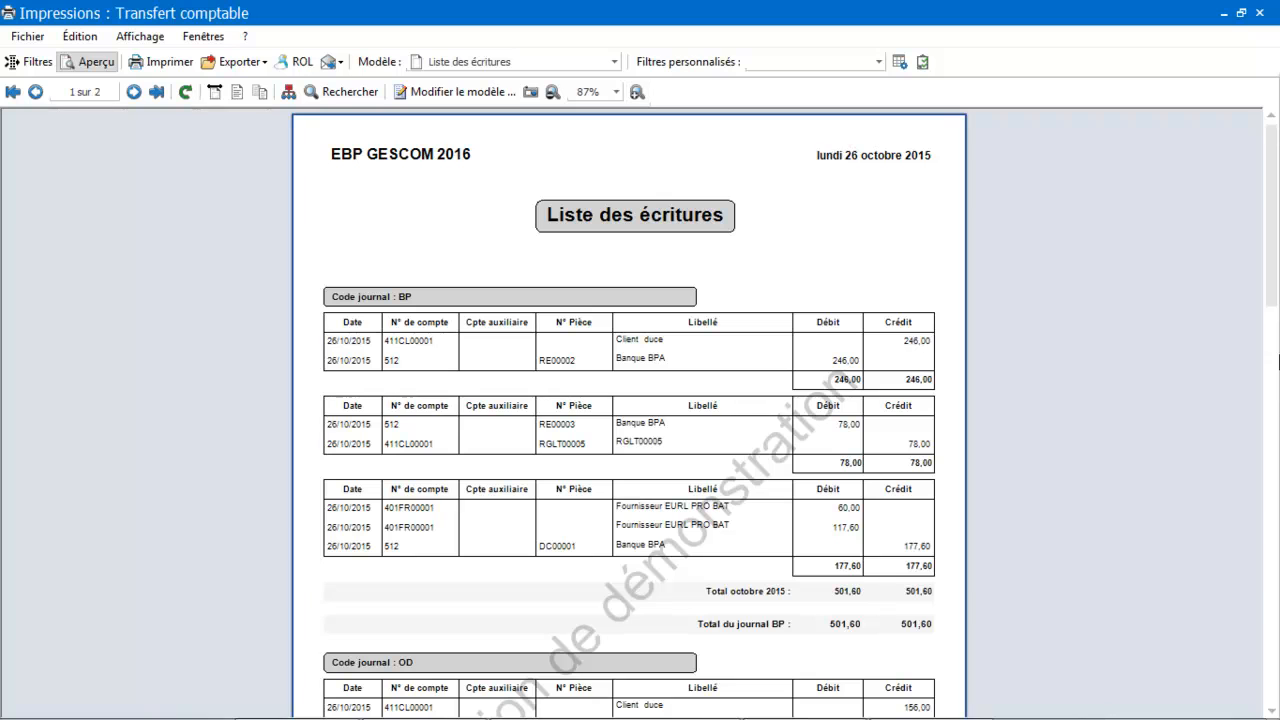
left_click_drag(1268, 285, 1268, 367)
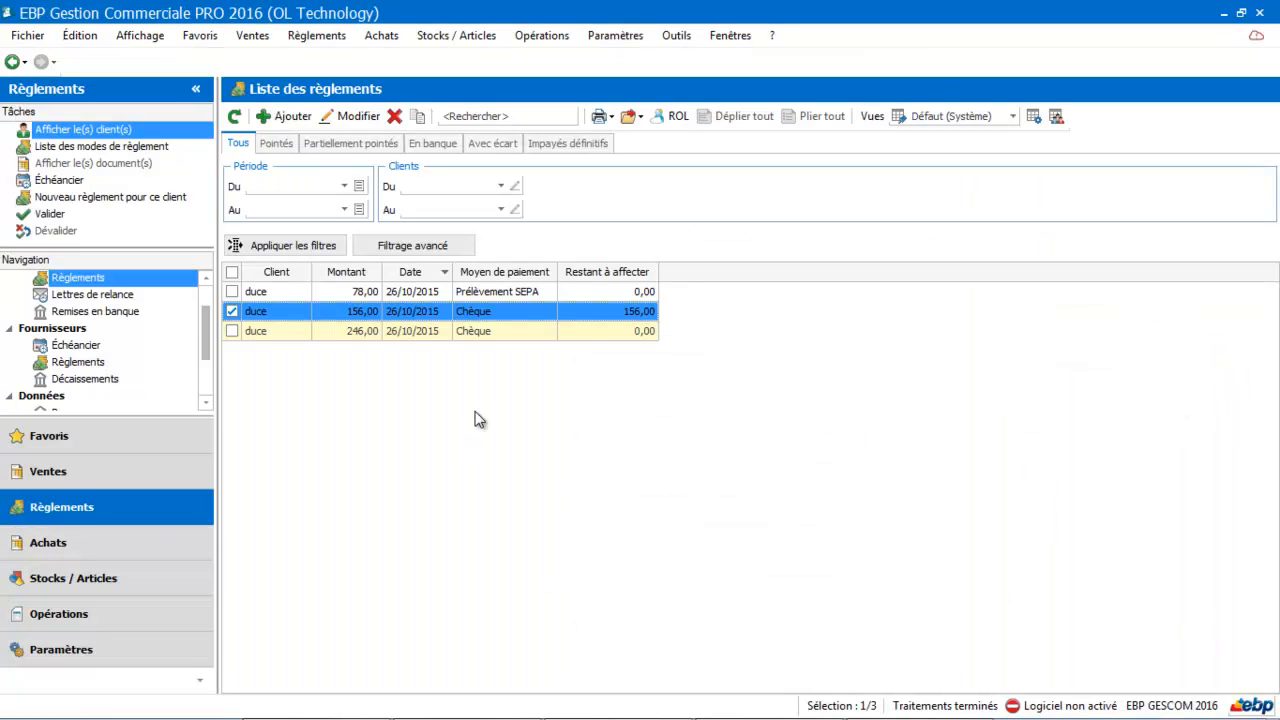
- Start another payment for the same customer and mark the 156,00 invoice as irrecoverable
left_click(290, 116)
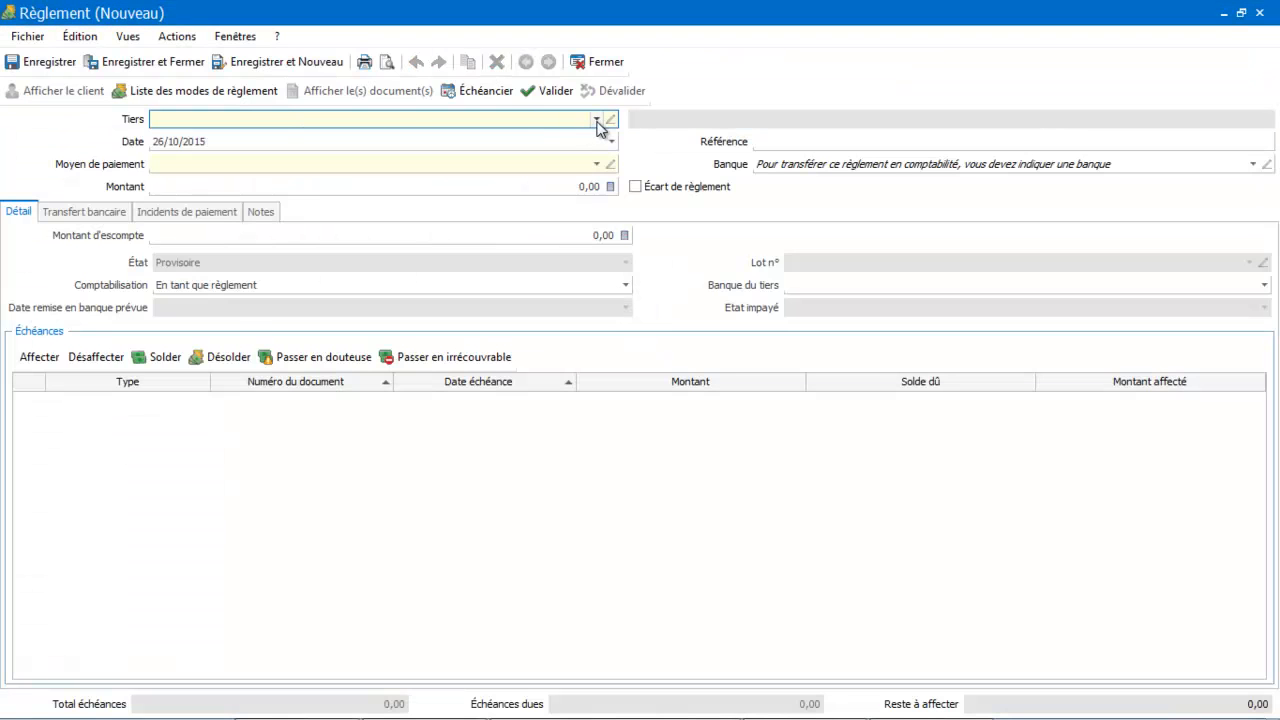
left_click(597, 119)
left_click(546, 161)
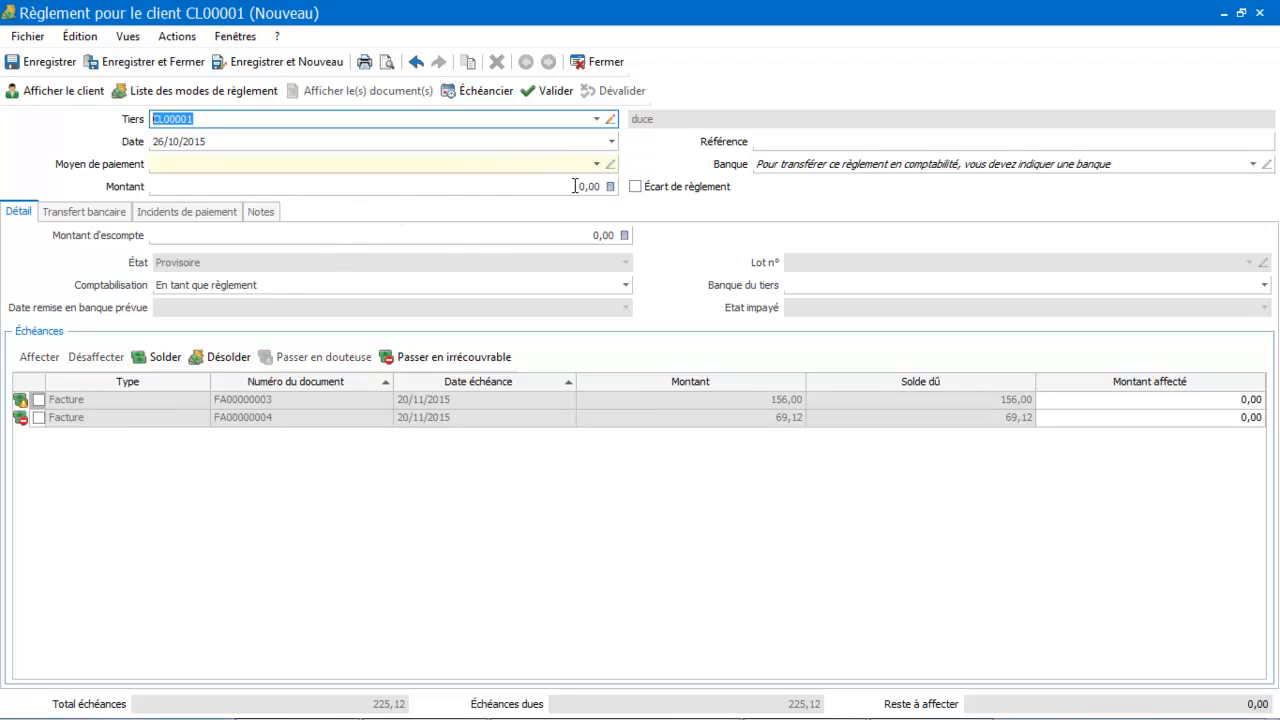
left_click(82, 401)
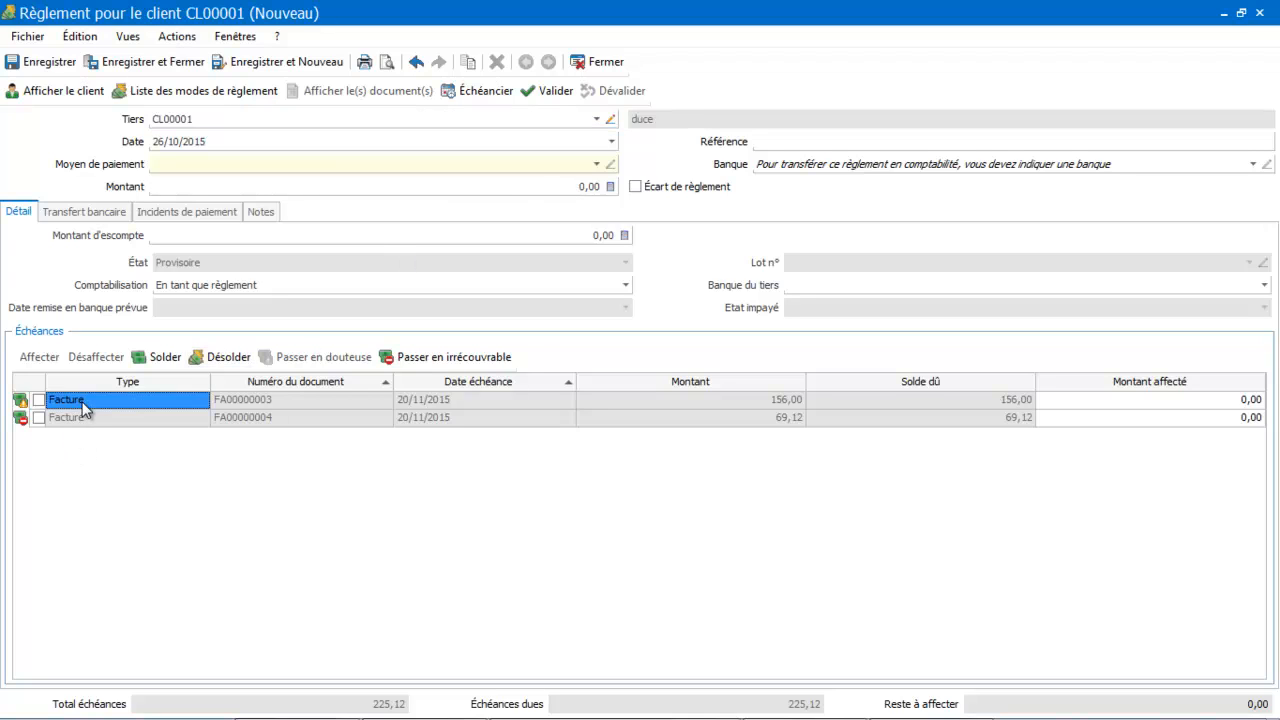
left_click(410, 357)
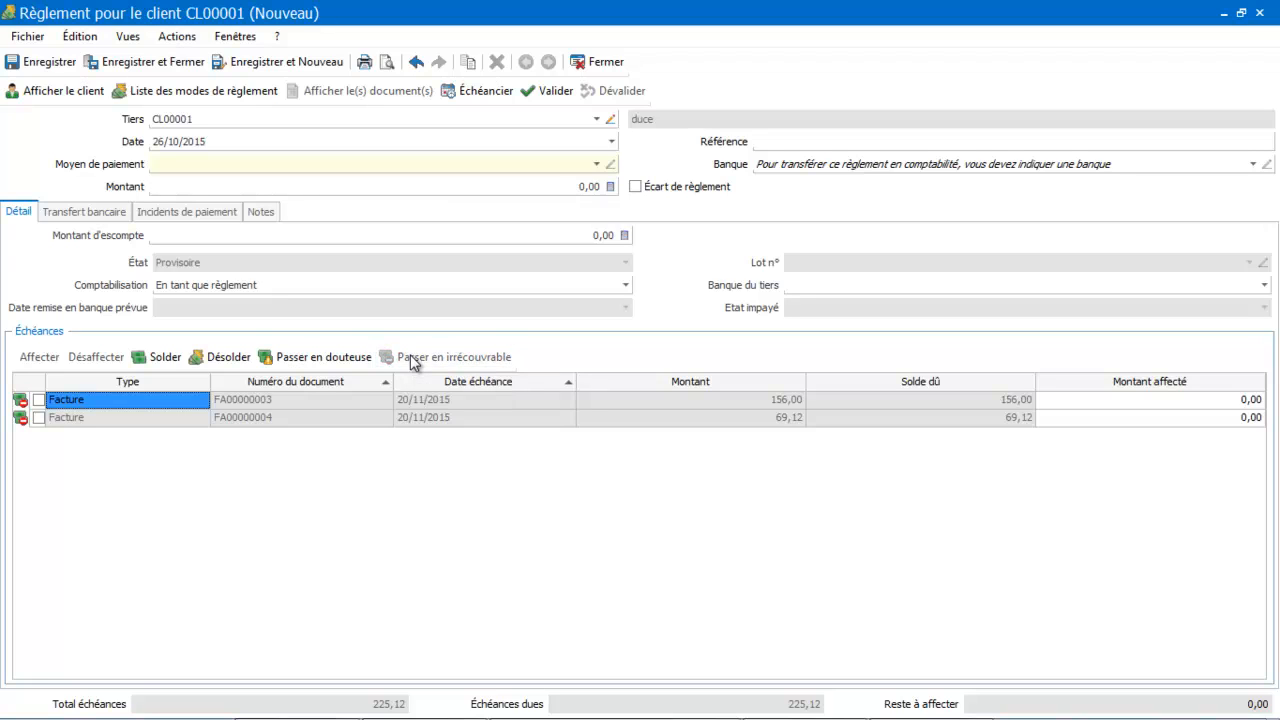
left_click(47, 63)
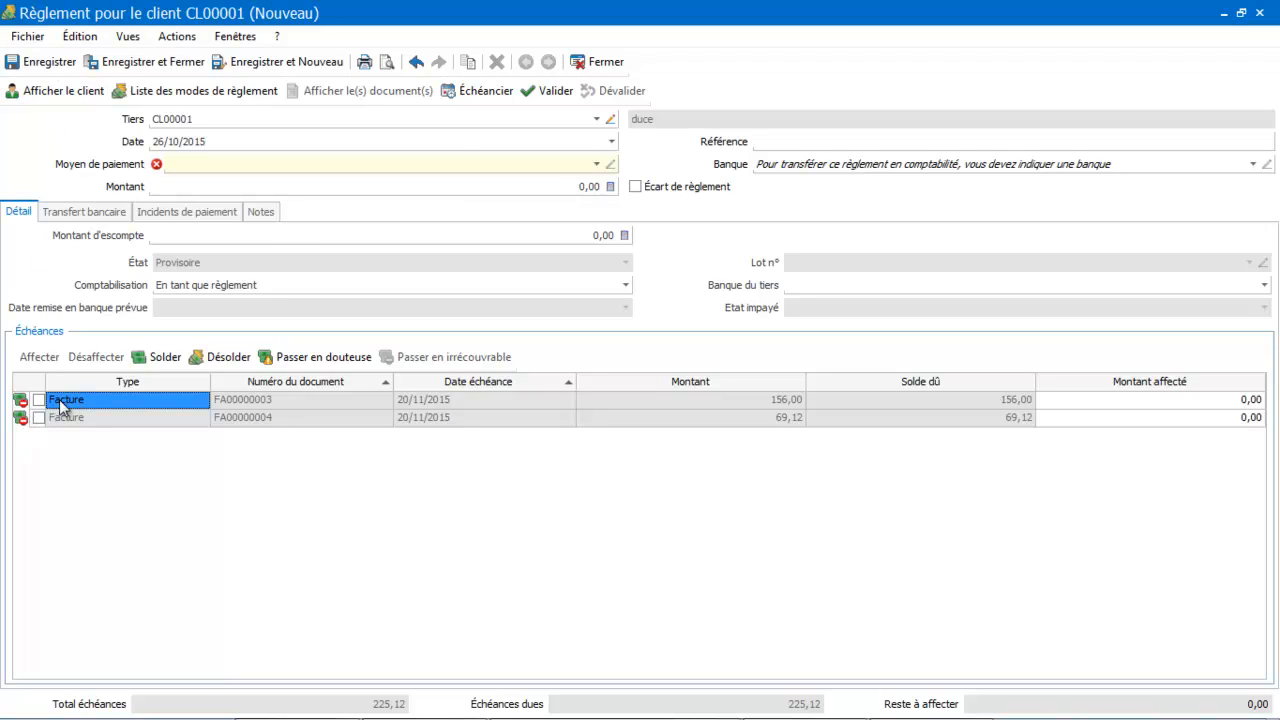
- Set the payment method to Chèque and the amount to 156,00, then save and close the payment
left_click(596, 164)
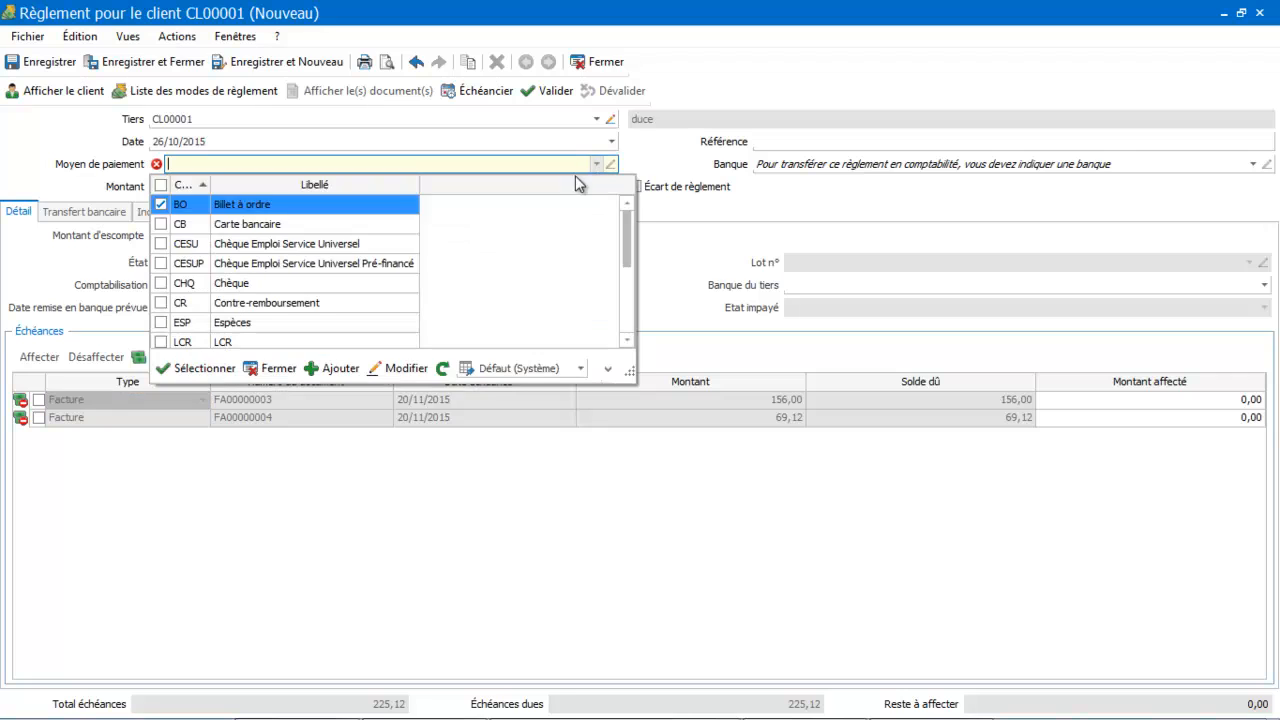
left_click(345, 283)
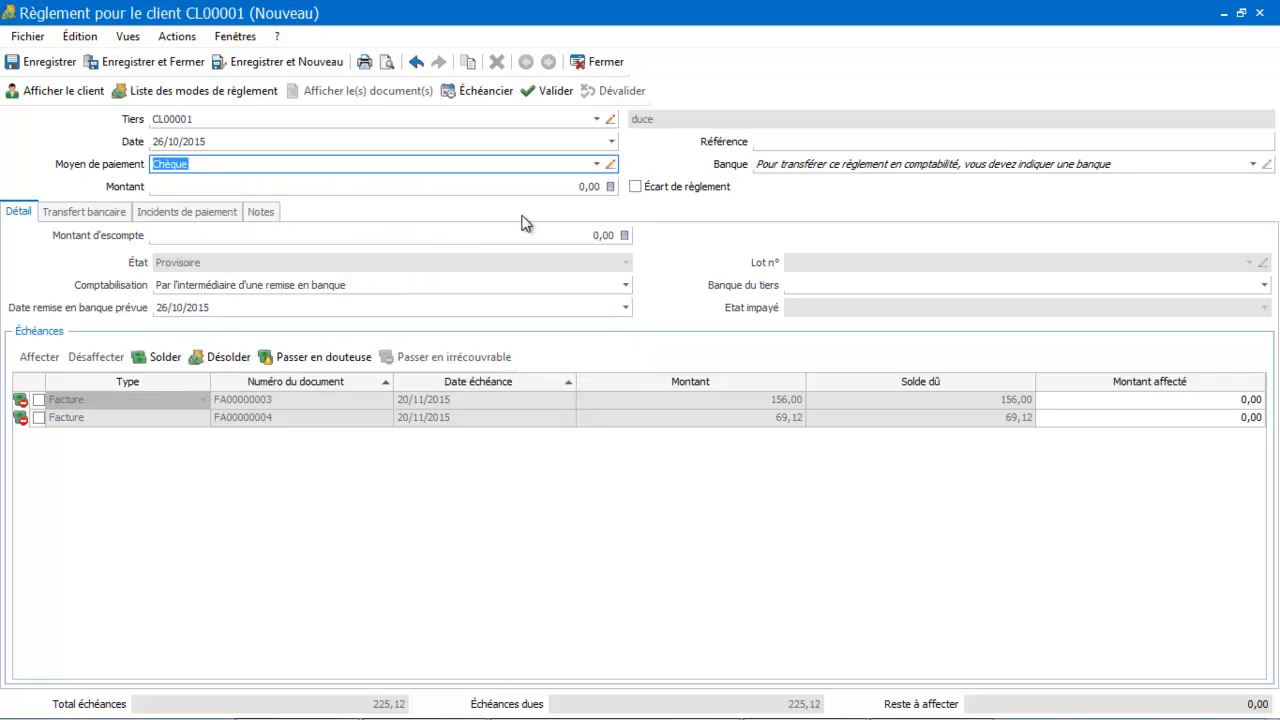
left_click(557, 184)
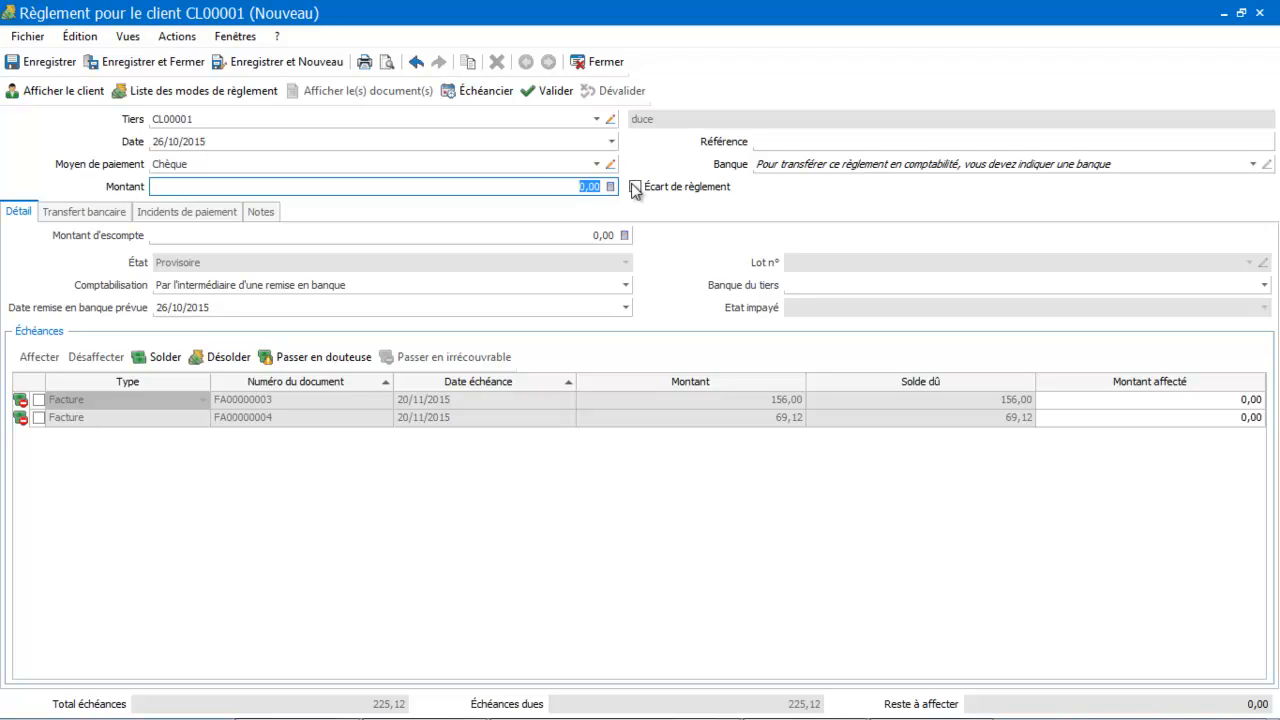
type("156")
key("Tab")
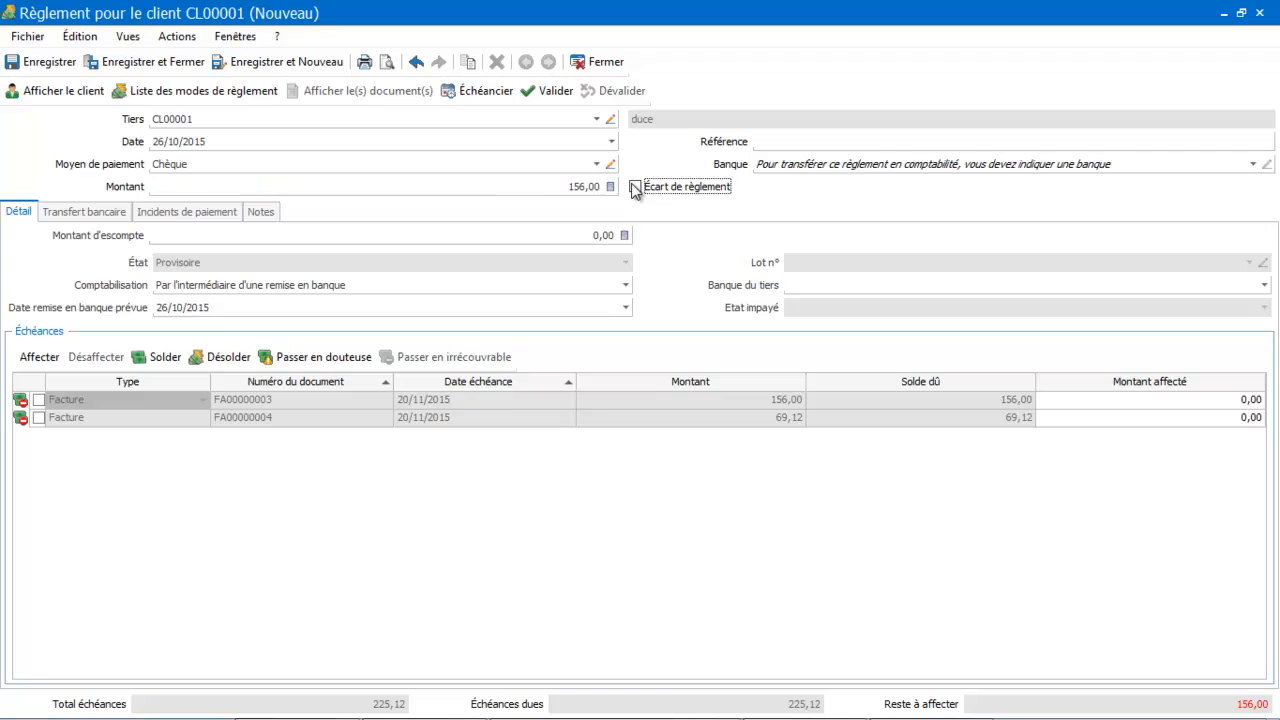
left_click(49, 64)
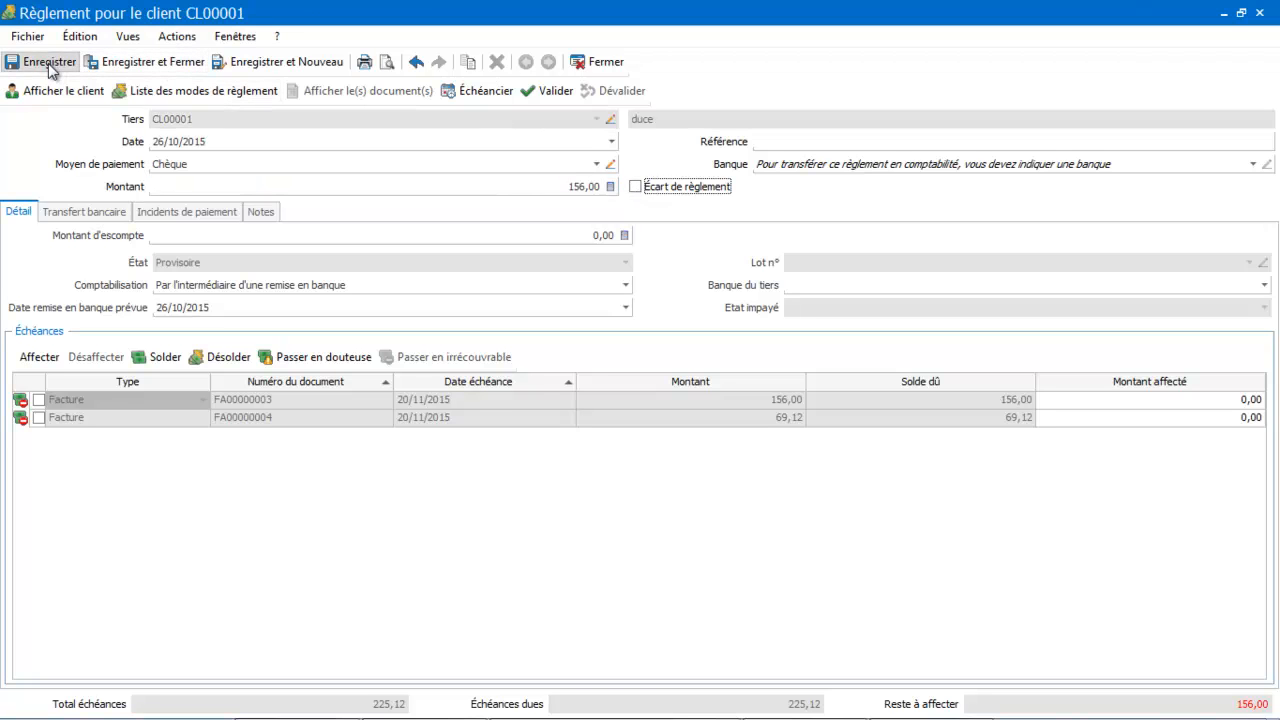
left_click(593, 64)
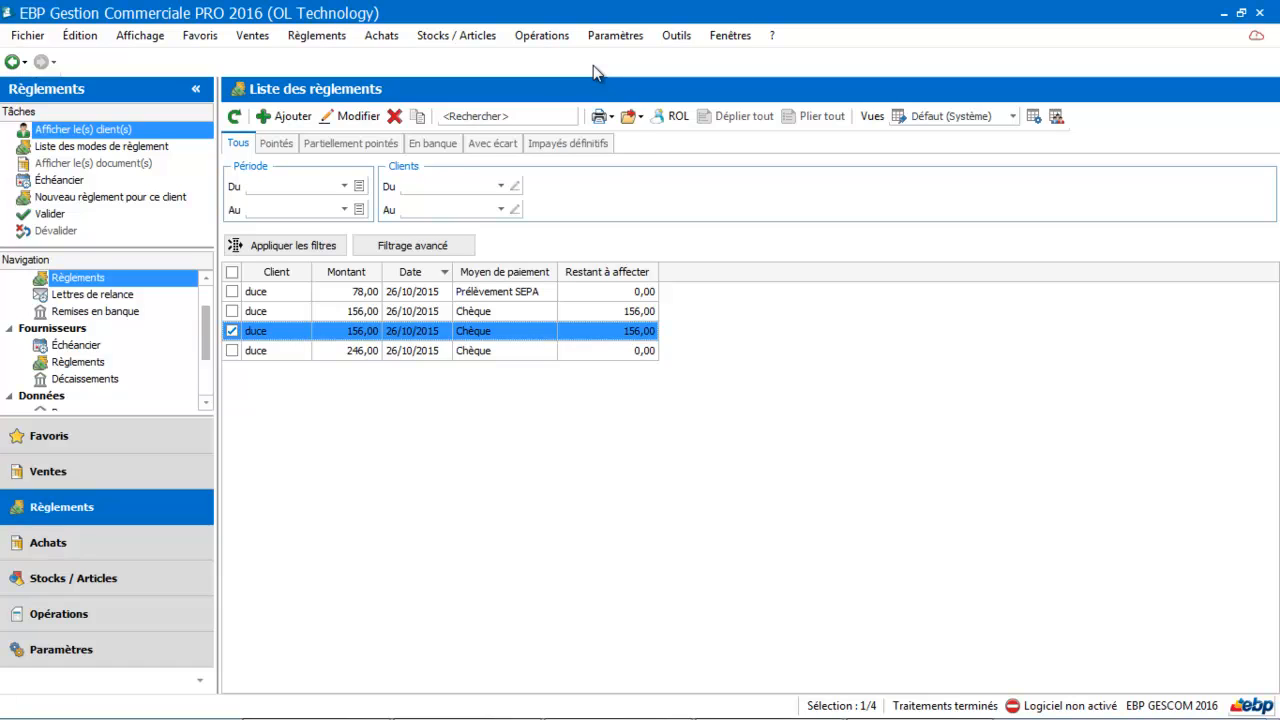
- Preview the Transfert comptable list of entries without Achats and Stocks, with the document status set to Validées et provisoires
left_click(541, 36)
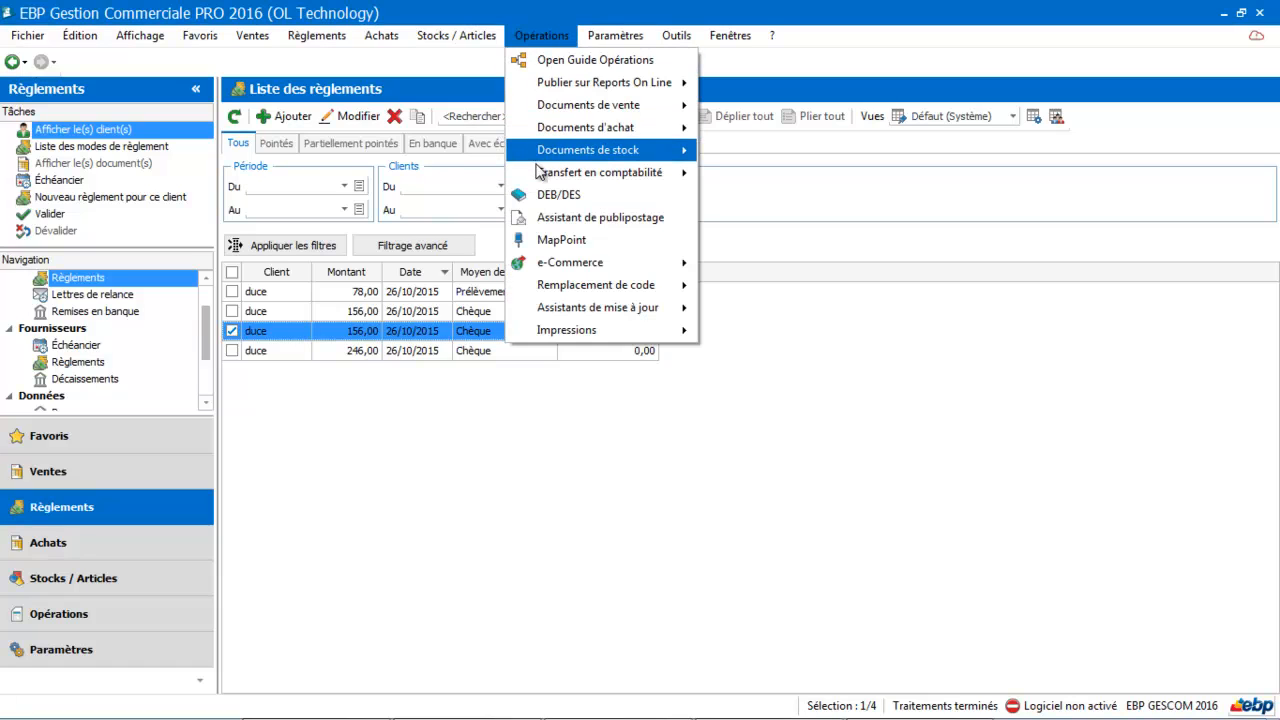
mouse_move(551, 337)
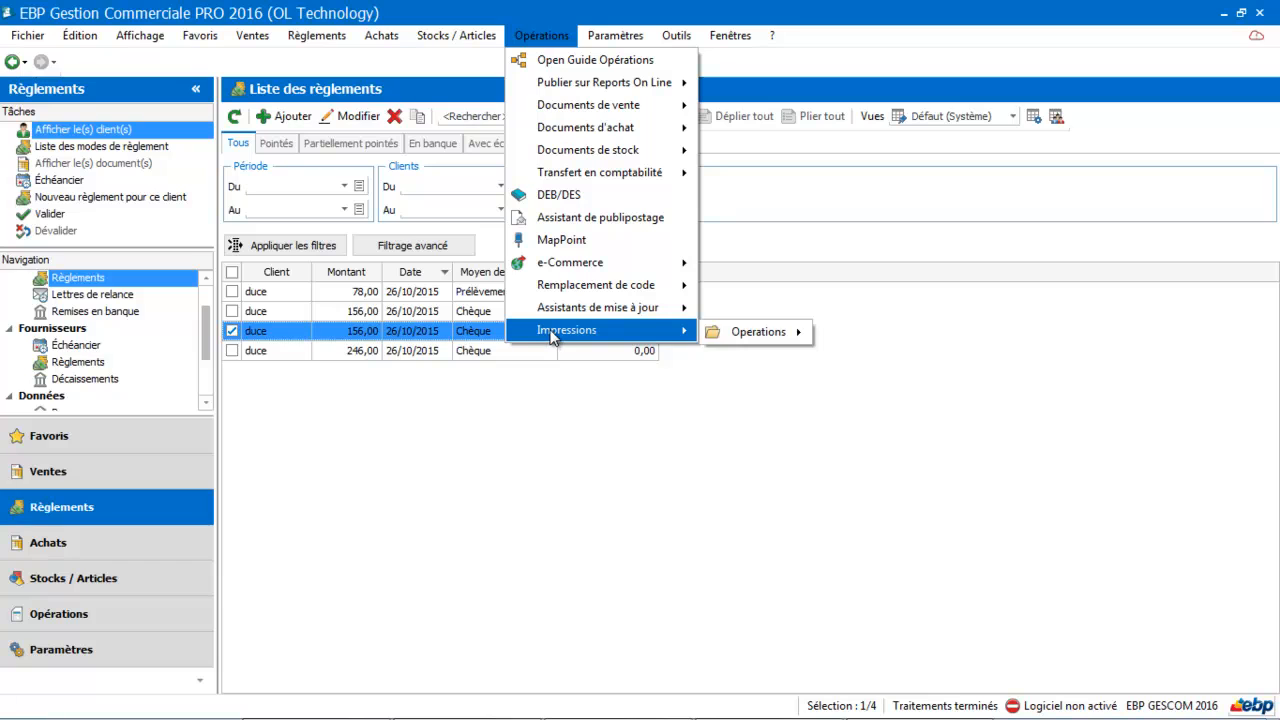
mouse_move(768, 335)
left_click(887, 341)
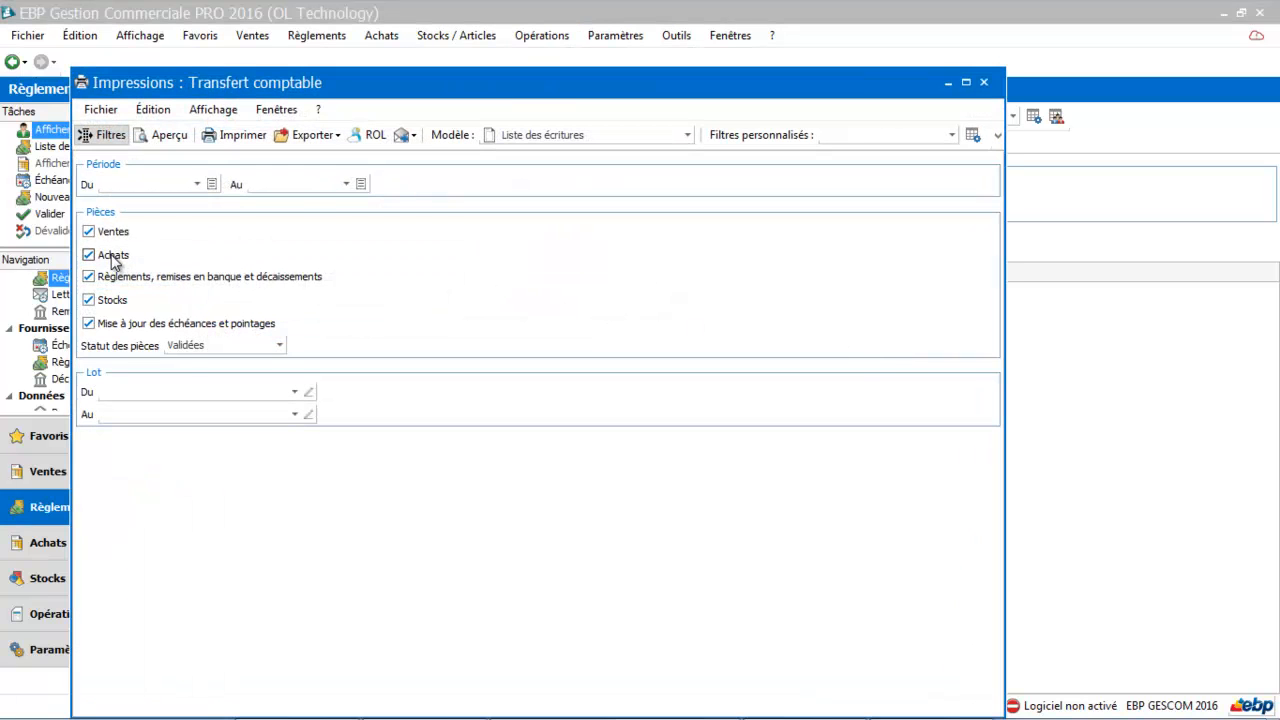
left_click(113, 278)
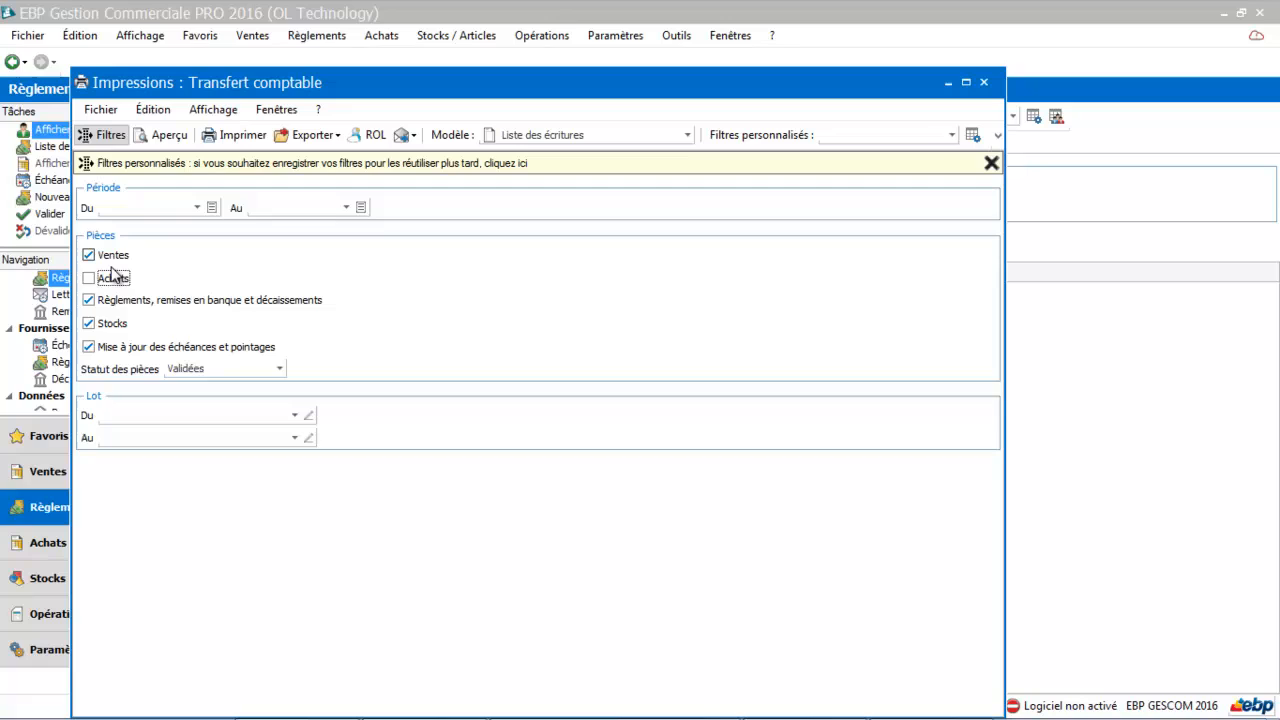
left_click(111, 322)
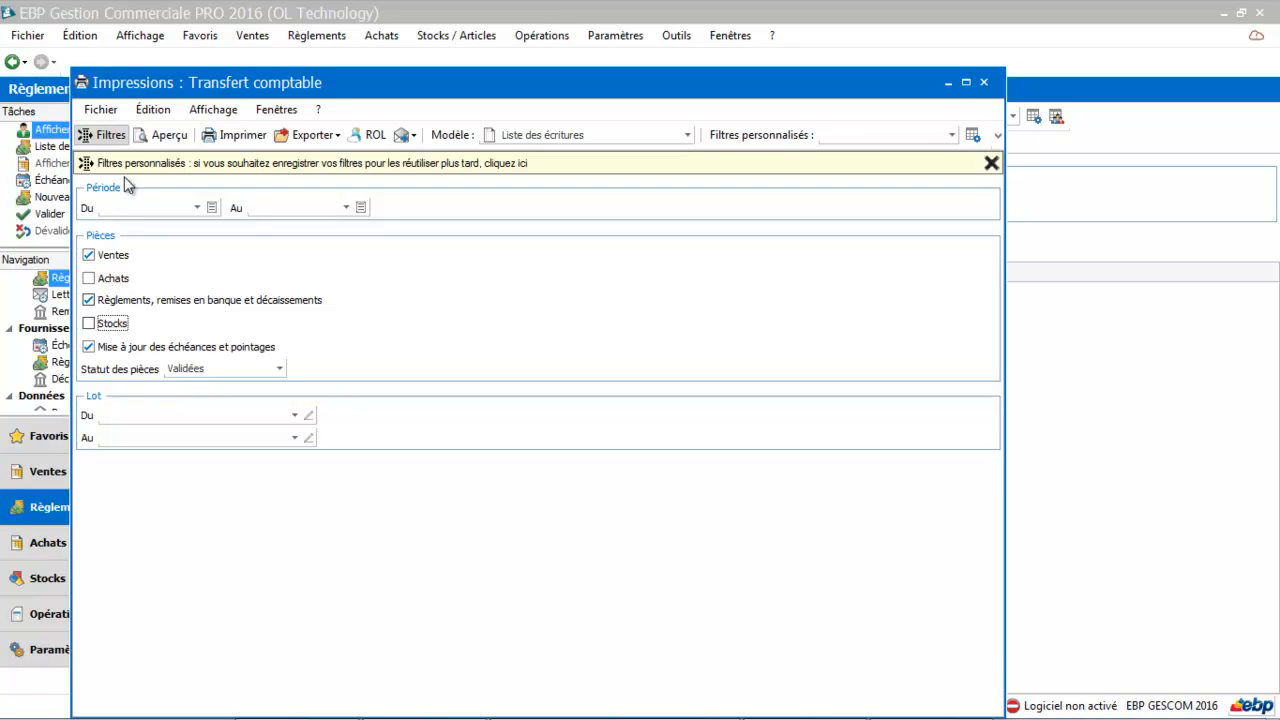
left_click(279, 369)
left_click(255, 407)
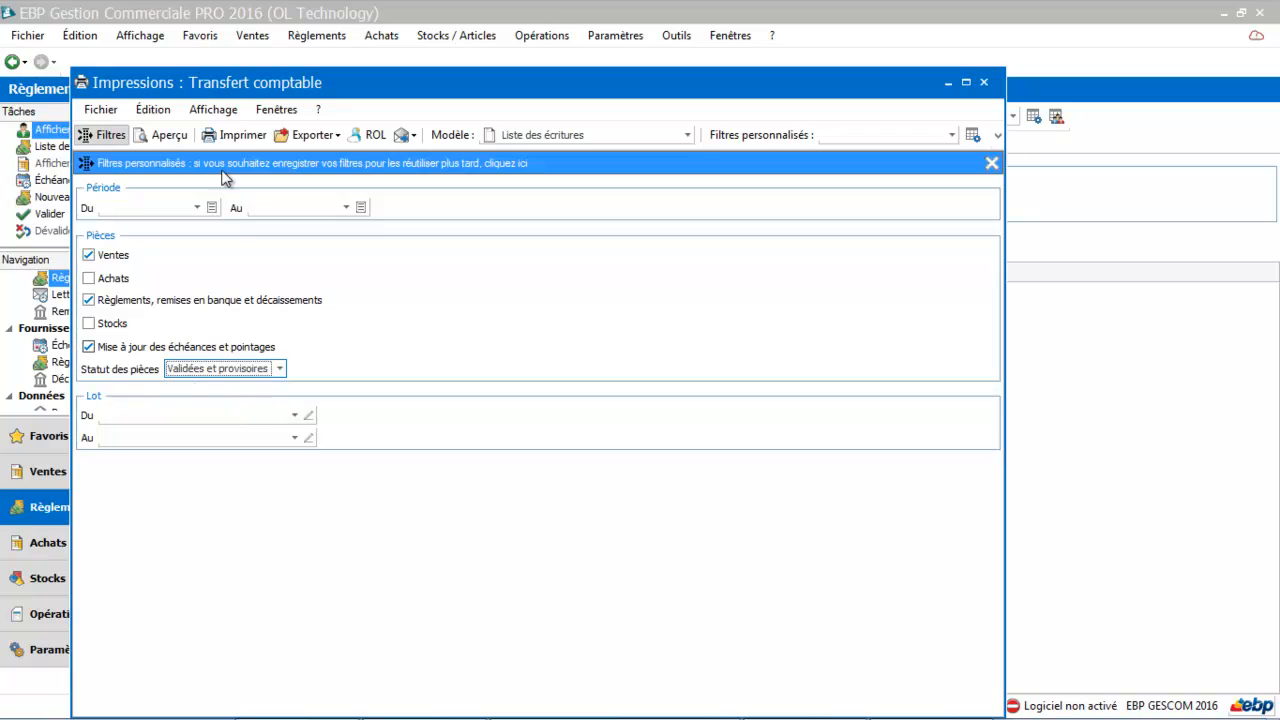
left_click(165, 135)
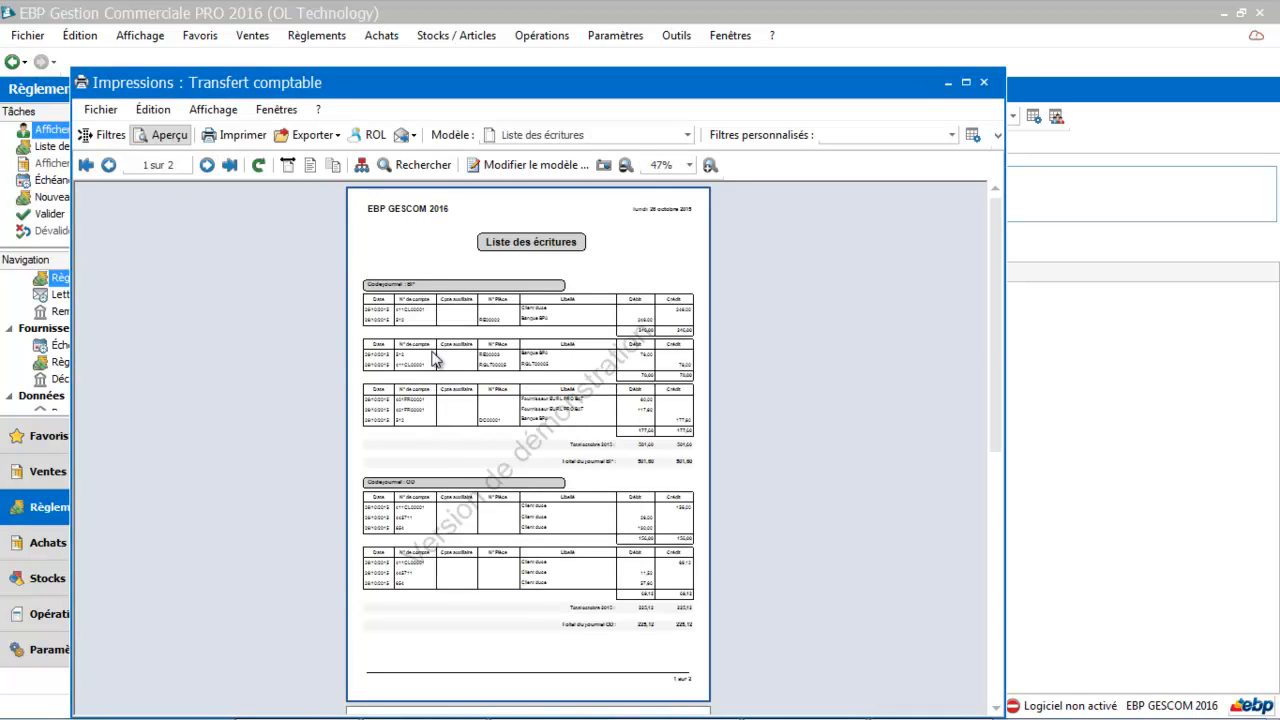
- Enlarge the preview, examine the irrecoverable invoice entries in the OD journal, and close the report
left_click(709, 166)
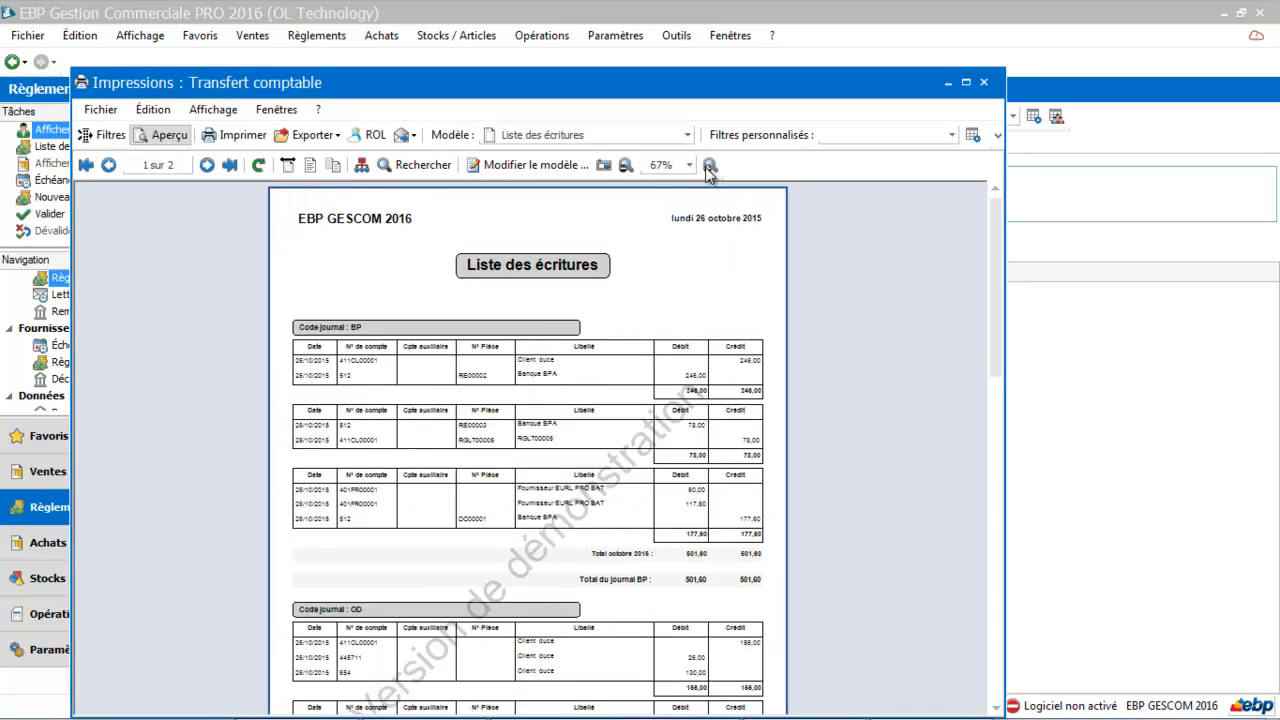
left_click_drag(998, 288, 995, 372)
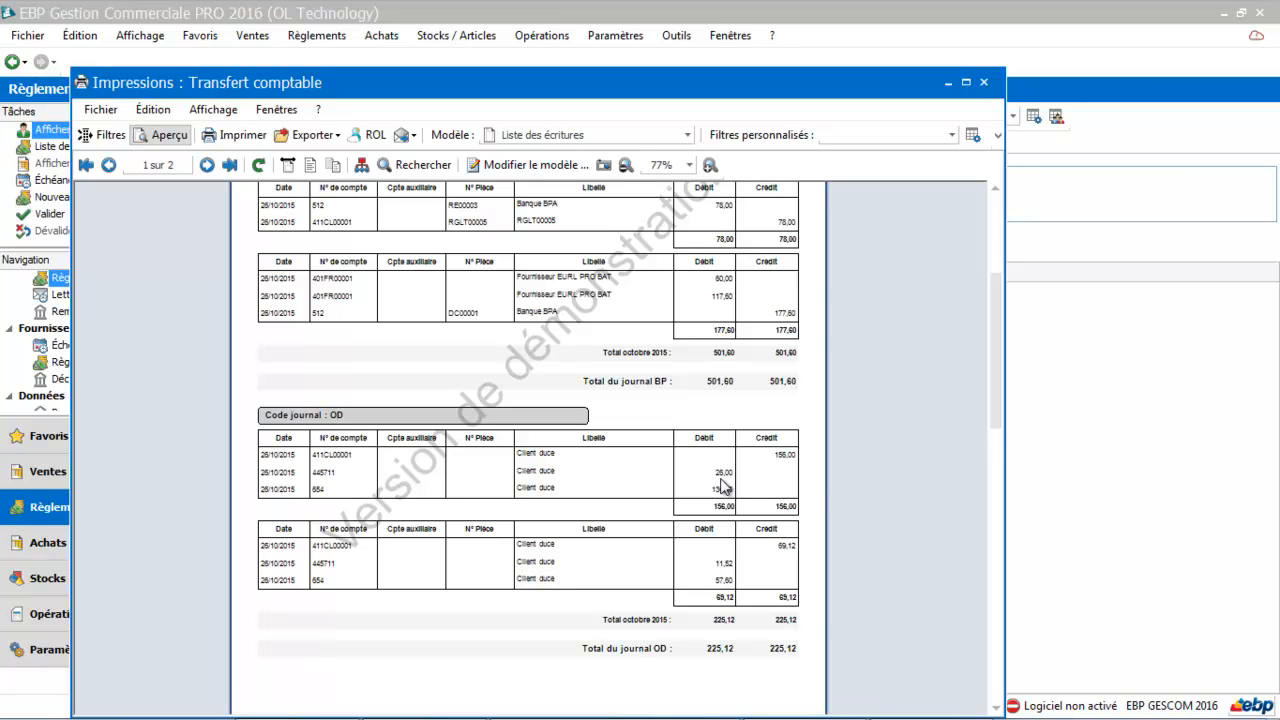
left_click(984, 83)
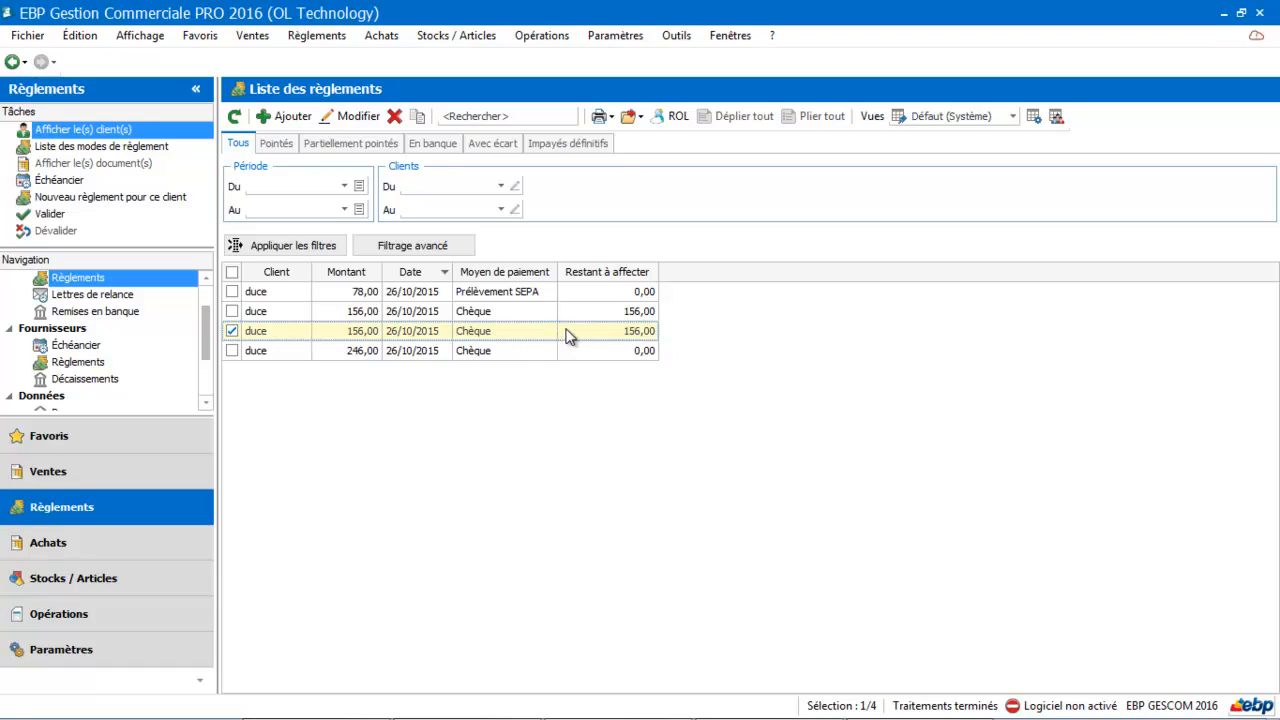
- Open the customer's 246,00 cheque payment and add a payment incident to it
left_click(410, 358)
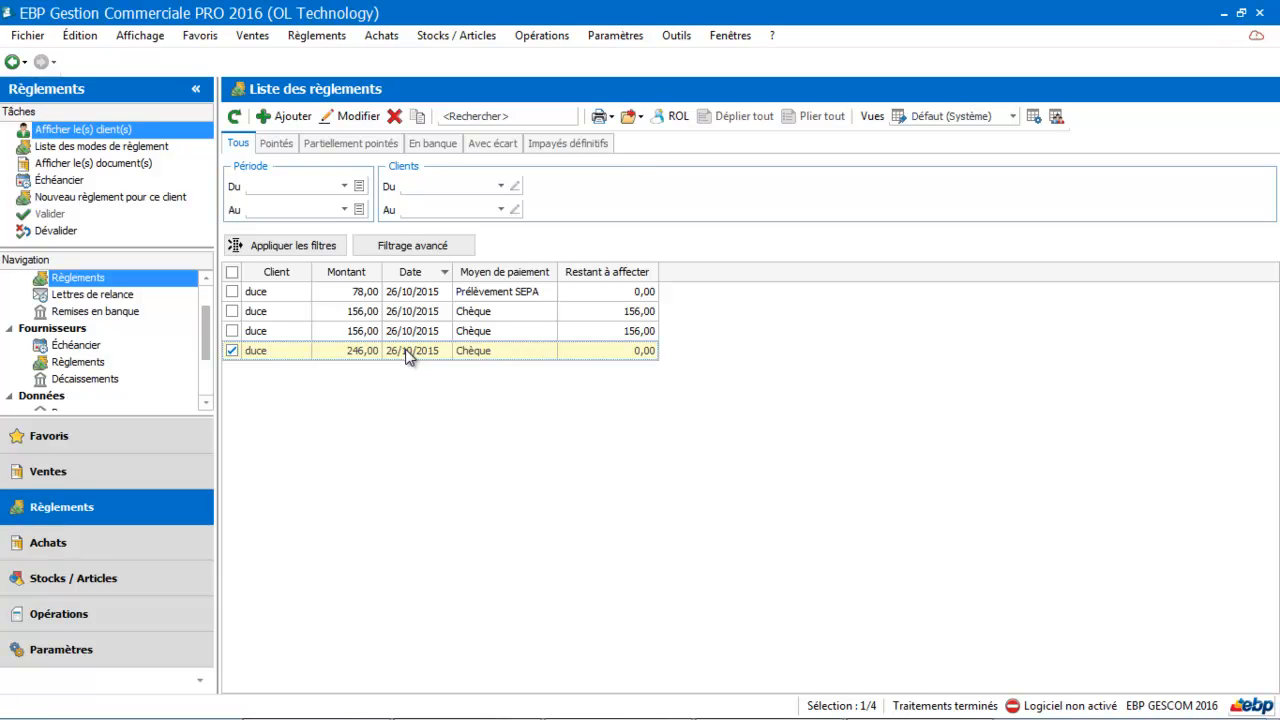
double_click(406, 352)
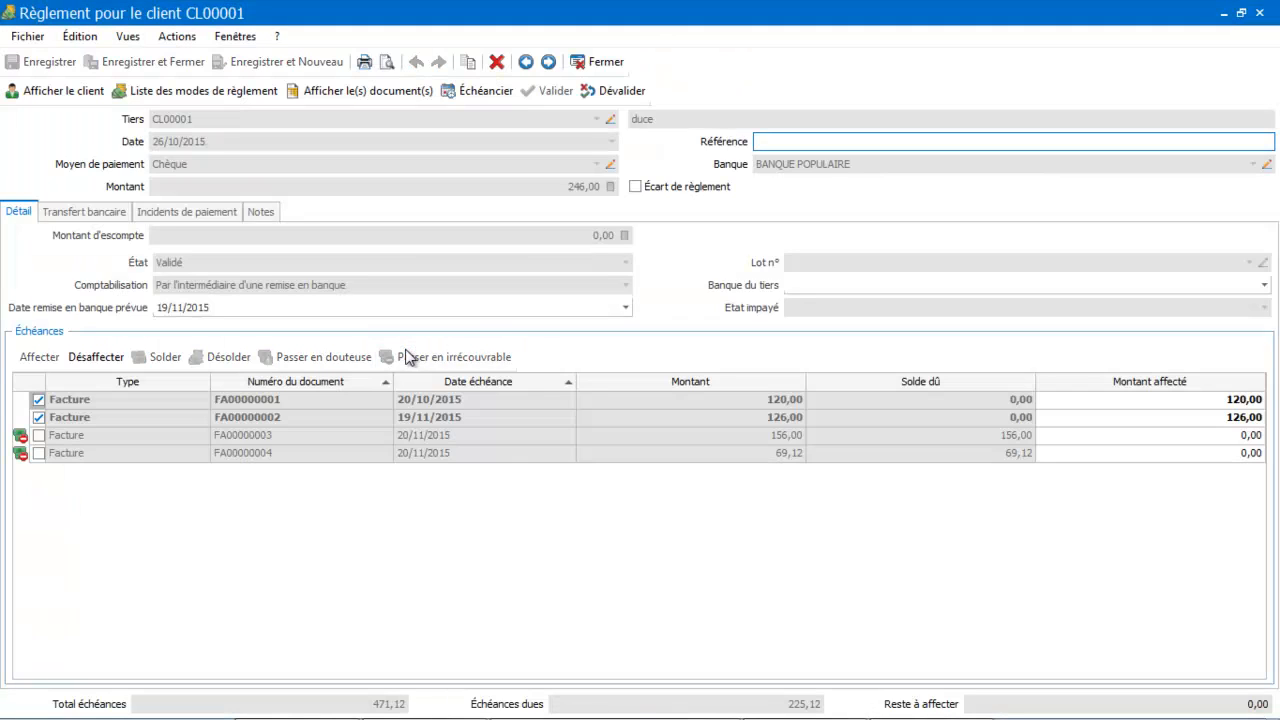
left_click(184, 212)
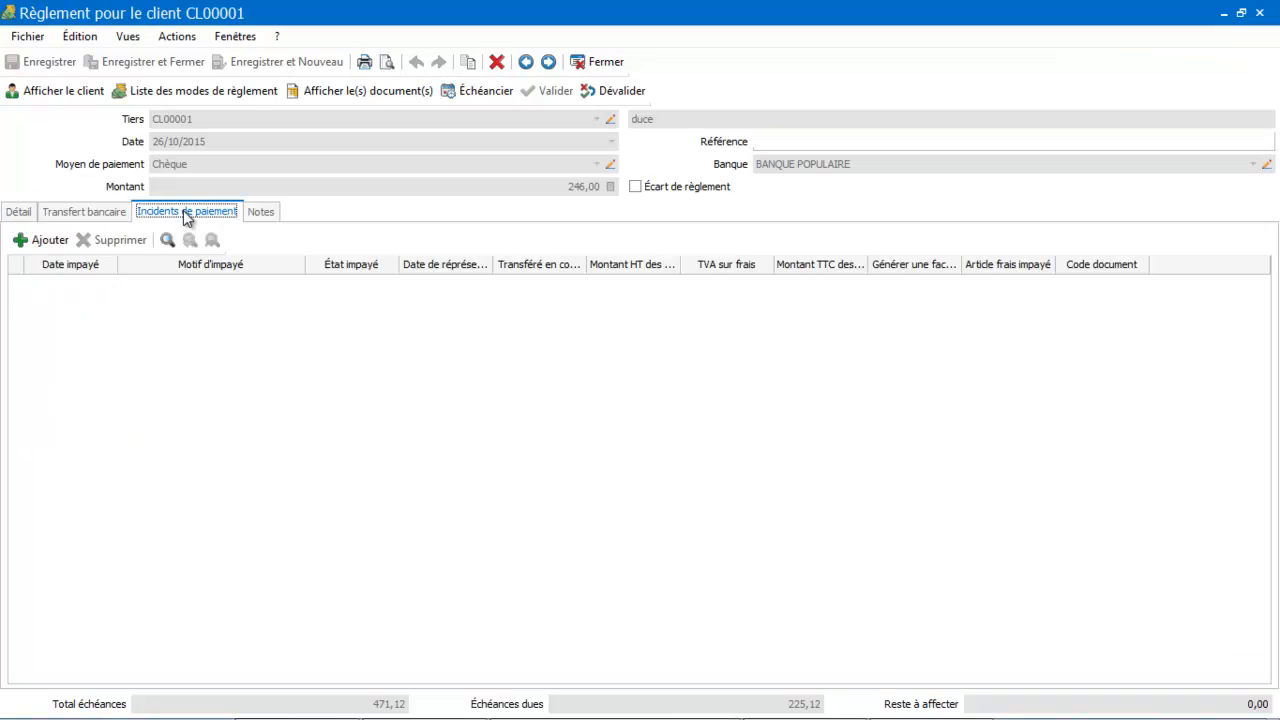
left_click(45, 245)
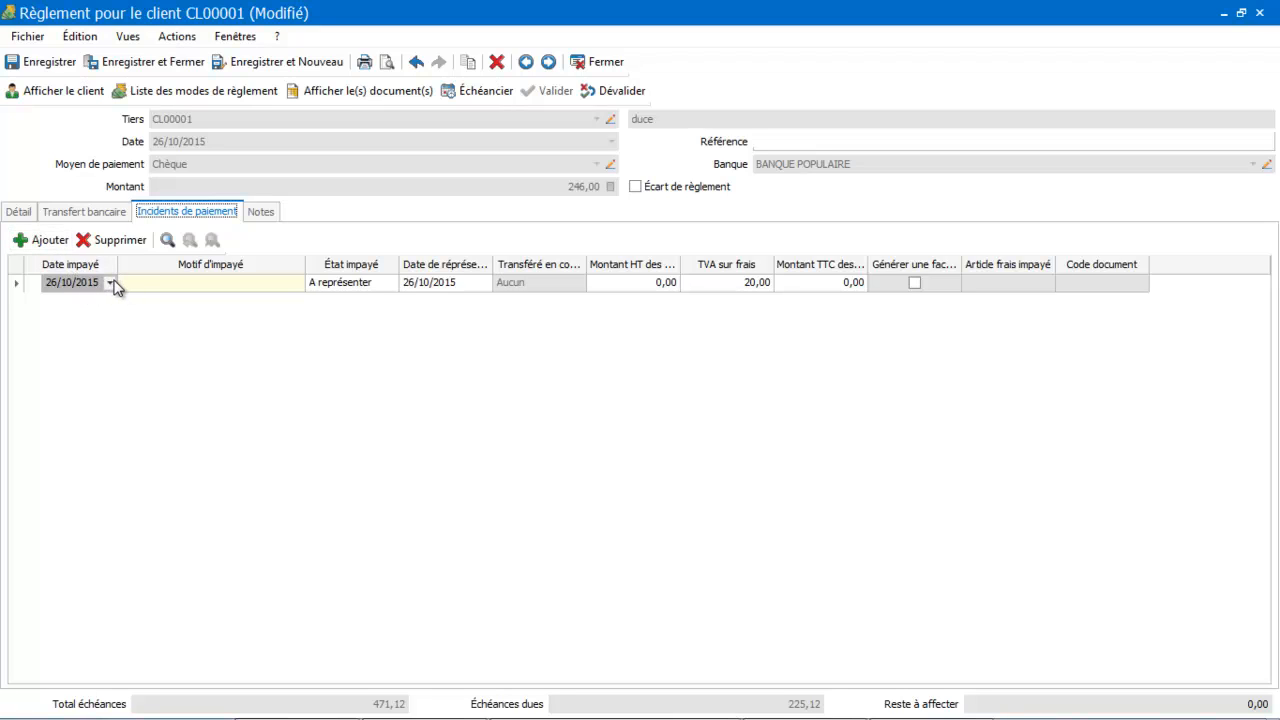
- Set the incident's reason to Compte indisponible and its unpaid status to Définitif
left_click(249, 284)
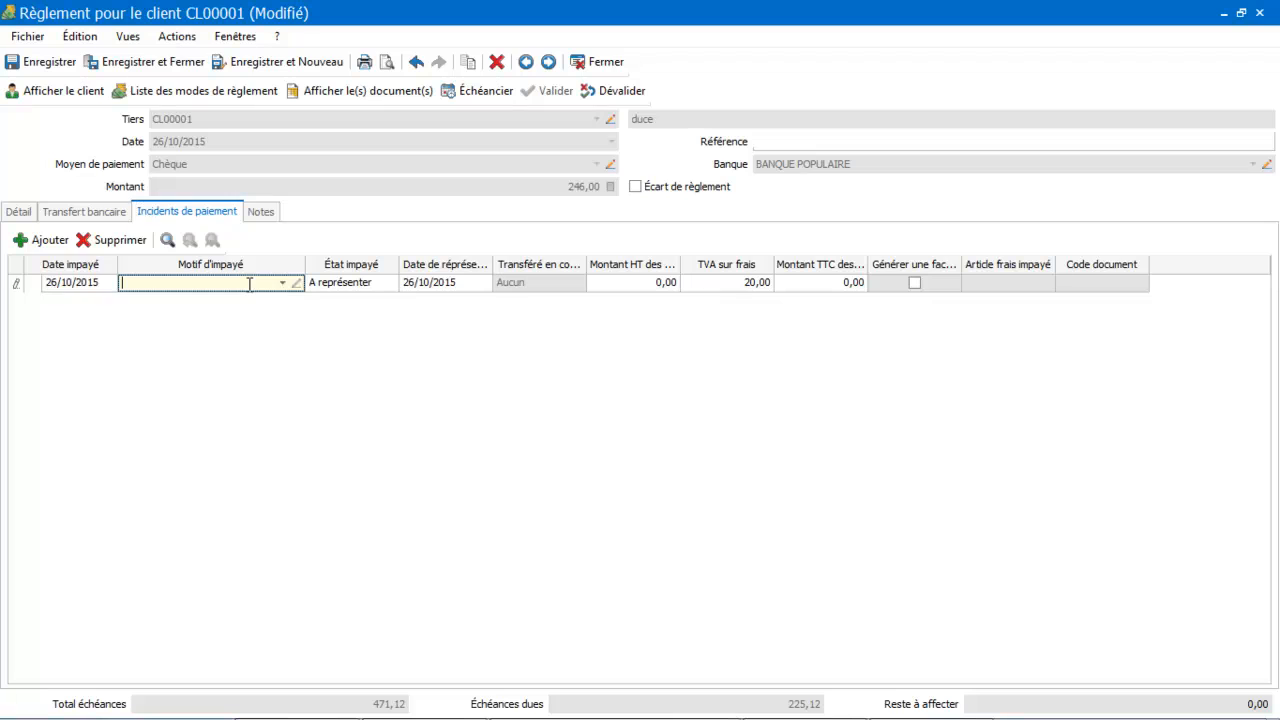
left_click(283, 283)
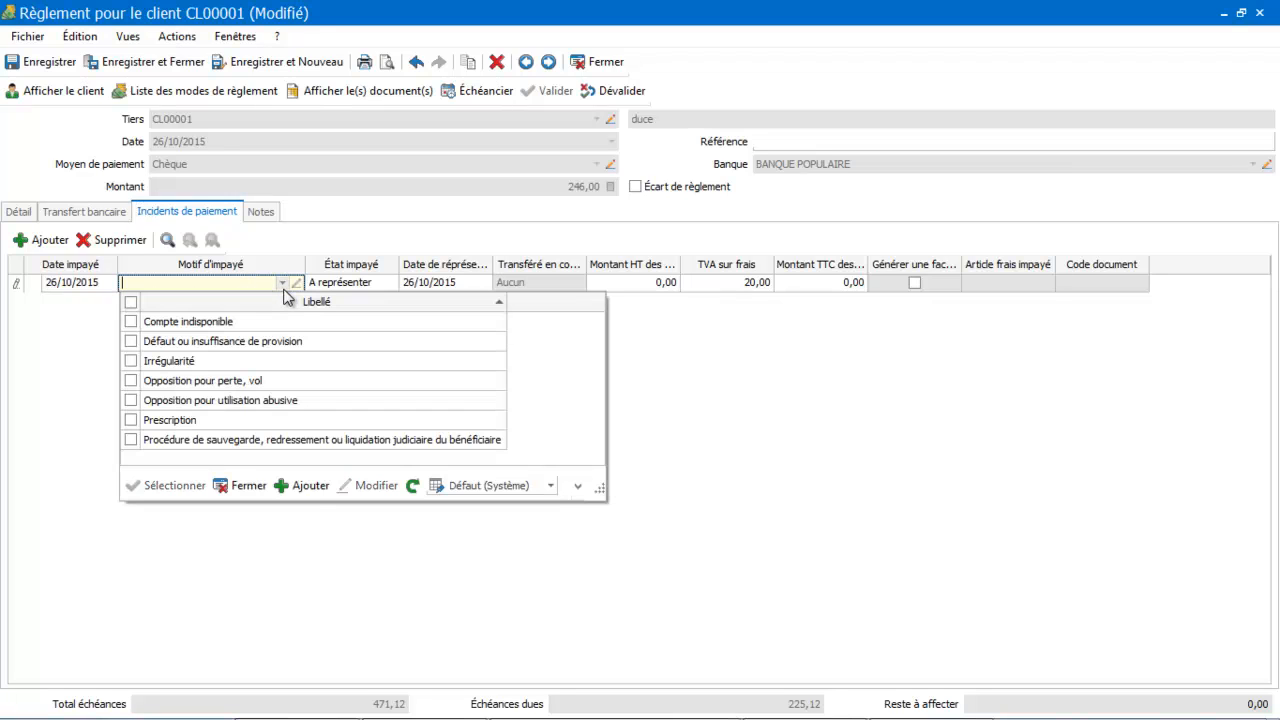
double_click(182, 322)
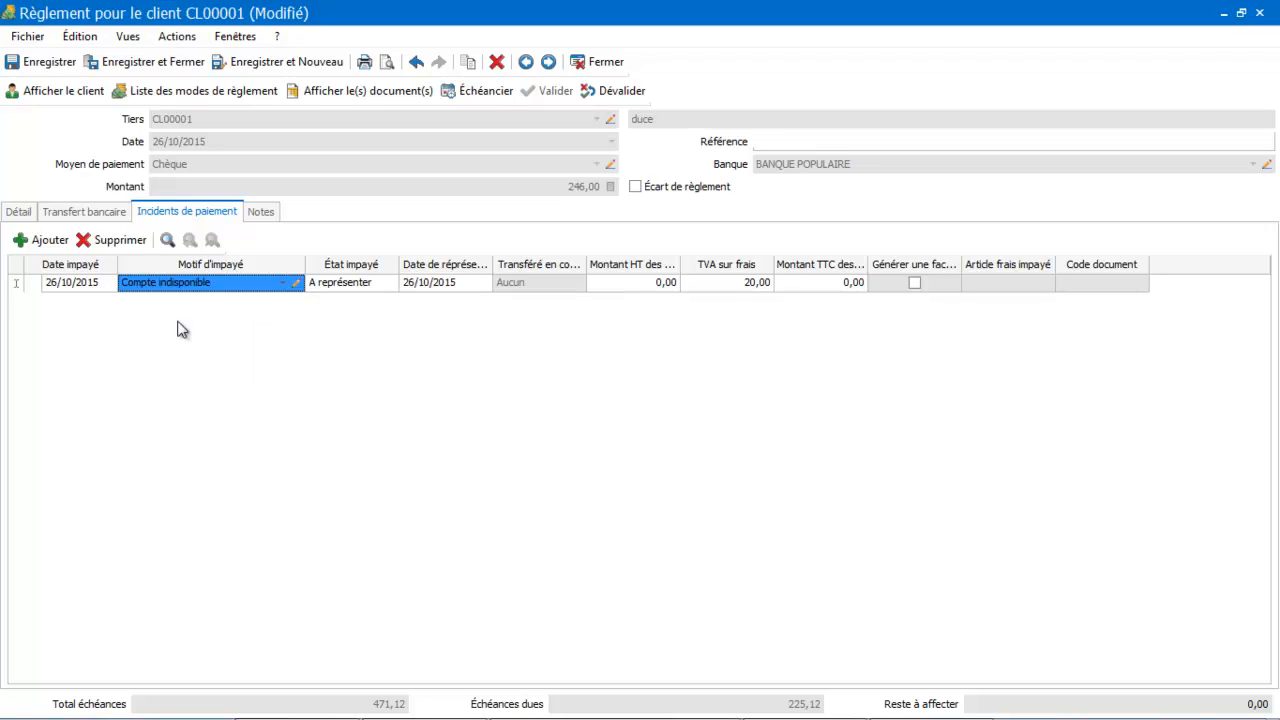
left_click(389, 284)
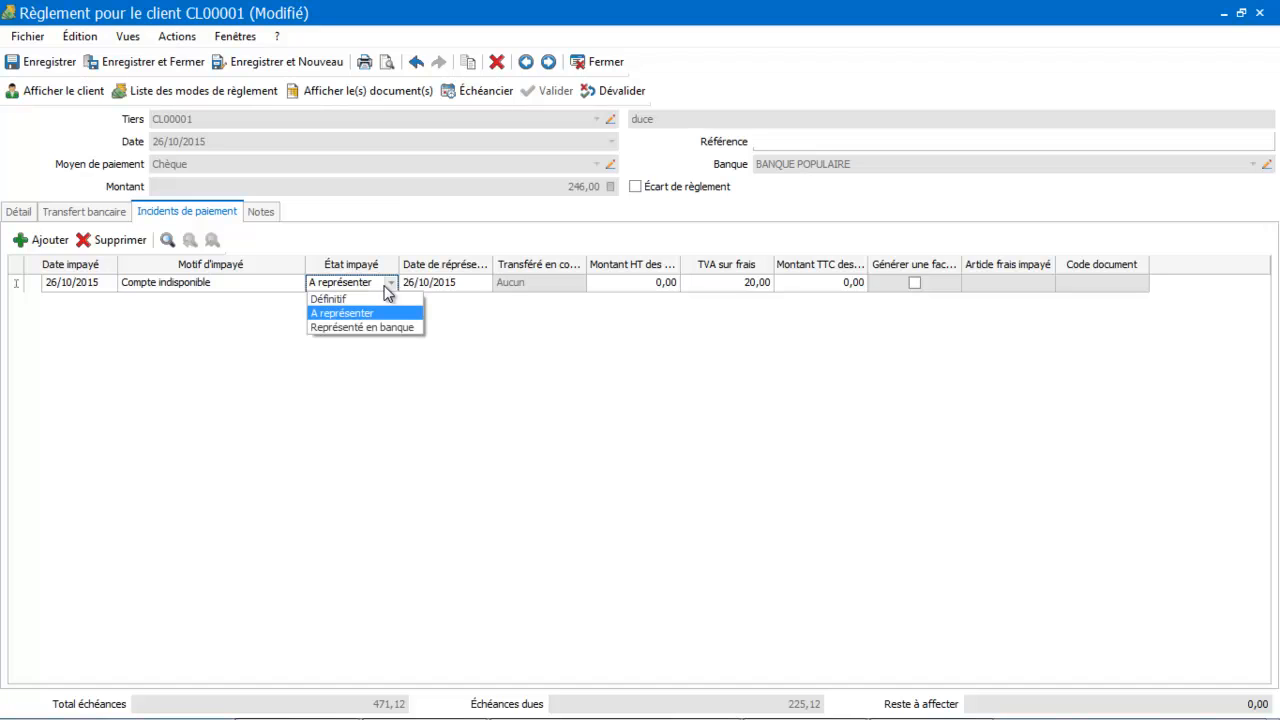
left_click(330, 299)
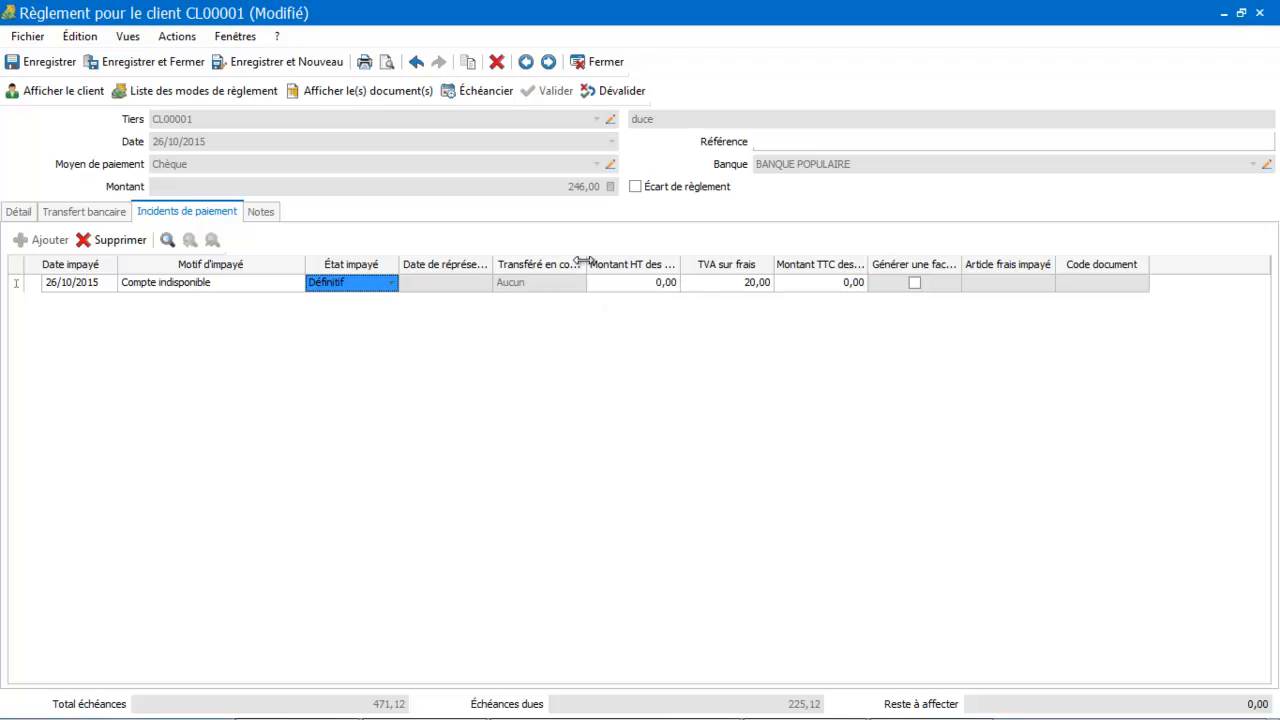
- Widen the accounting transfer and fee amount columns, and set the incident's Montant HT des frais to 15,00
left_click_drag(586, 261, 632, 264)
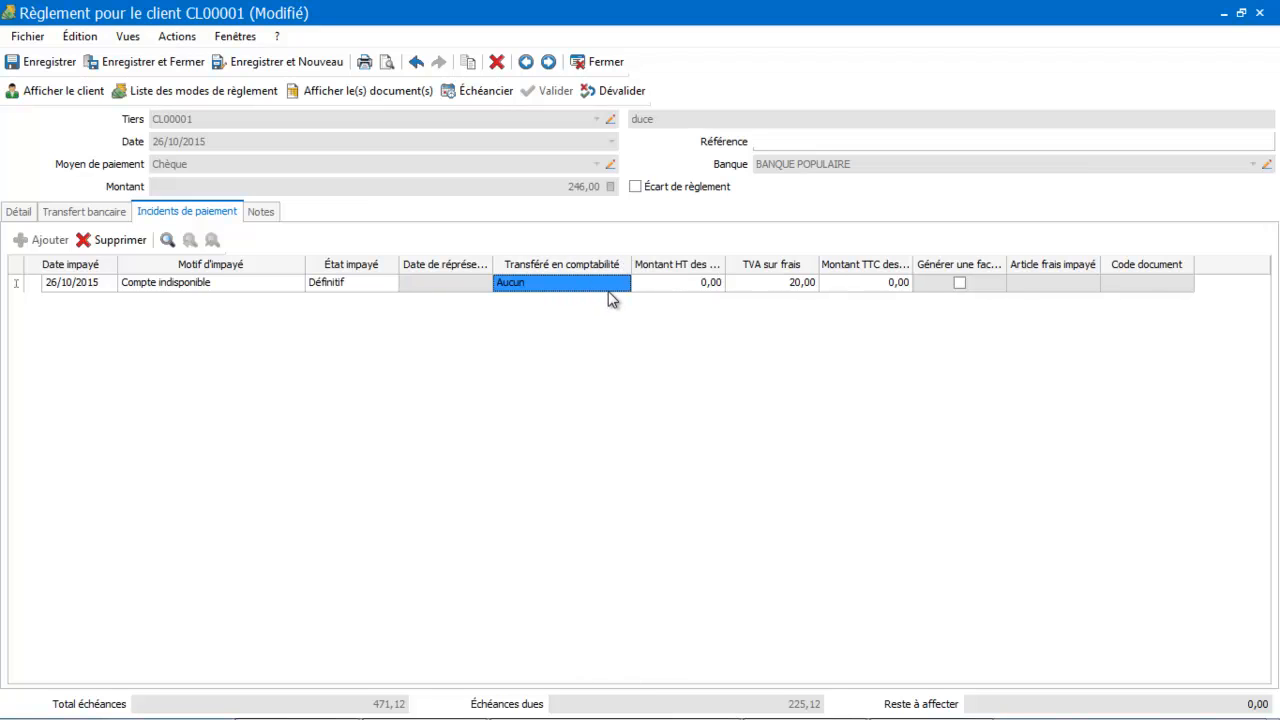
left_click(672, 283)
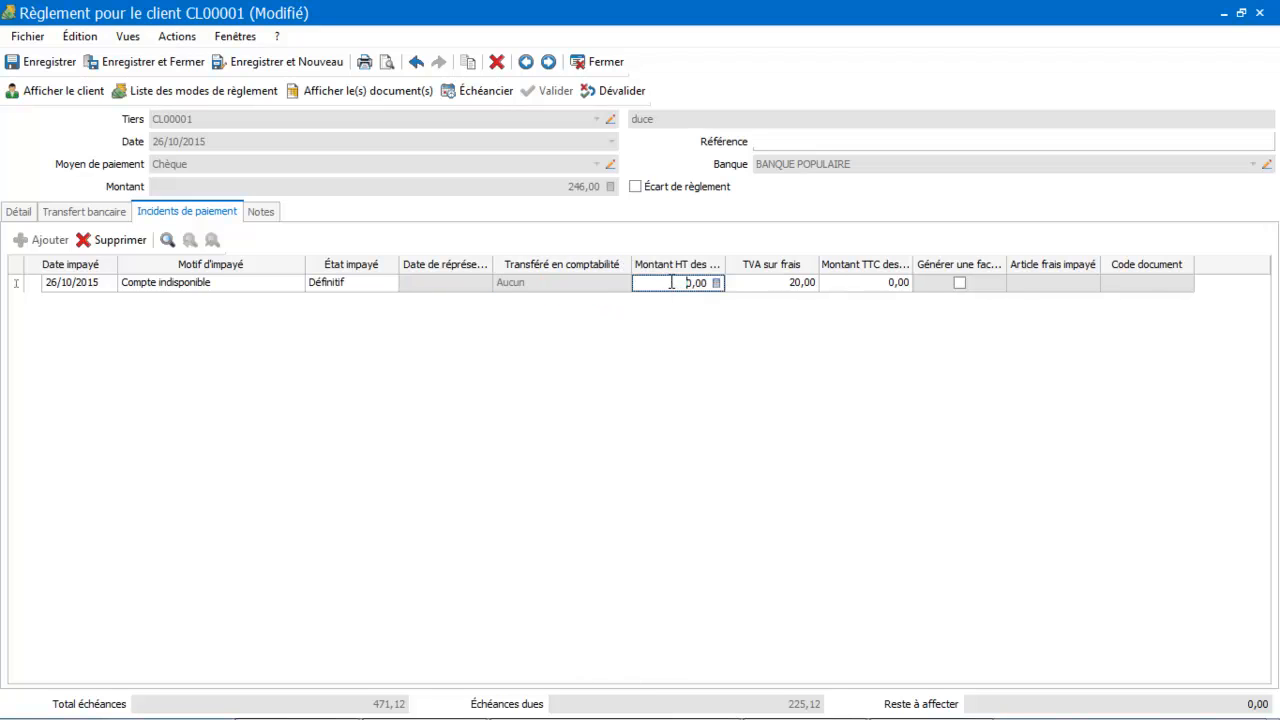
double_click(672, 282)
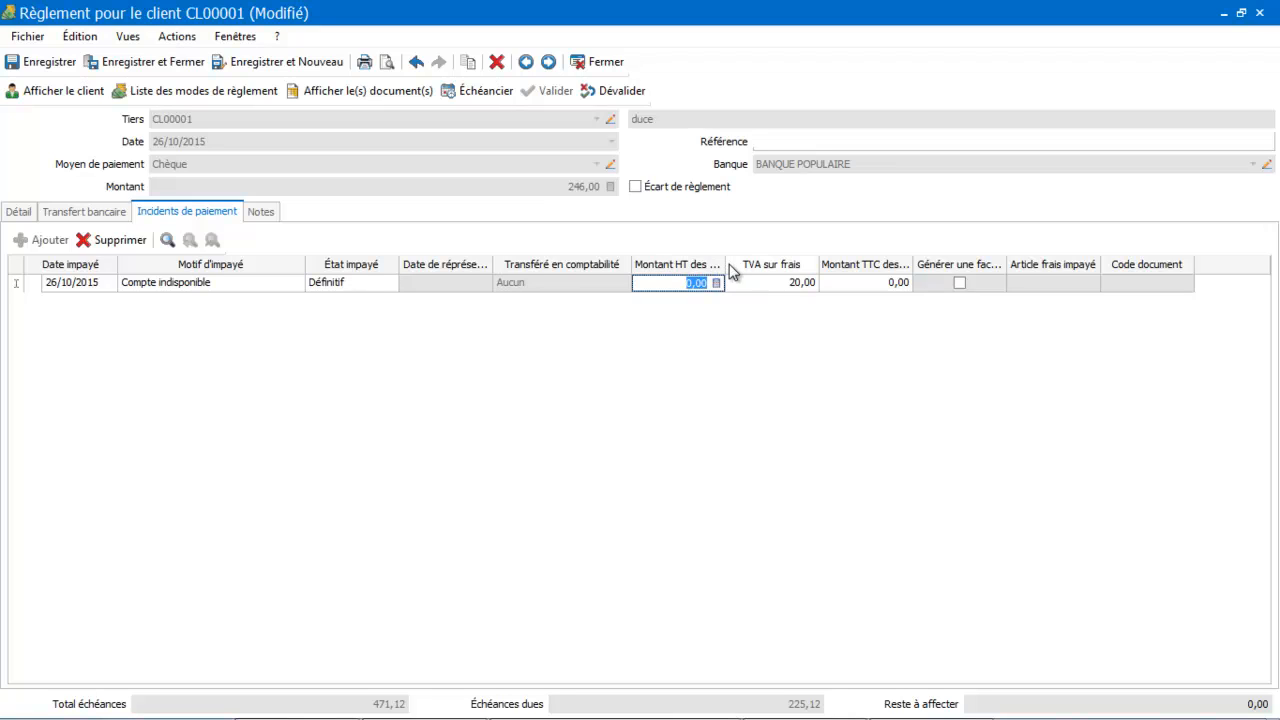
left_click_drag(724, 264, 824, 265)
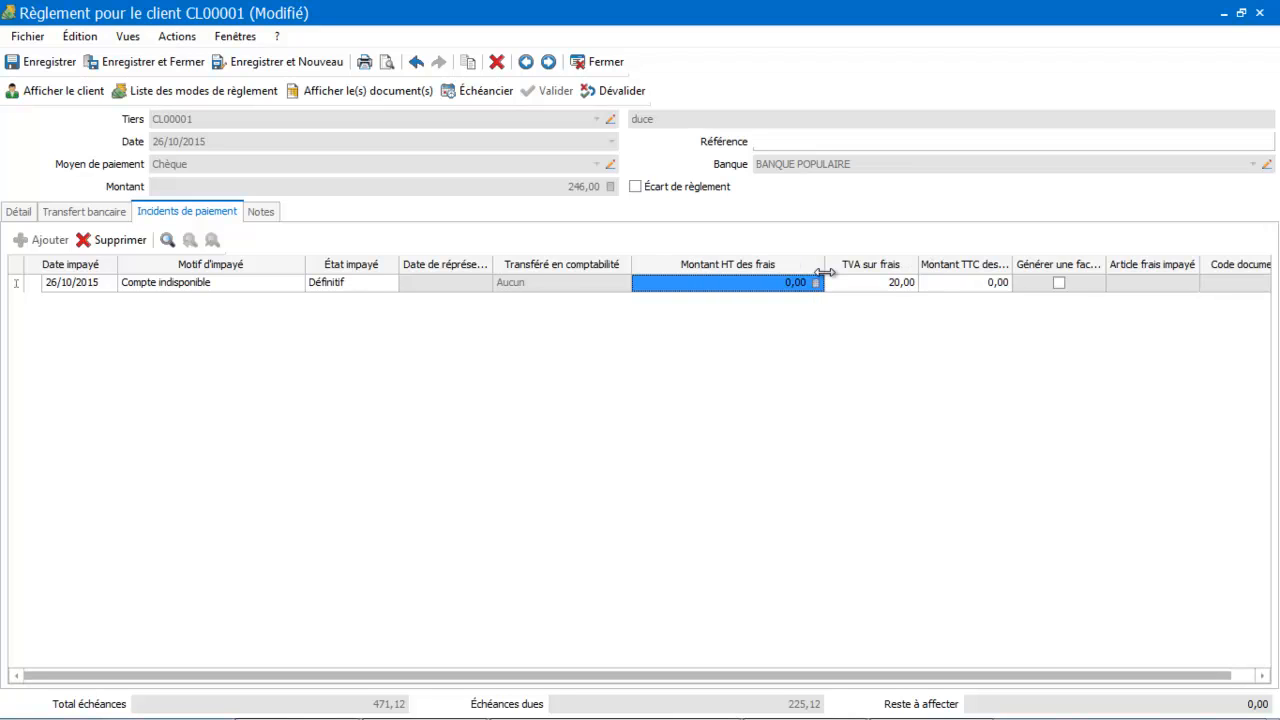
double_click(735, 287)
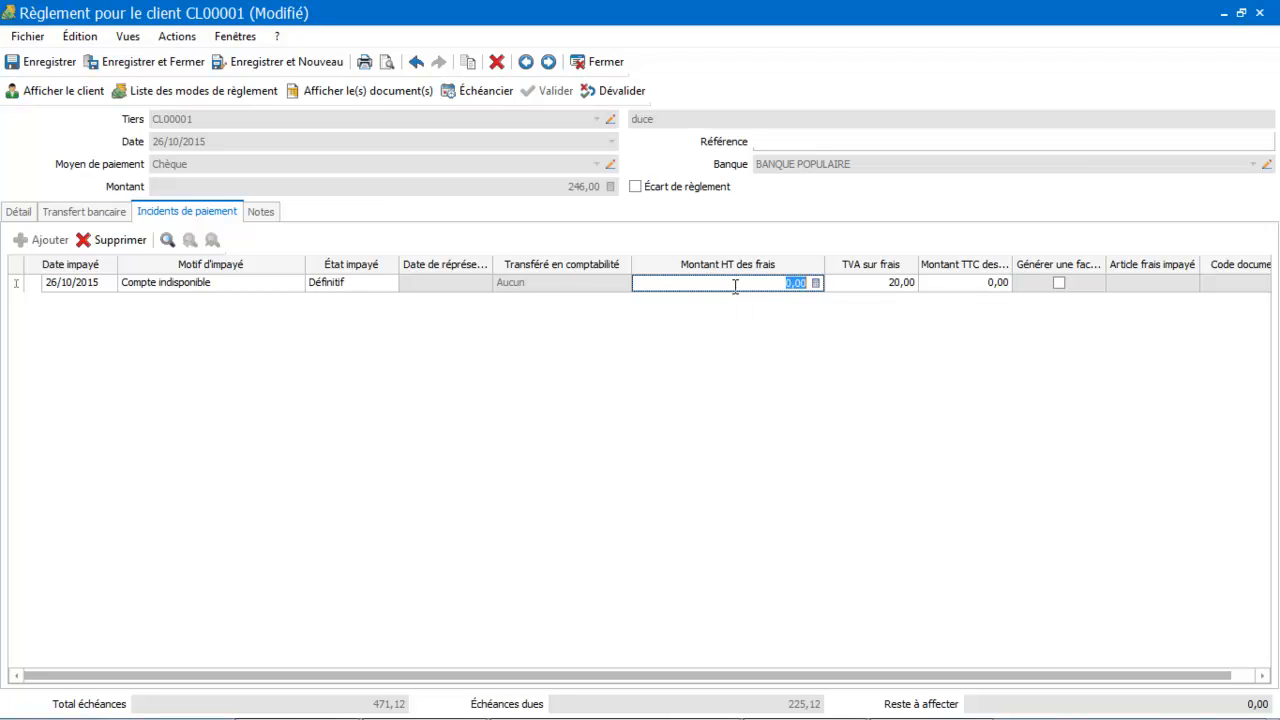
type("15")
key("Tab")
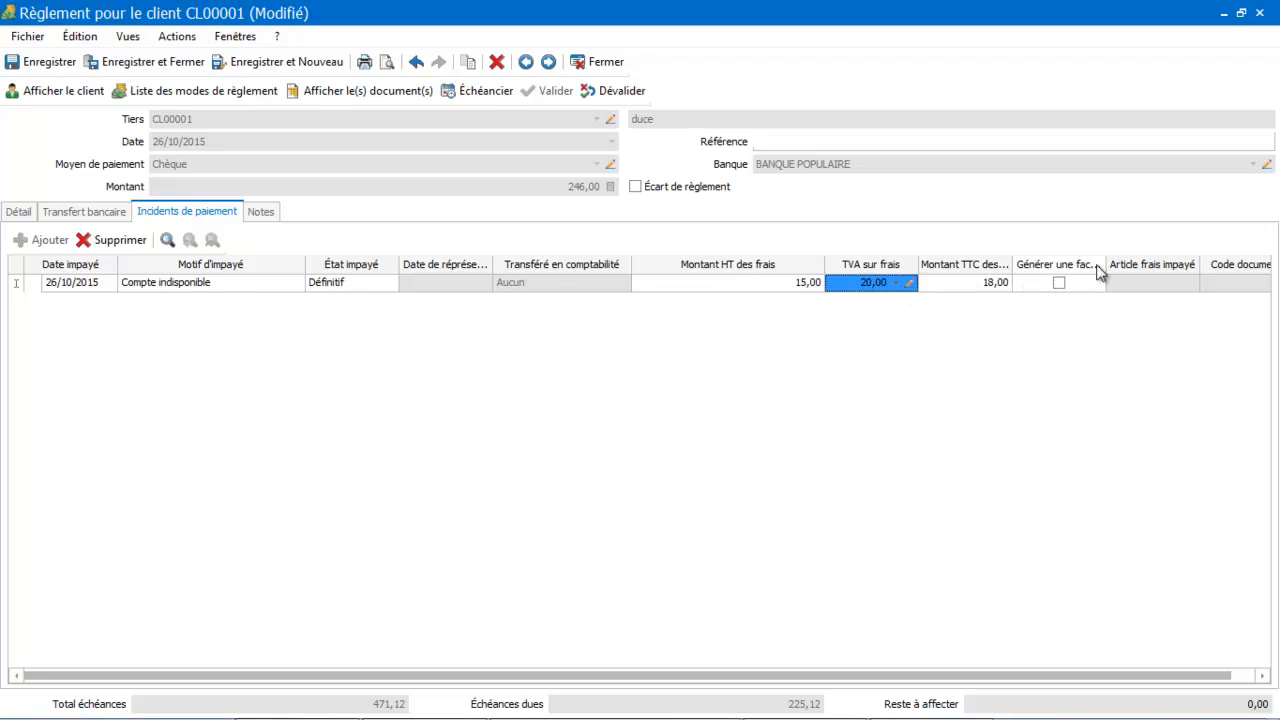
- Enable generating a fee invoice for the incident and check the available unpaid-fee articles without choosing one
left_click_drag(1107, 264, 1179, 264)
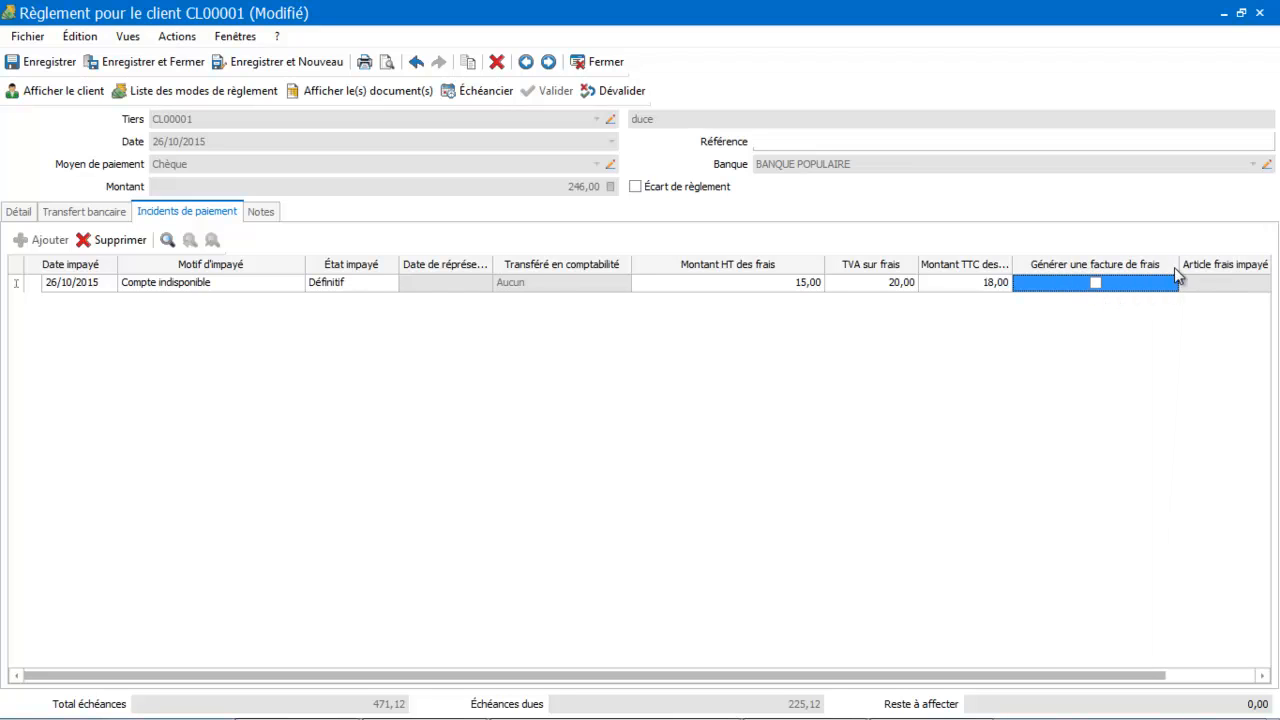
left_click(1096, 284)
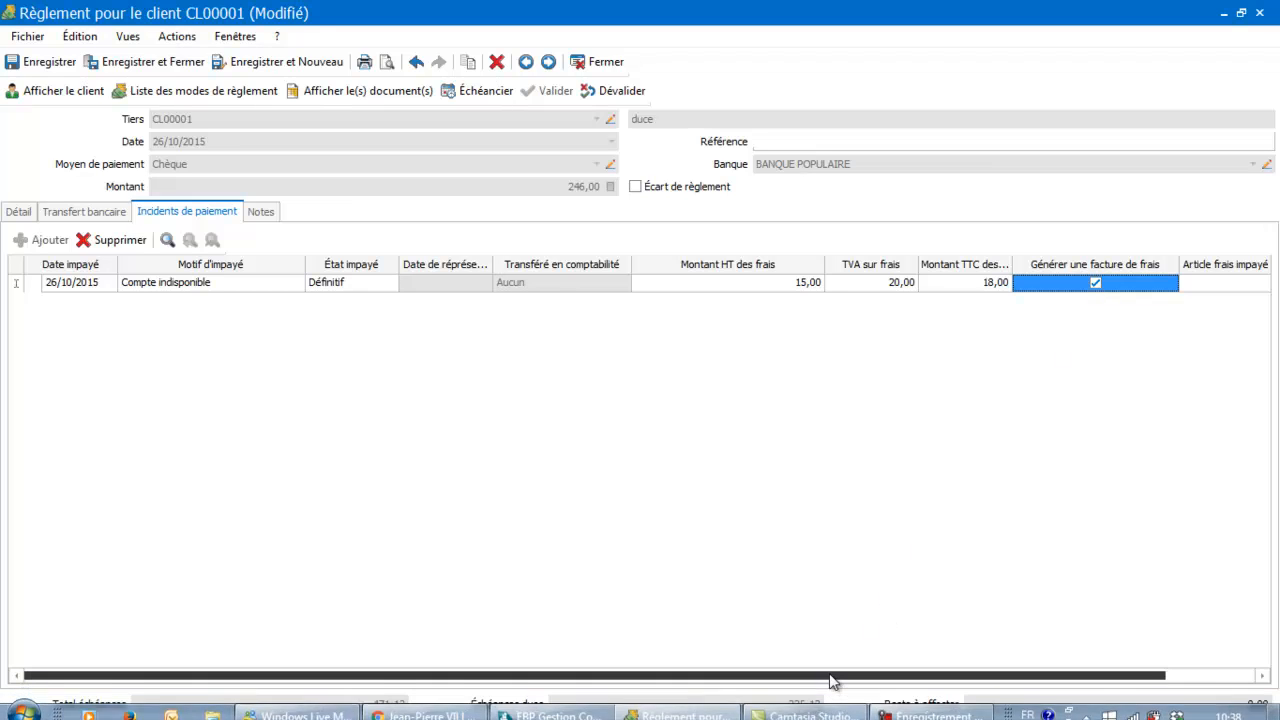
left_click_drag(829, 677, 960, 681)
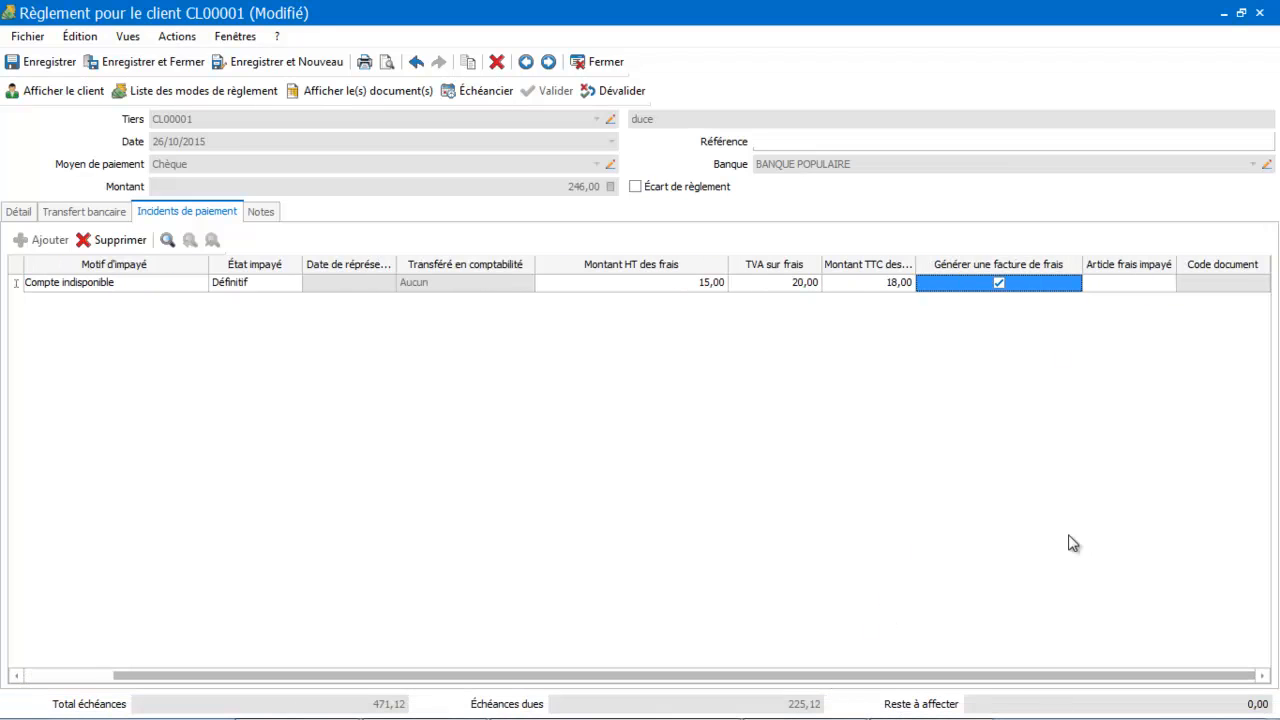
left_click(1122, 286)
left_click(1151, 285)
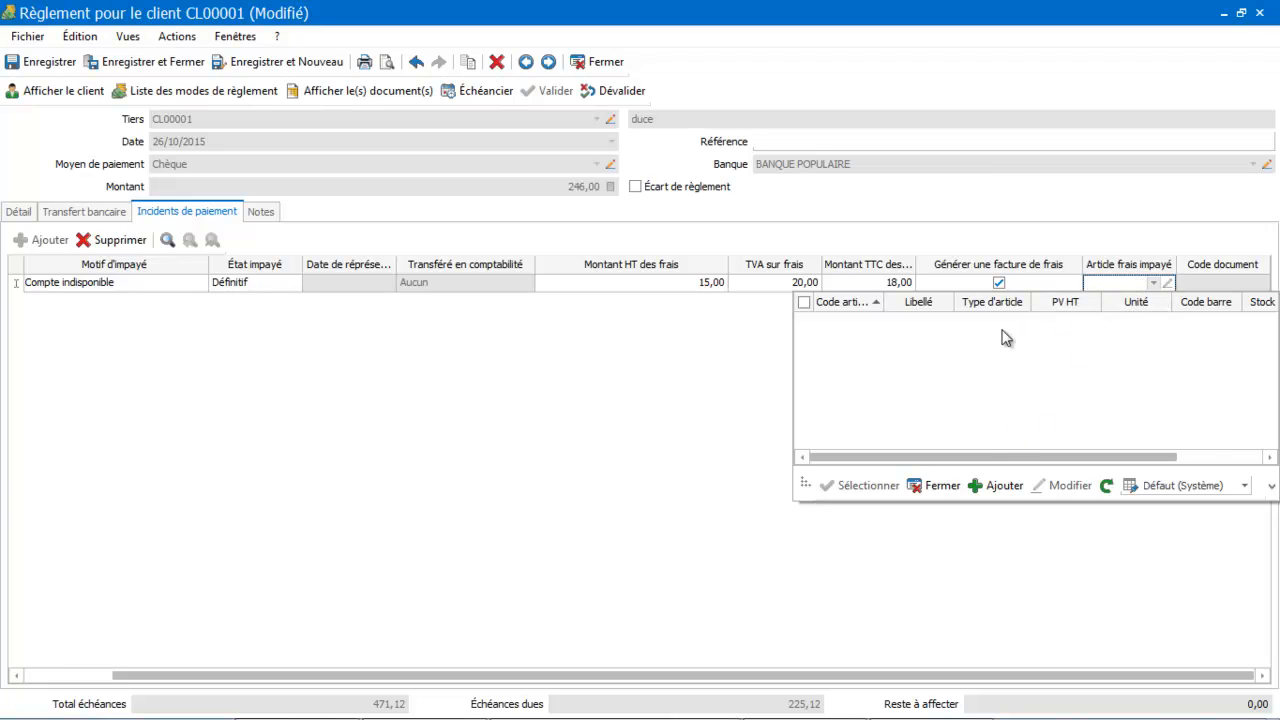
left_click(656, 393)
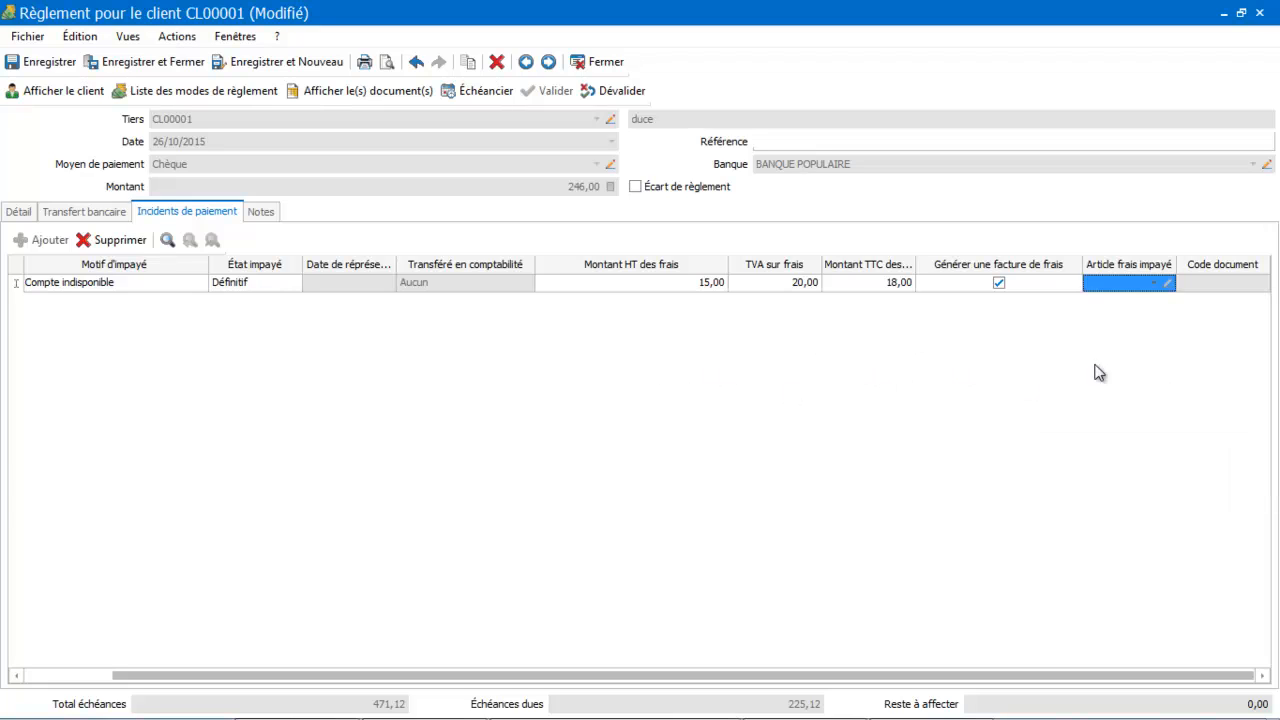
- Save the payment, marking all due dates it settled as irrecoverable and putting the customer in payment default
left_click(44, 65)
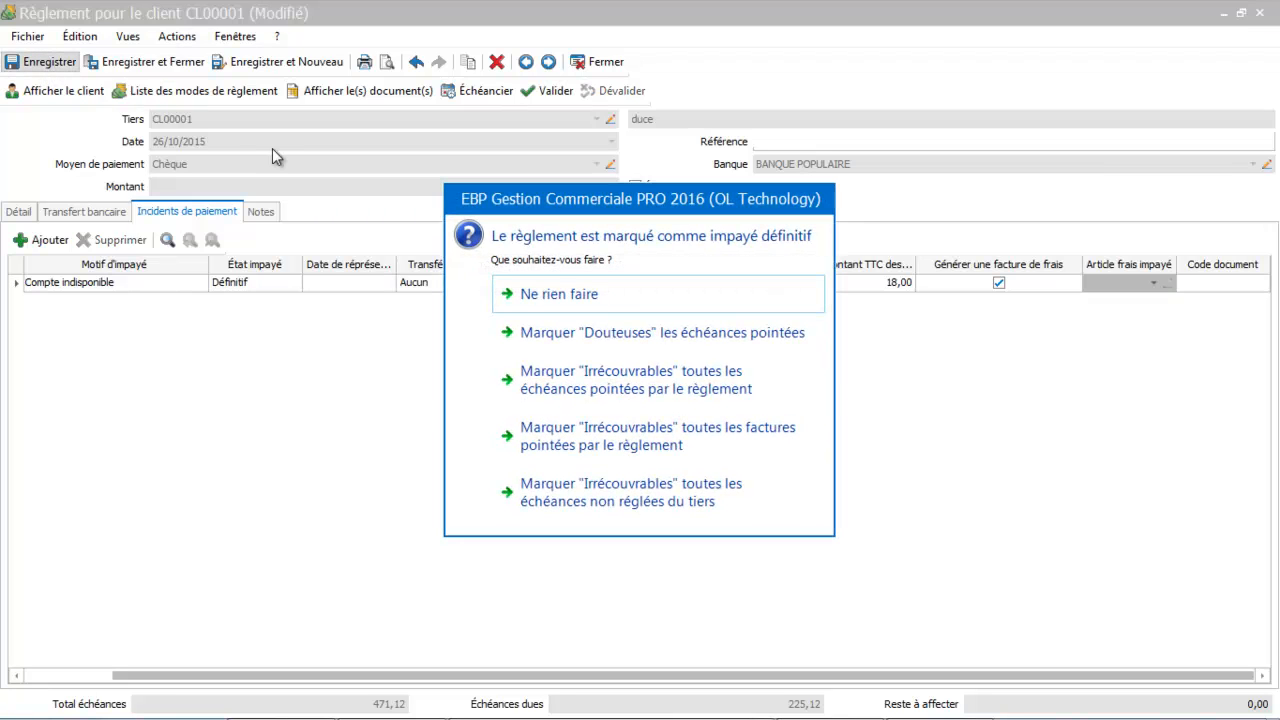
left_click(591, 379)
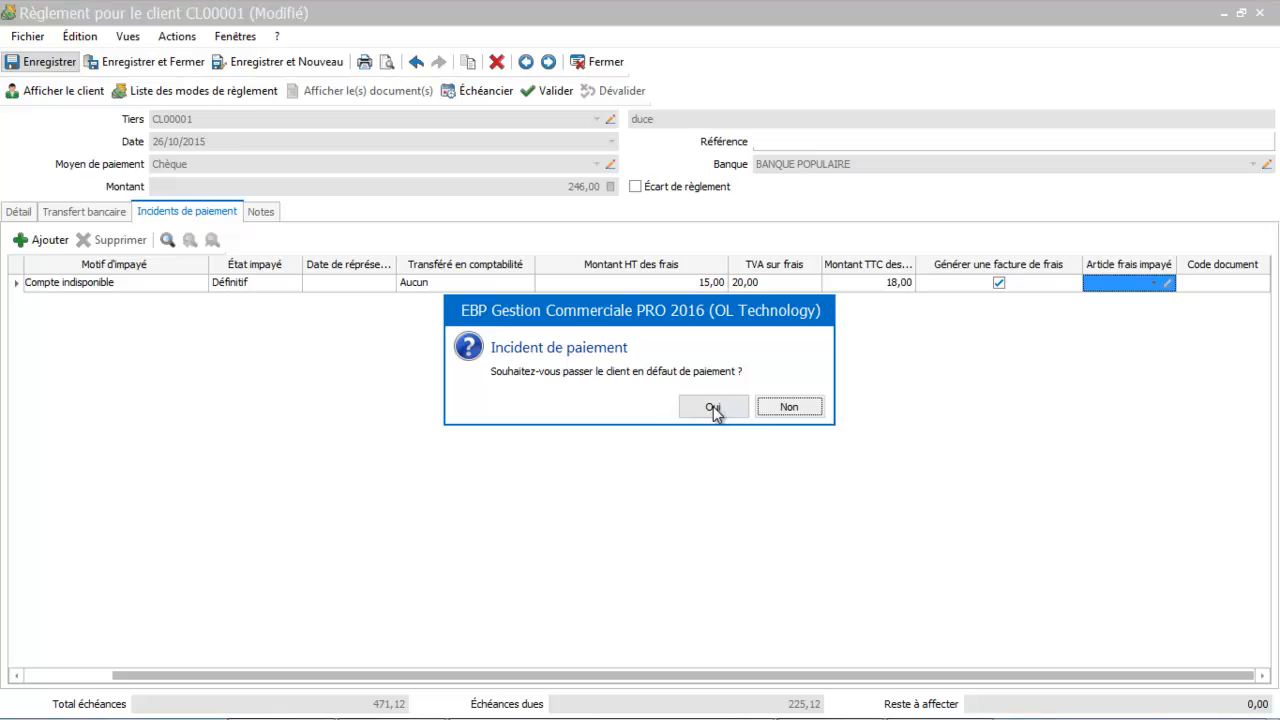
left_click(713, 408)
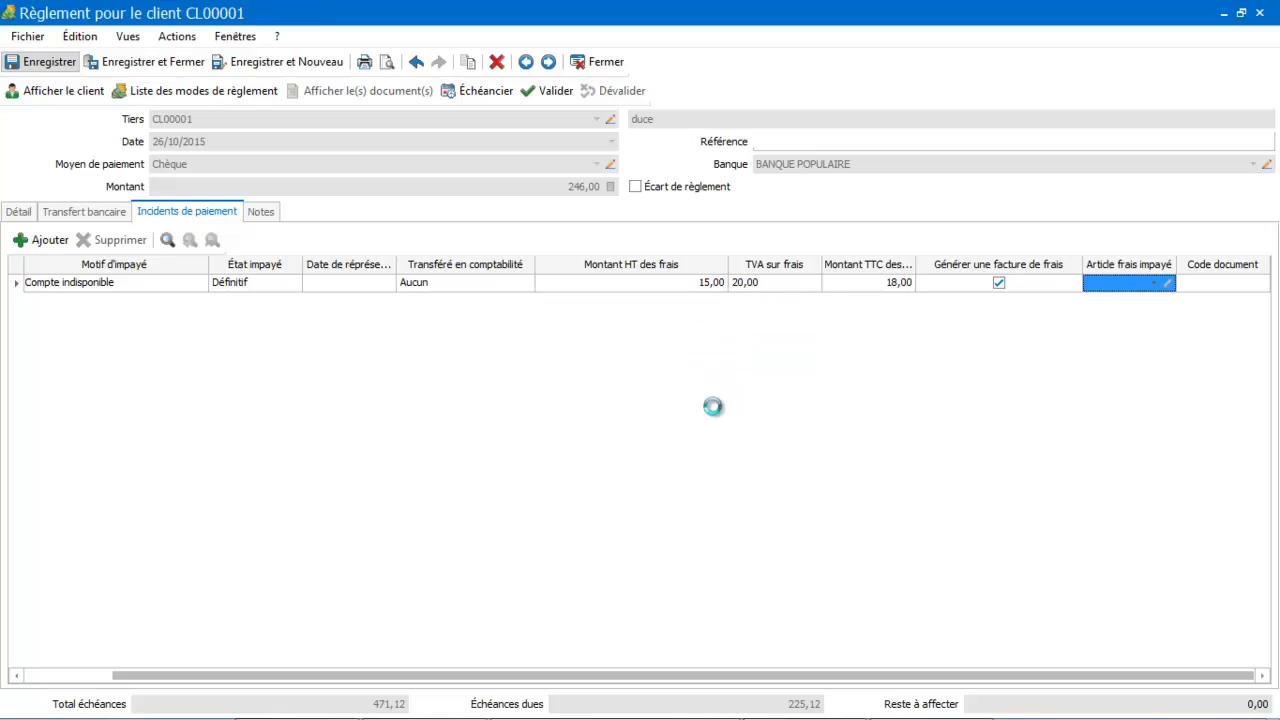
- Check the due dates in the 246,00 payment's details, save and close it, and select the Prélèvement SEPA payment
left_click(20, 212)
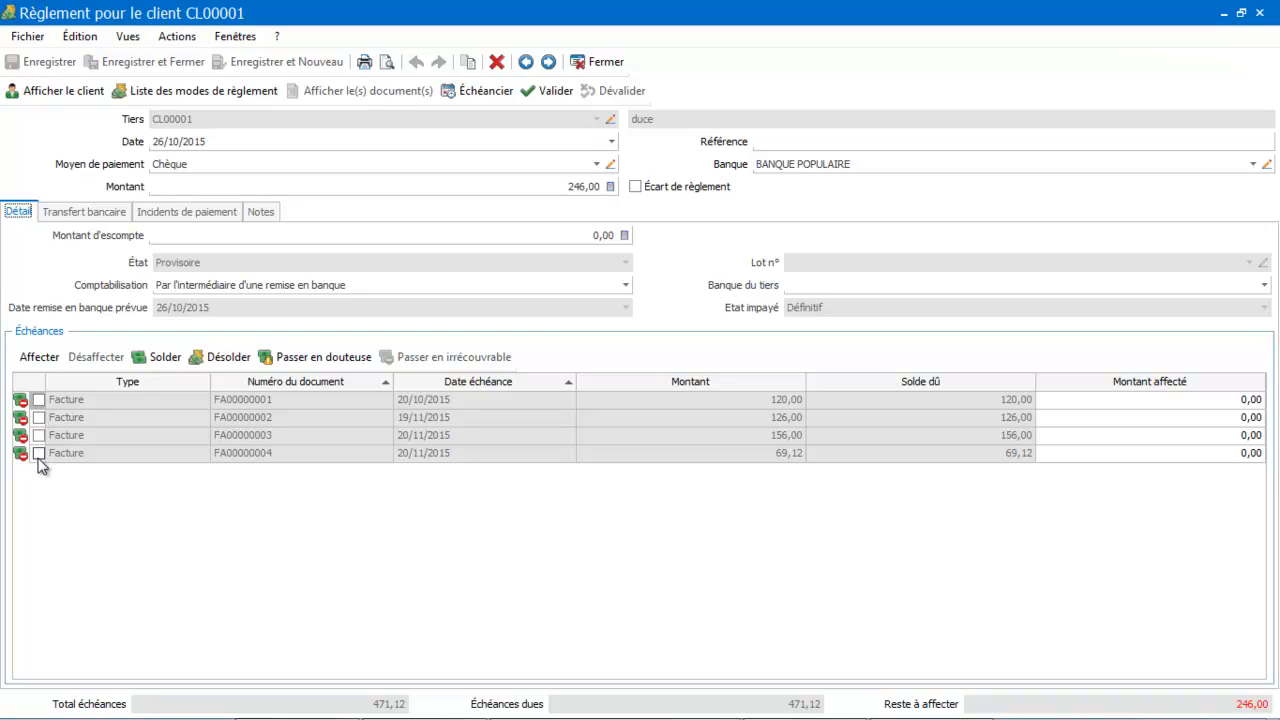
left_click(38, 400)
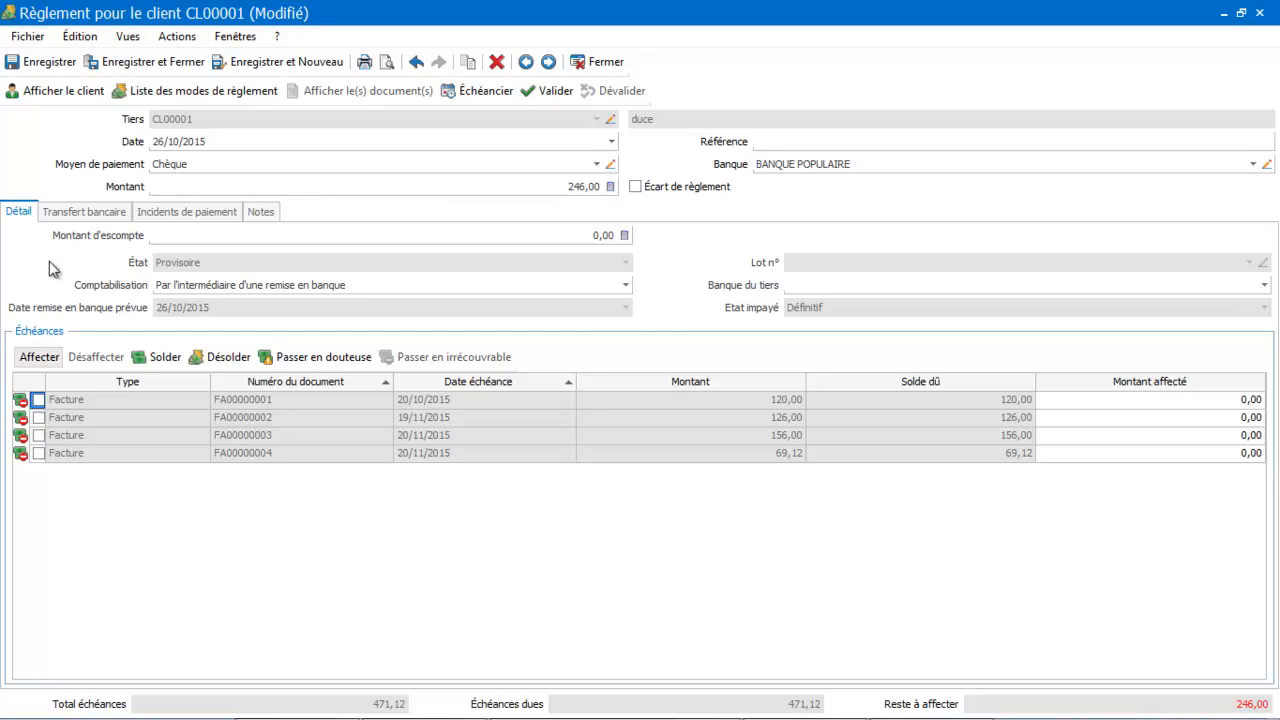
left_click(47, 63)
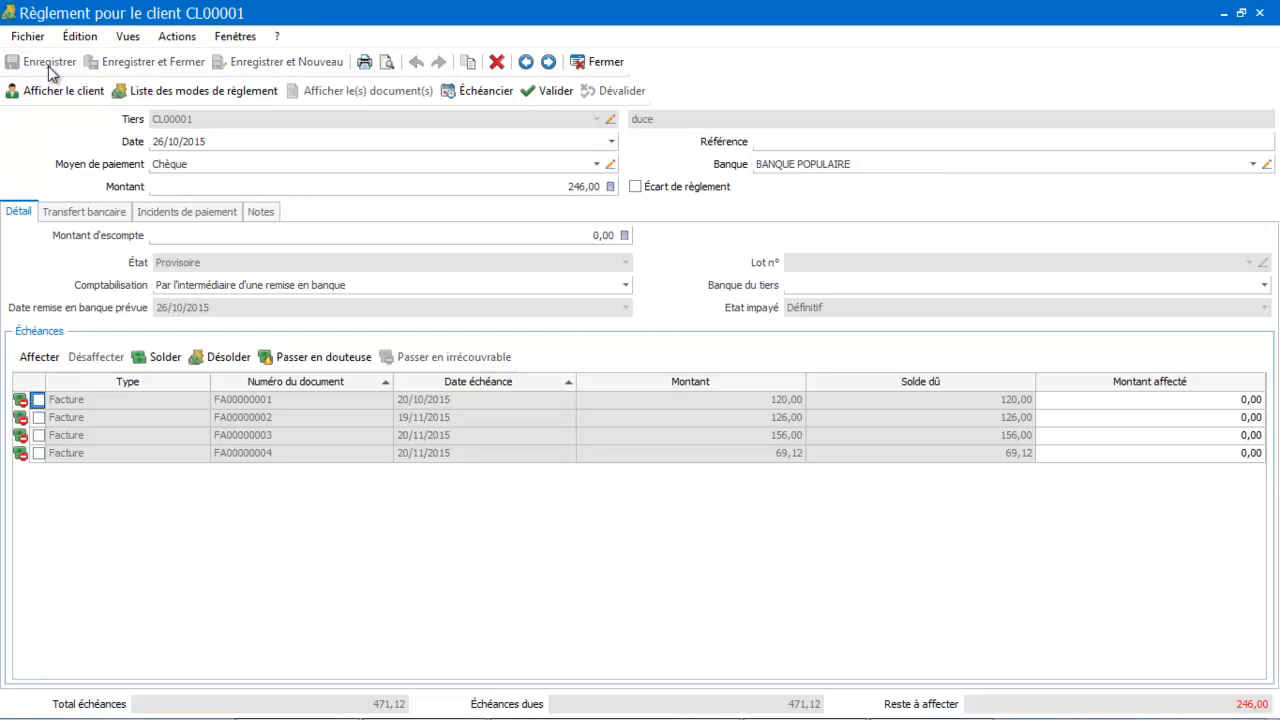
left_click(603, 62)
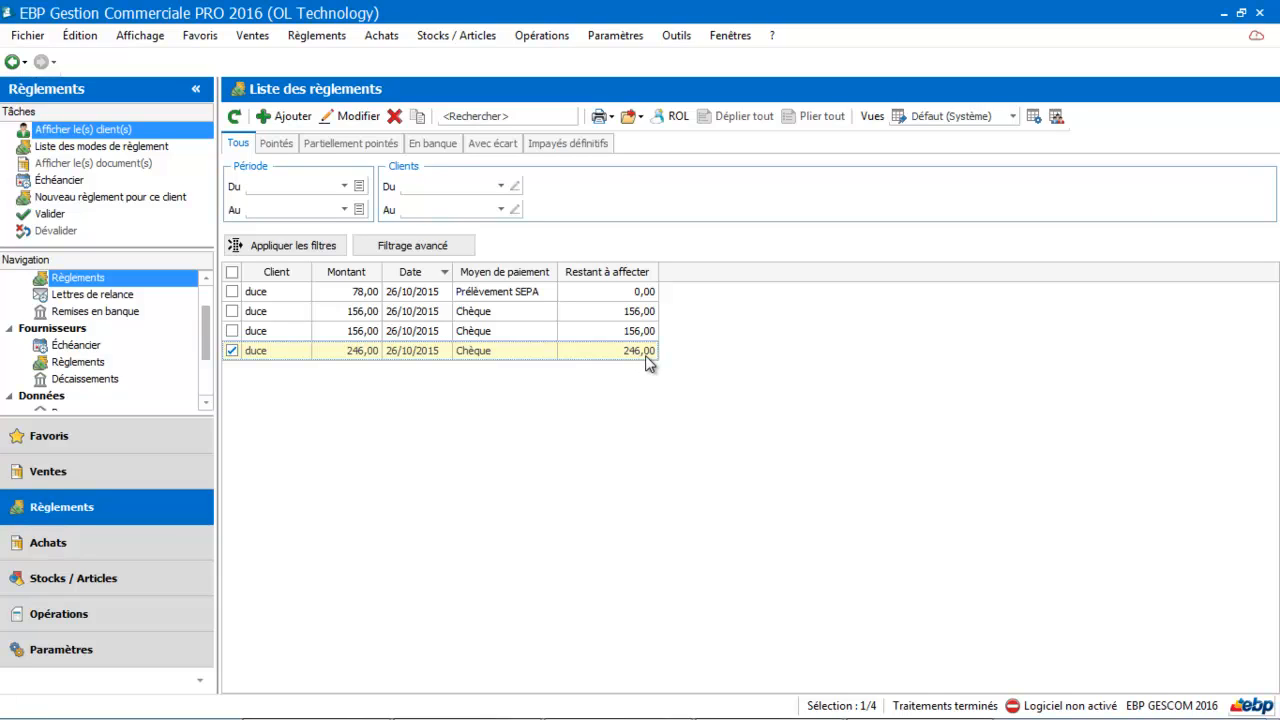
left_click(305, 291)
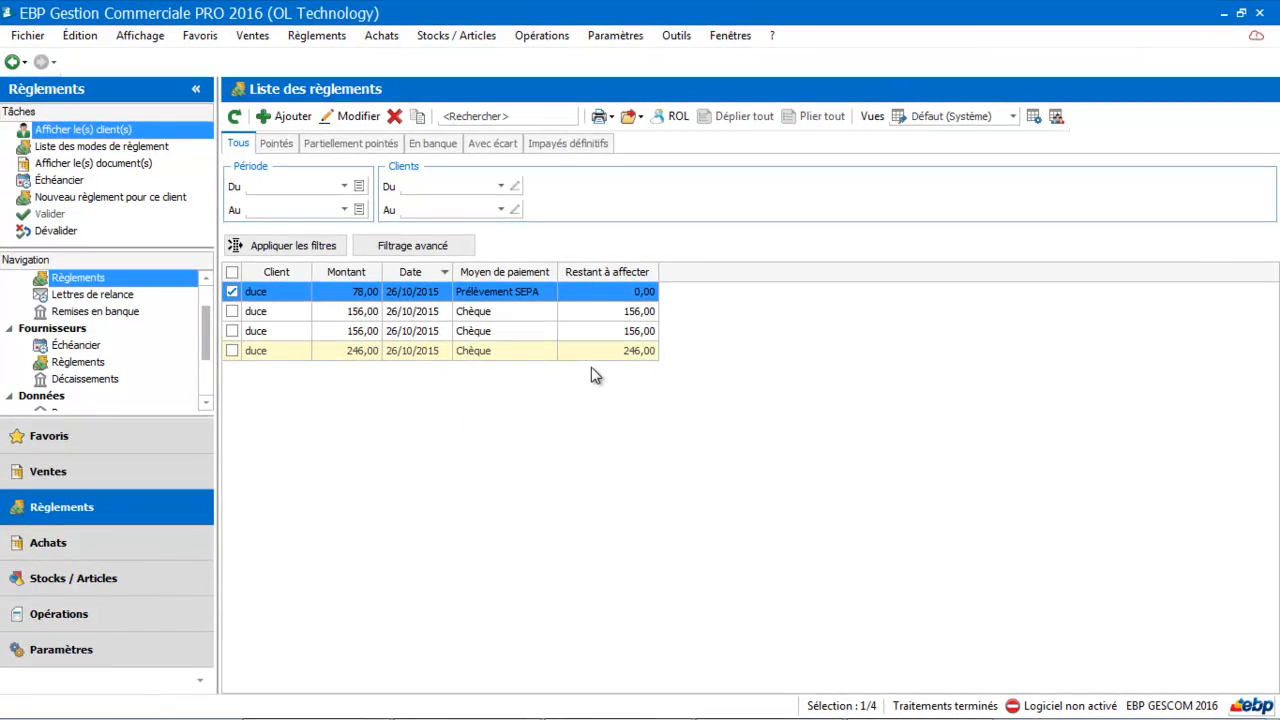
- Preview the Liste des écritures accounting transfer report with the document status set to Validées et provisoires
left_click(548, 35)
mouse_move(560, 330)
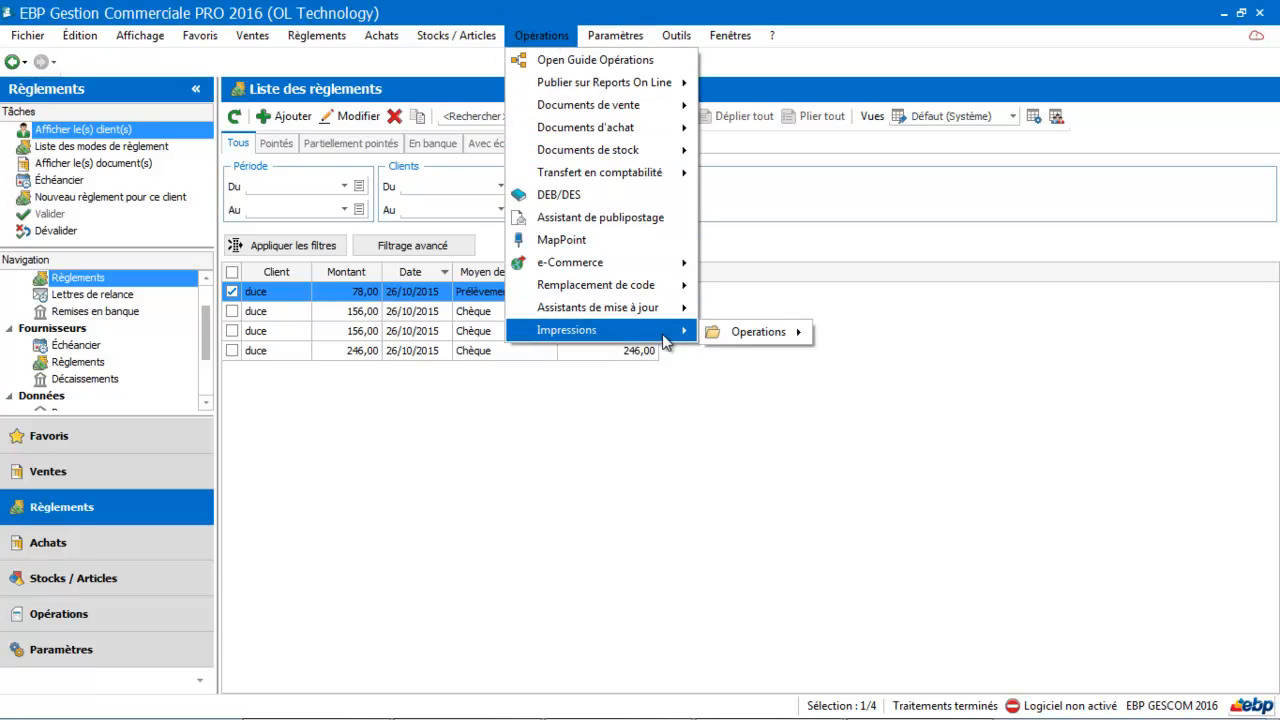
mouse_move(756, 342)
left_click(890, 333)
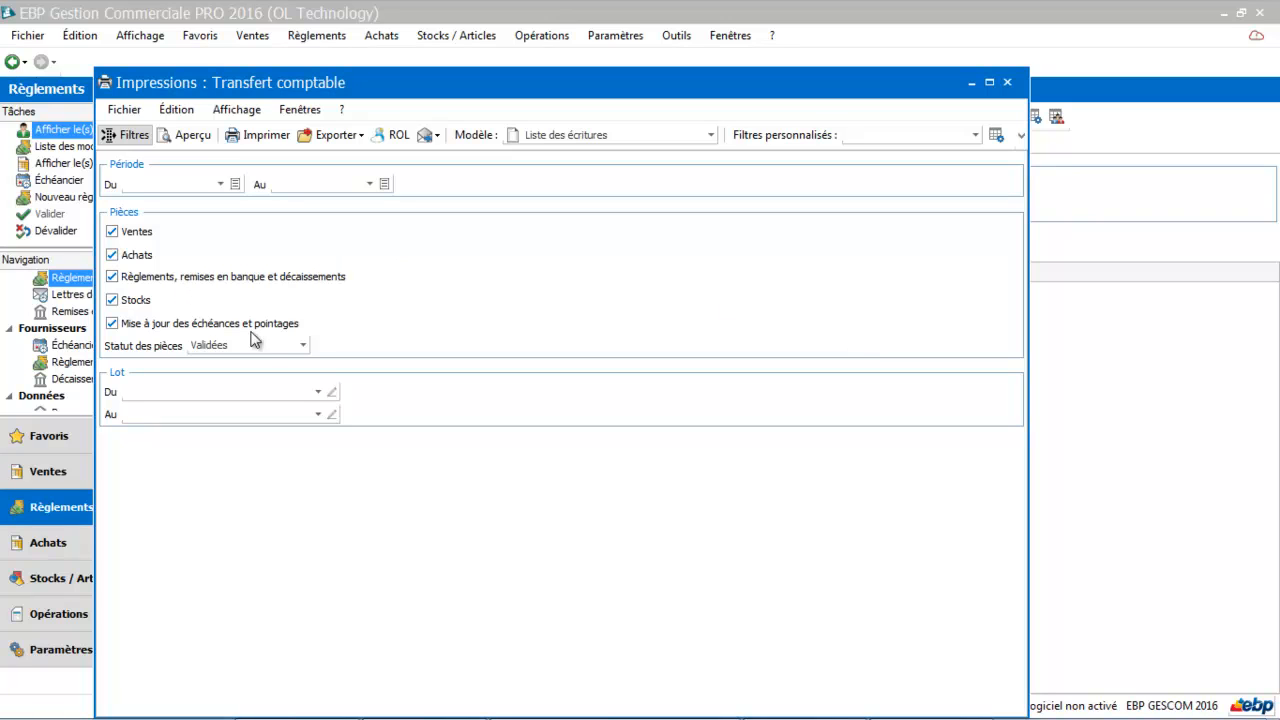
left_click(300, 345)
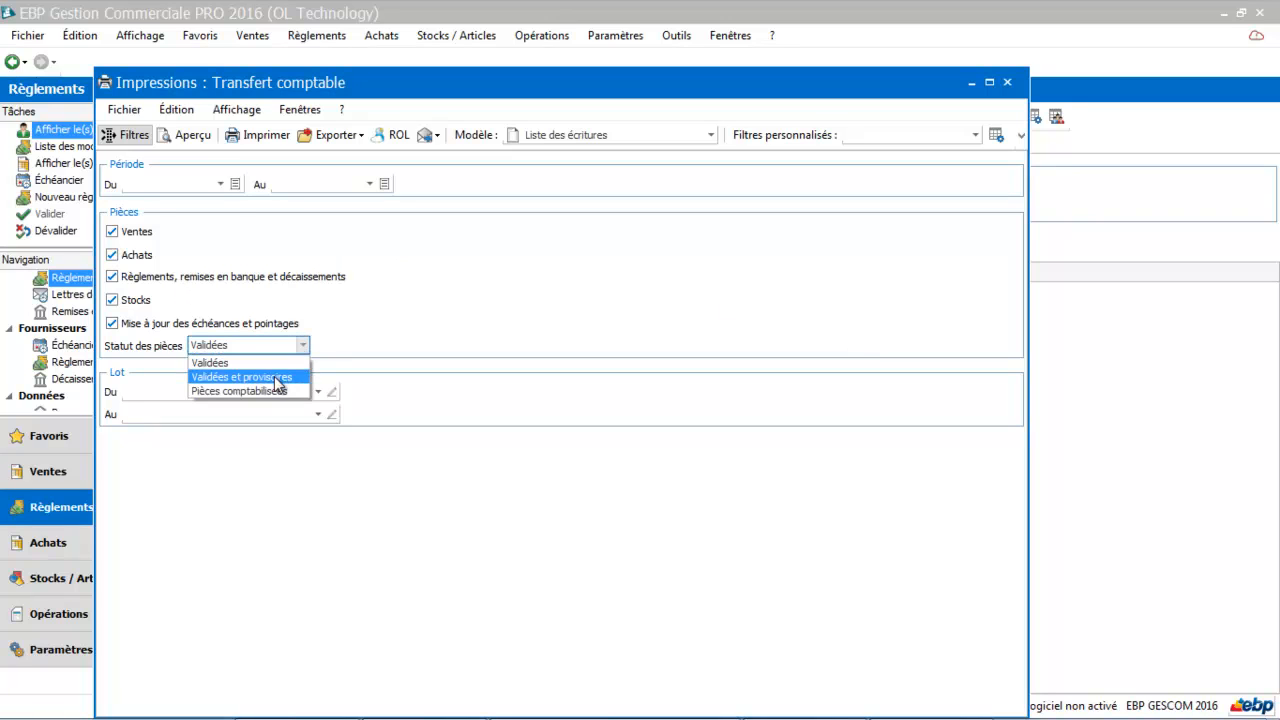
left_click(278, 377)
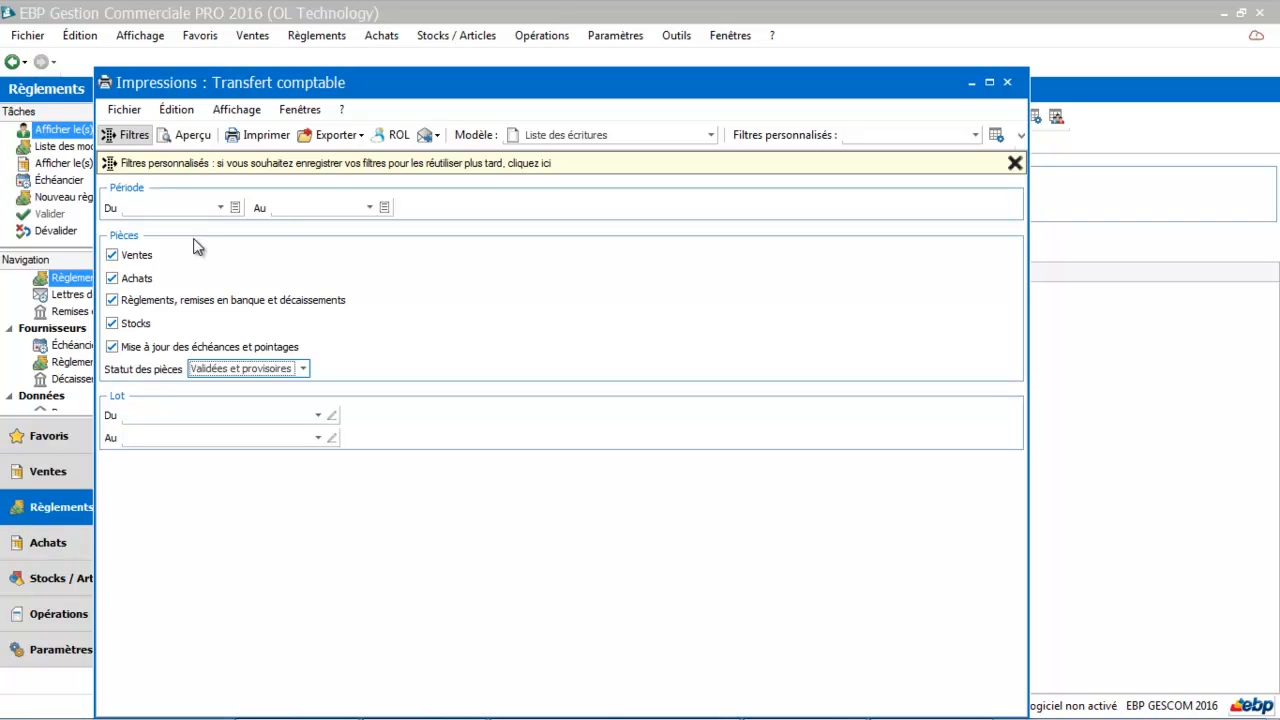
left_click(114, 279)
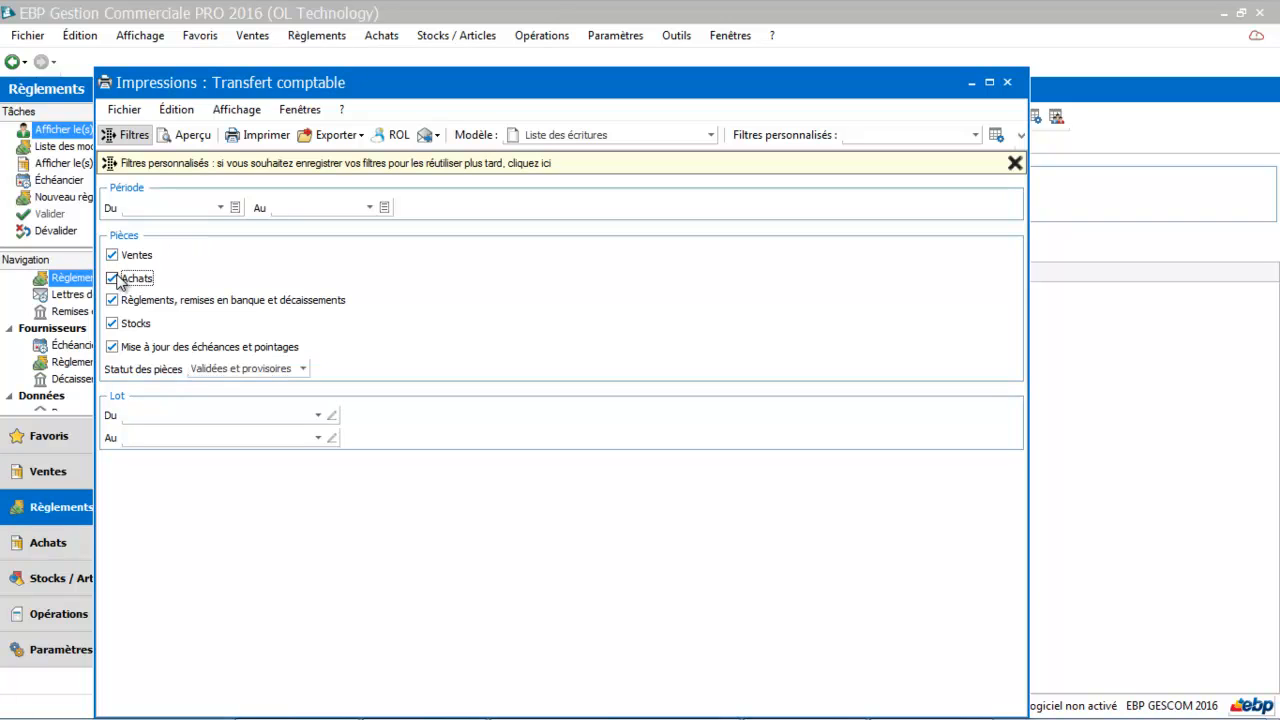
left_click(196, 132)
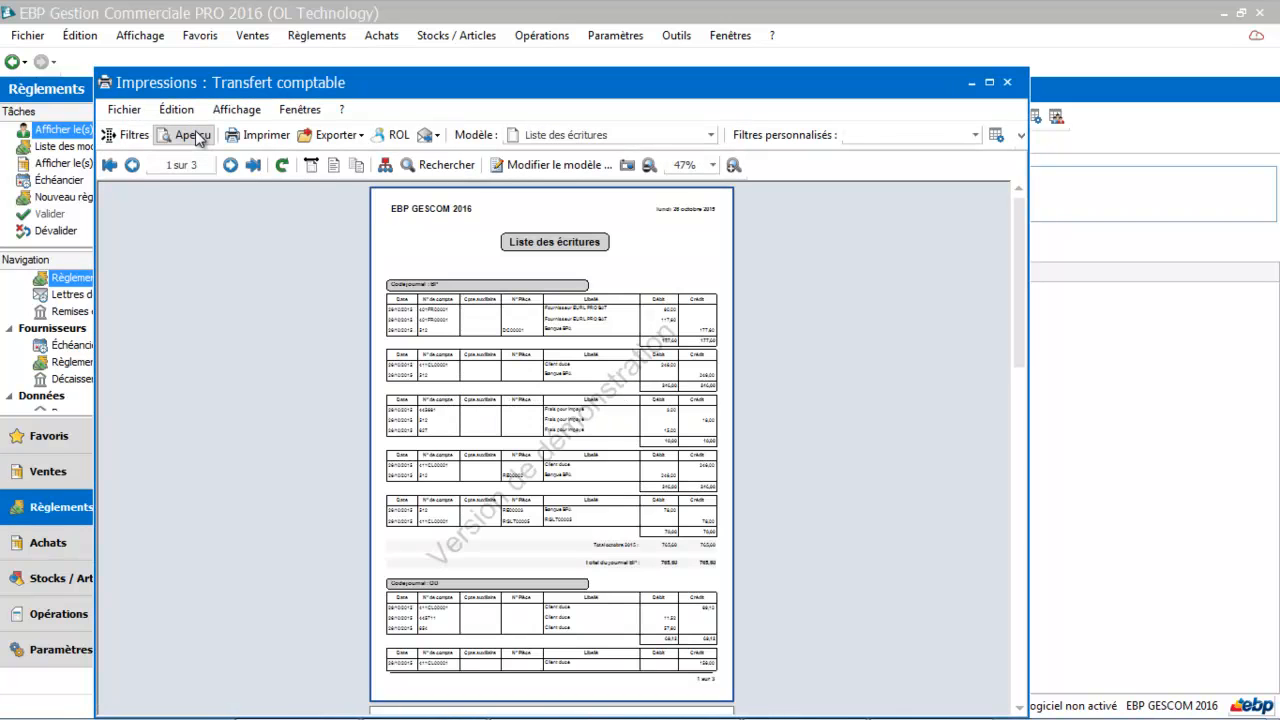
- Examine the BP and OD journal entries for the unpaid payment, its fees and the irrecoverable due dates, and close the report
left_click(989, 82)
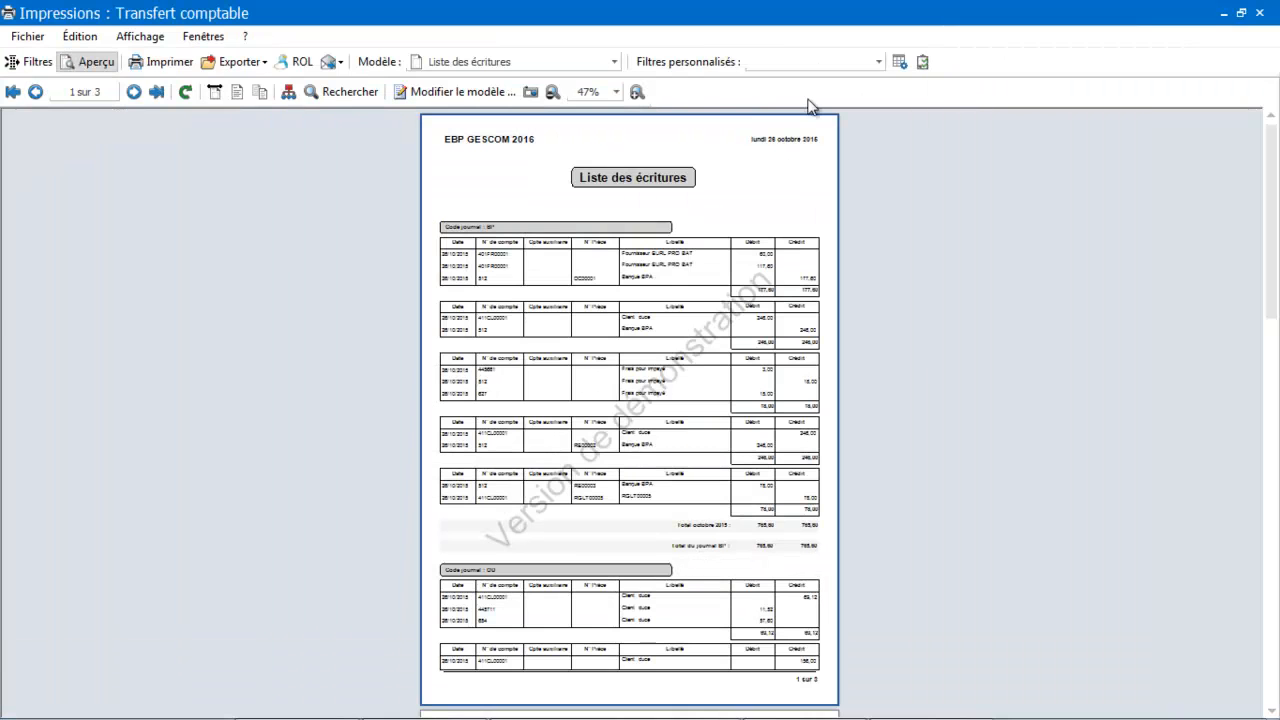
left_click(644, 93)
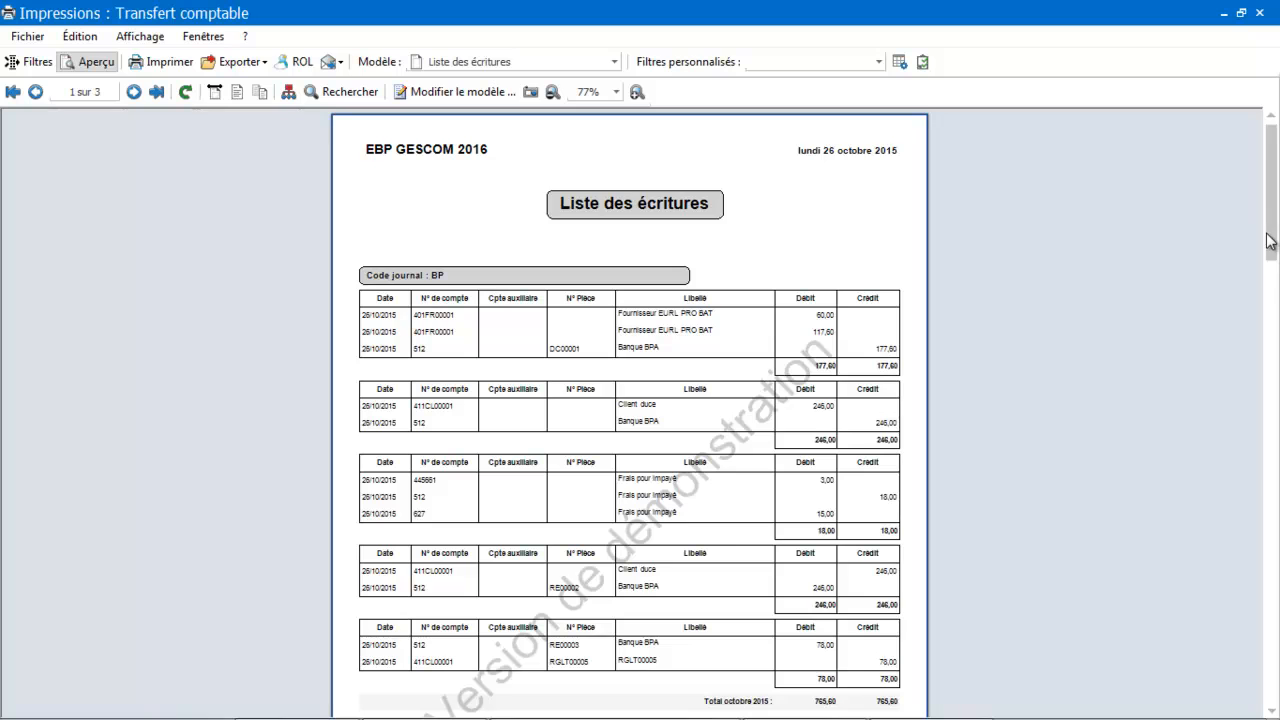
scroll(1262, 272, "down", 3)
left_click_drag(1262, 272, 1263, 278)
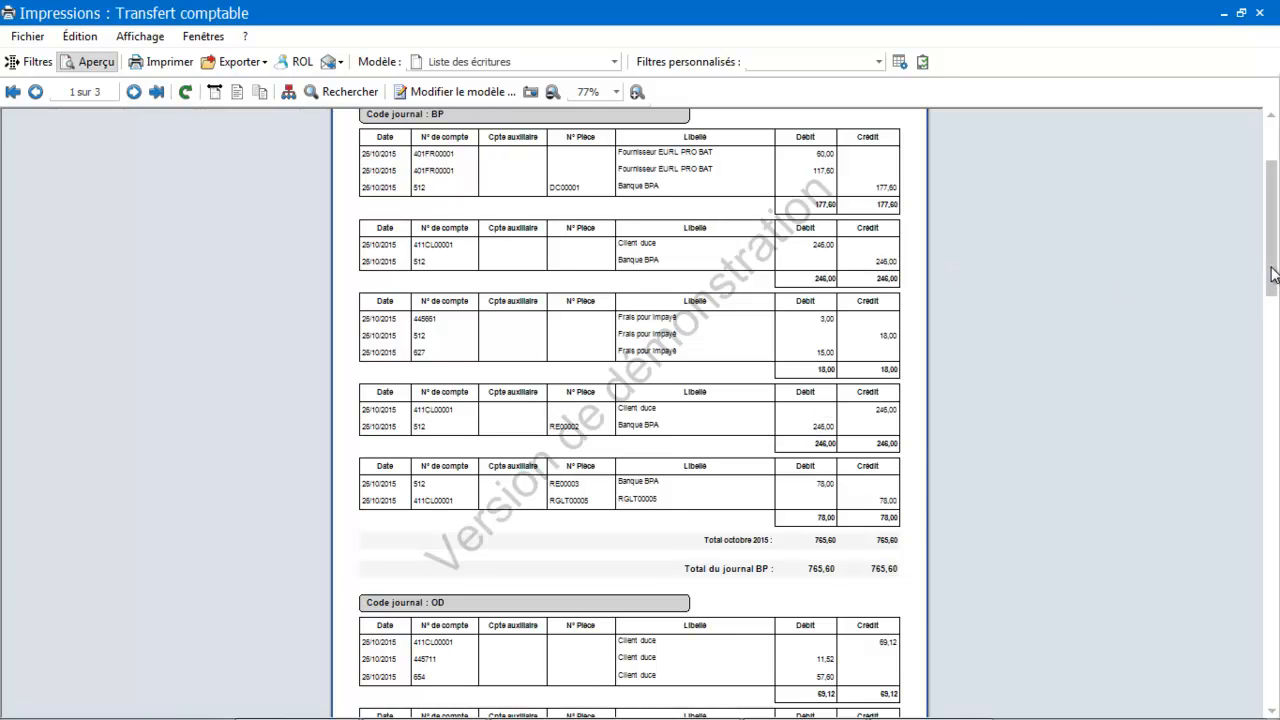
left_click_drag(1268, 277, 1260, 380)
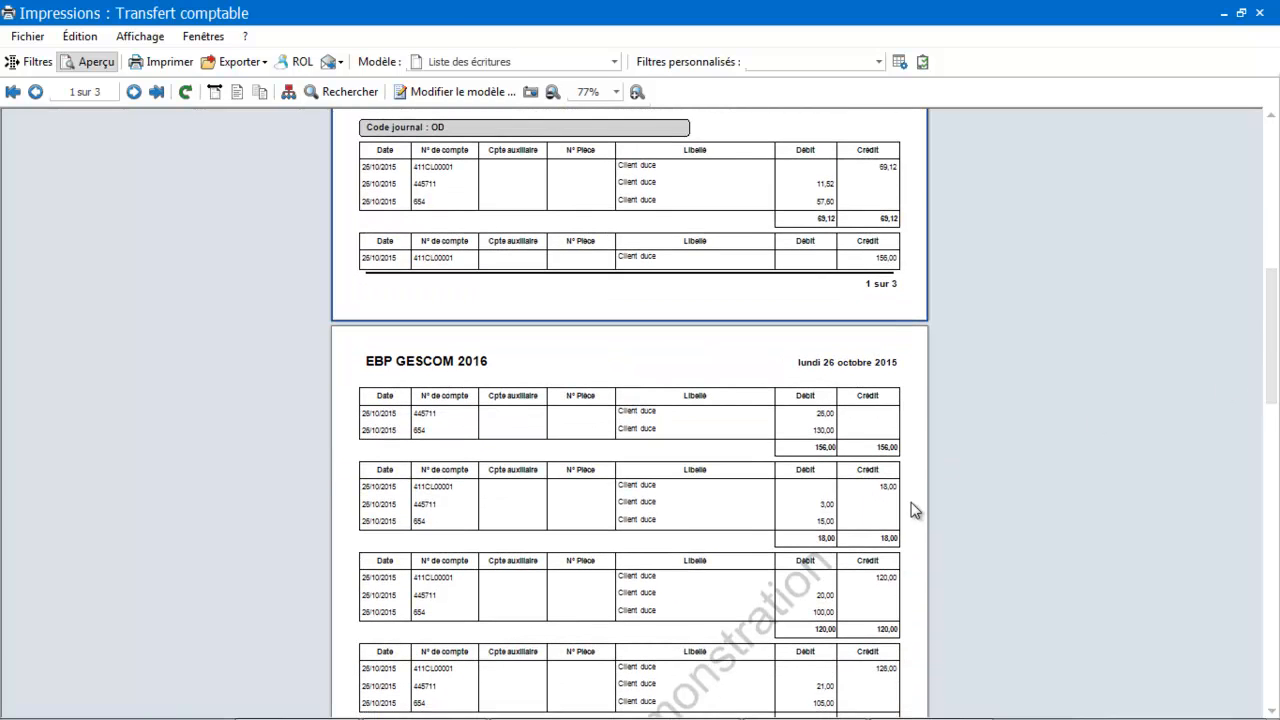
left_click(637, 92)
left_click(637, 92)
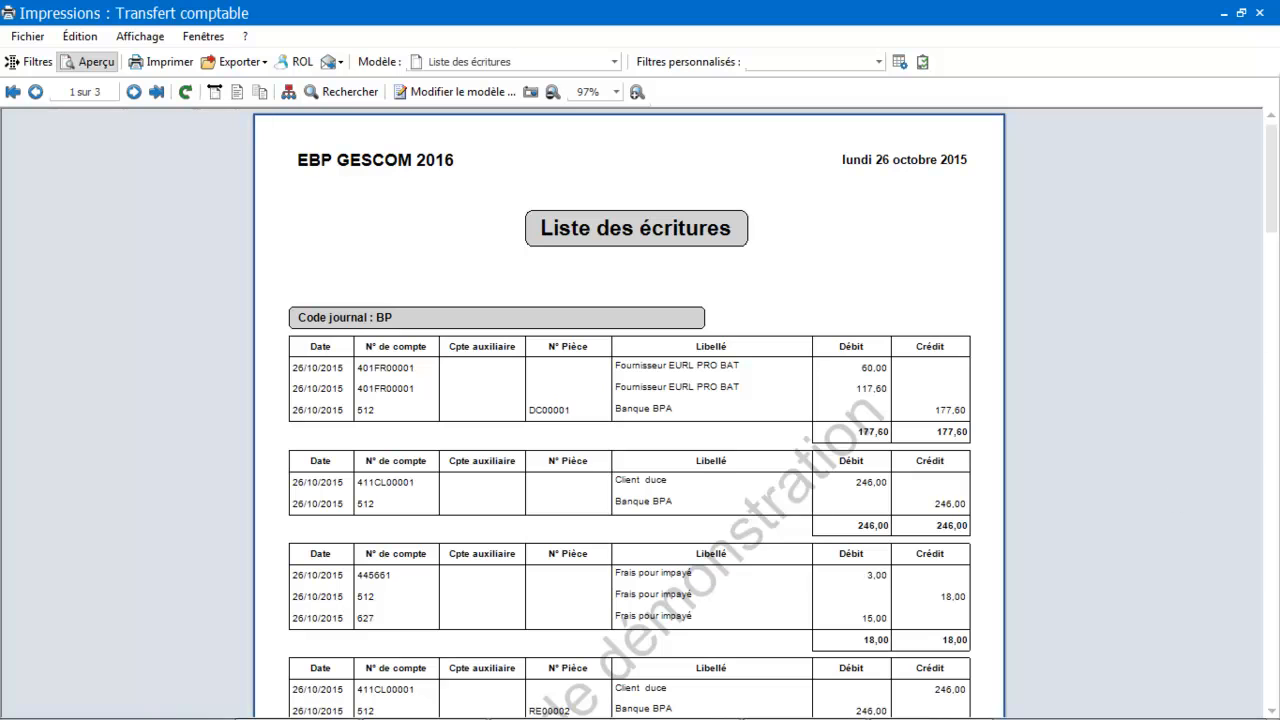
left_click_drag(1270, 224, 1270, 266)
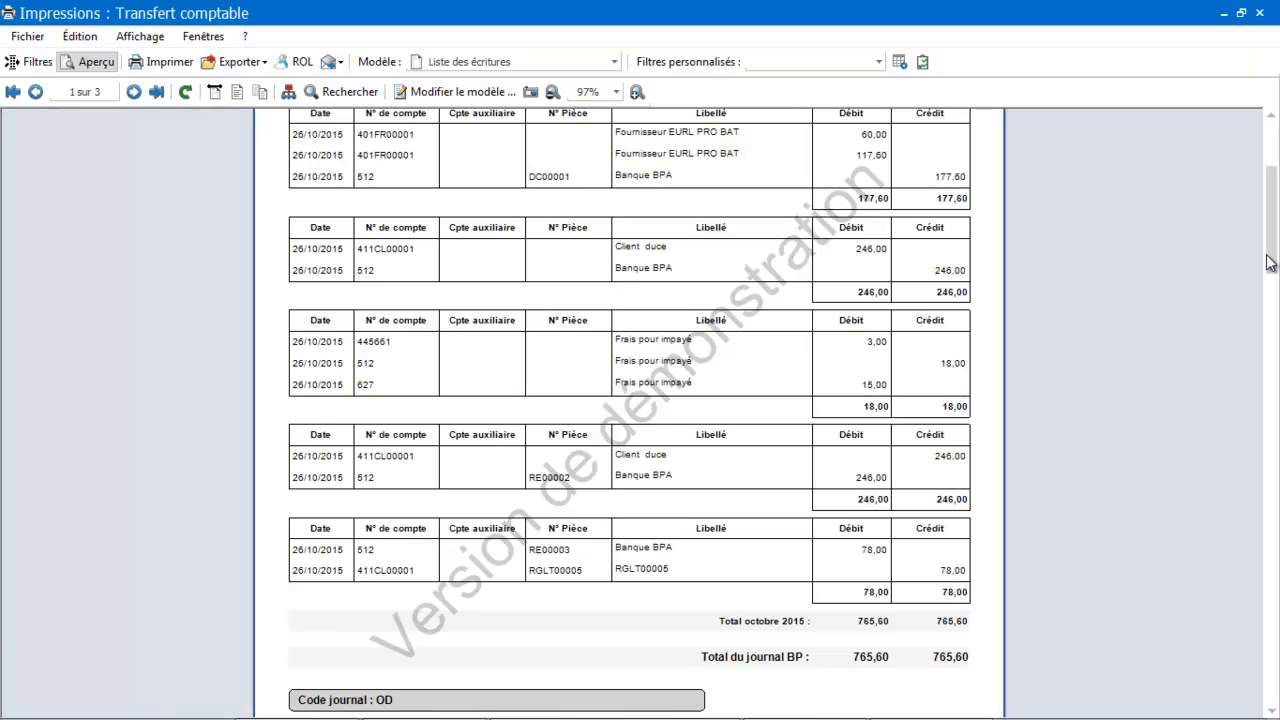
left_click_drag(1270, 262, 1270, 417)
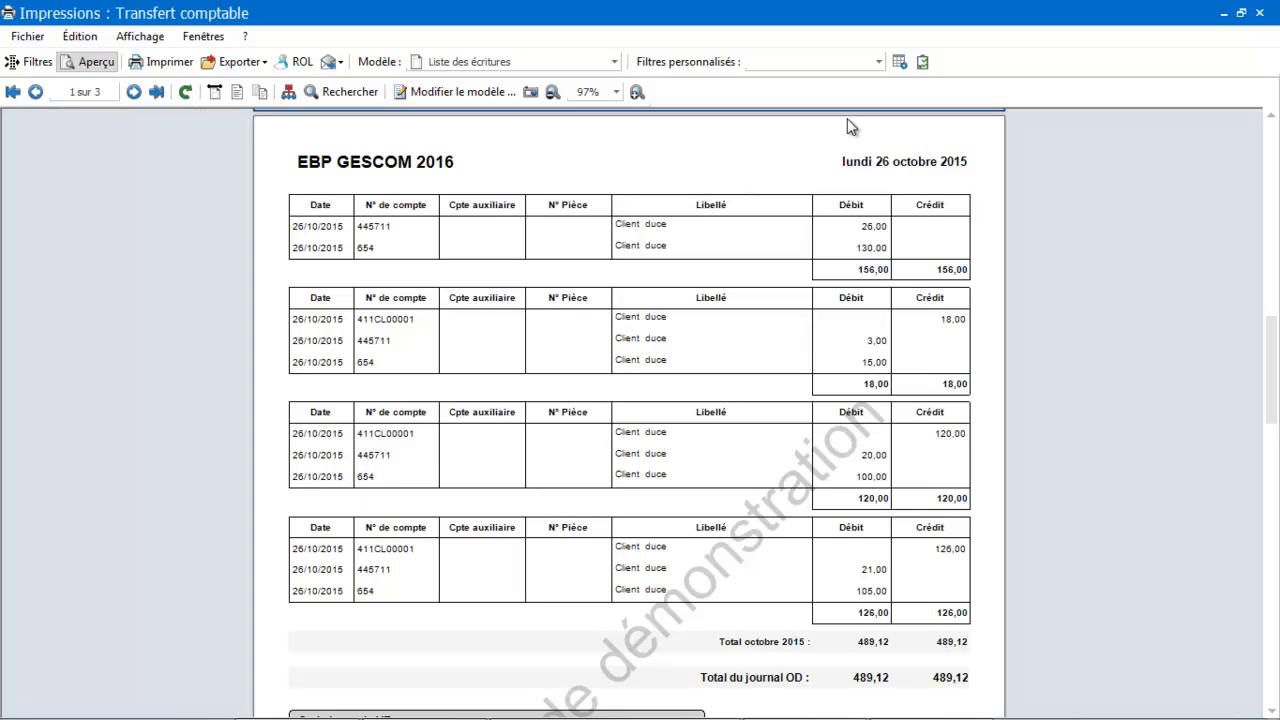
left_click(1260, 13)
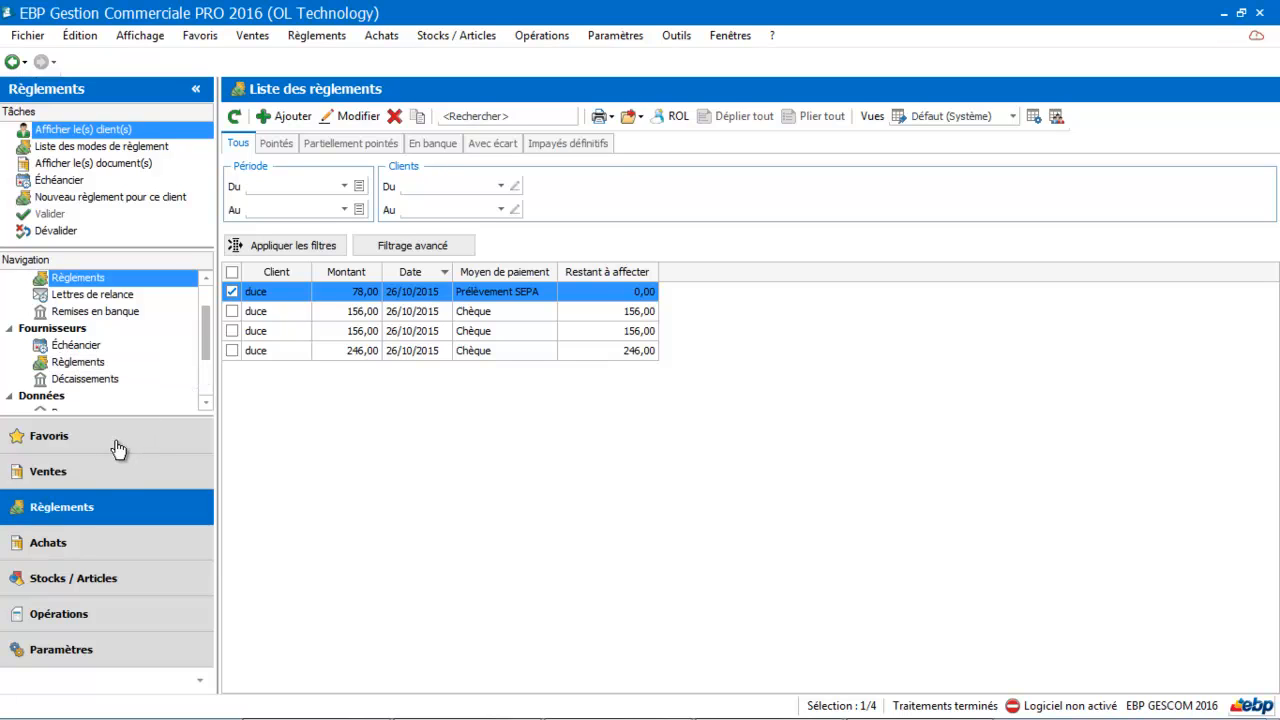
- Open the 18,00 unpaid-payment fee invoice from the sales invoices, check its line and close it
left_click(102, 478)
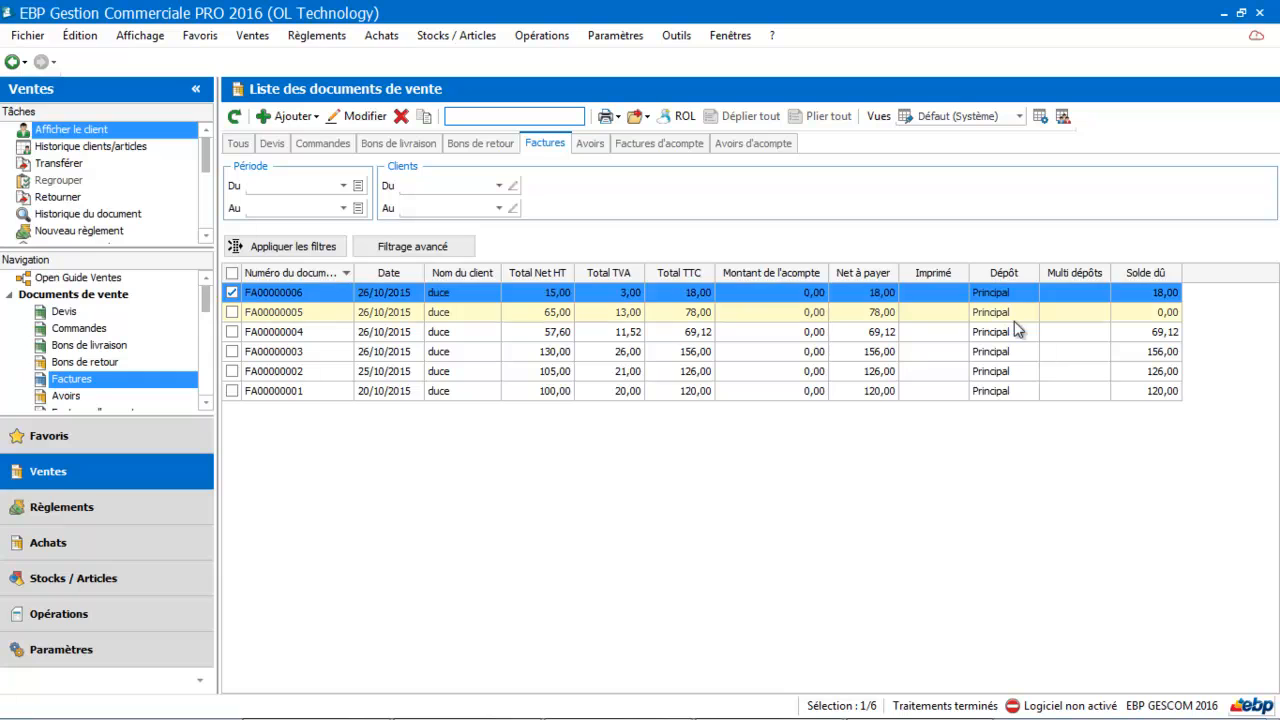
double_click(895, 293)
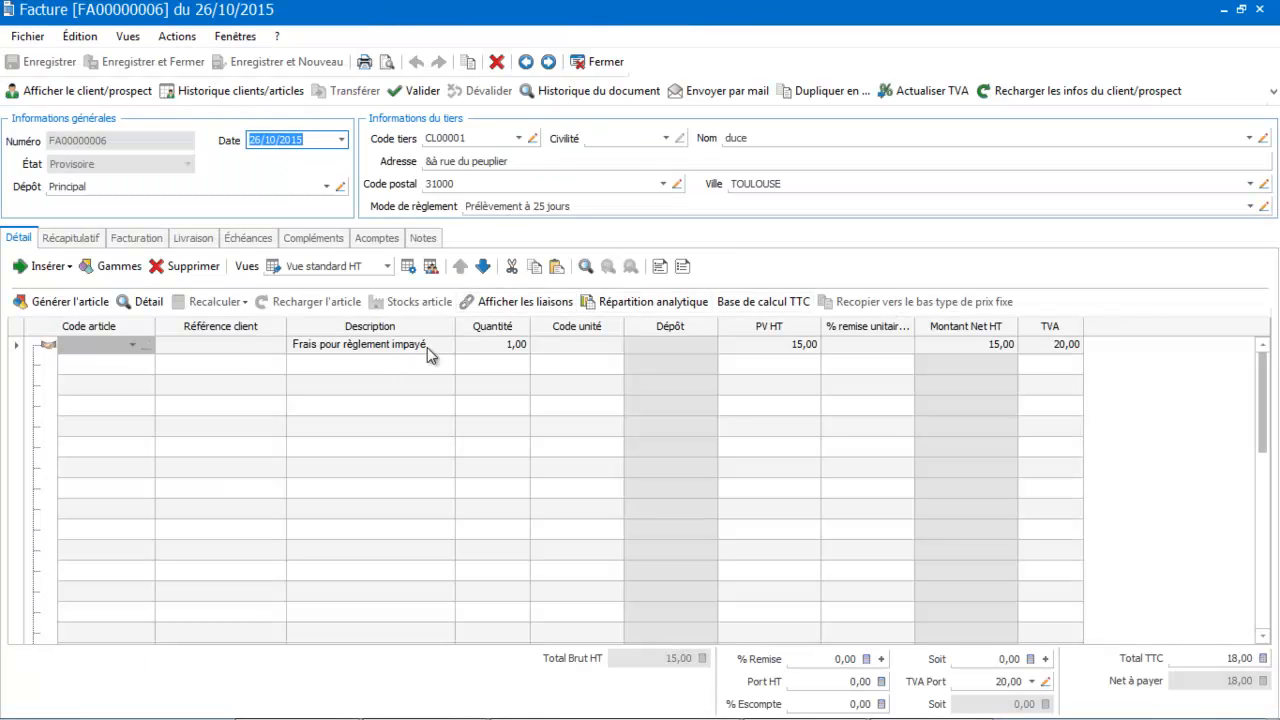
left_click(603, 66)
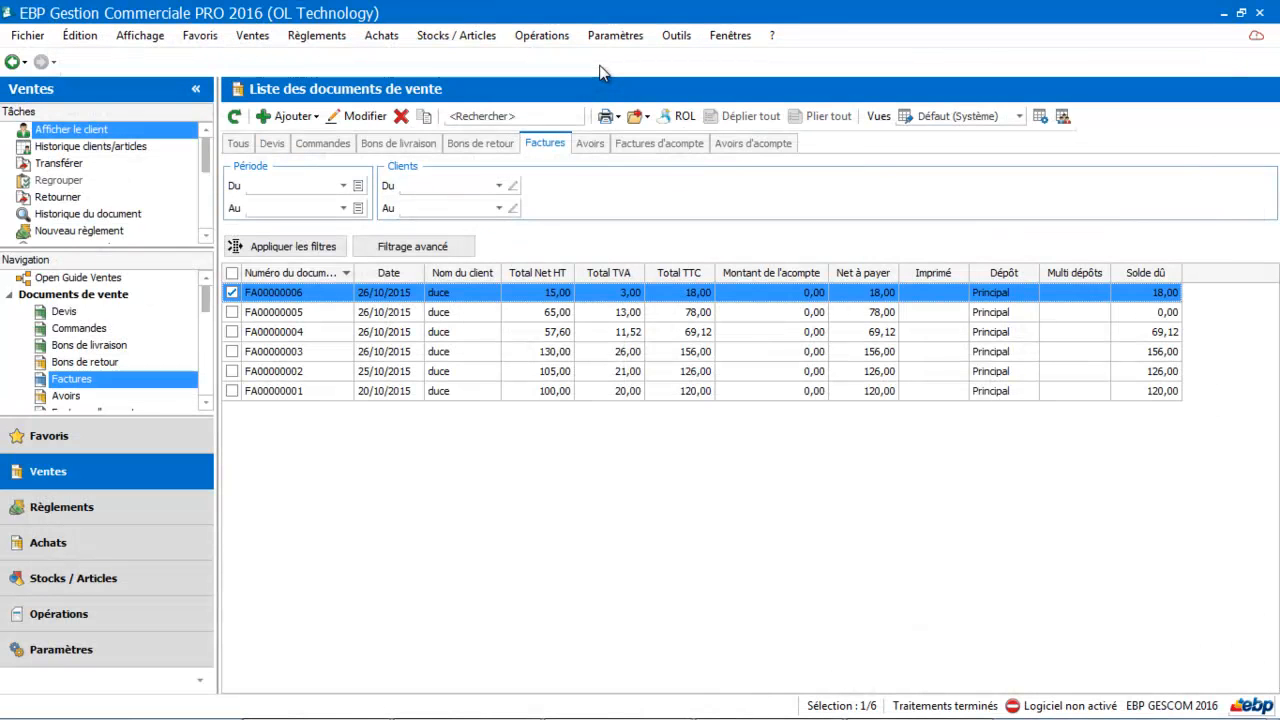